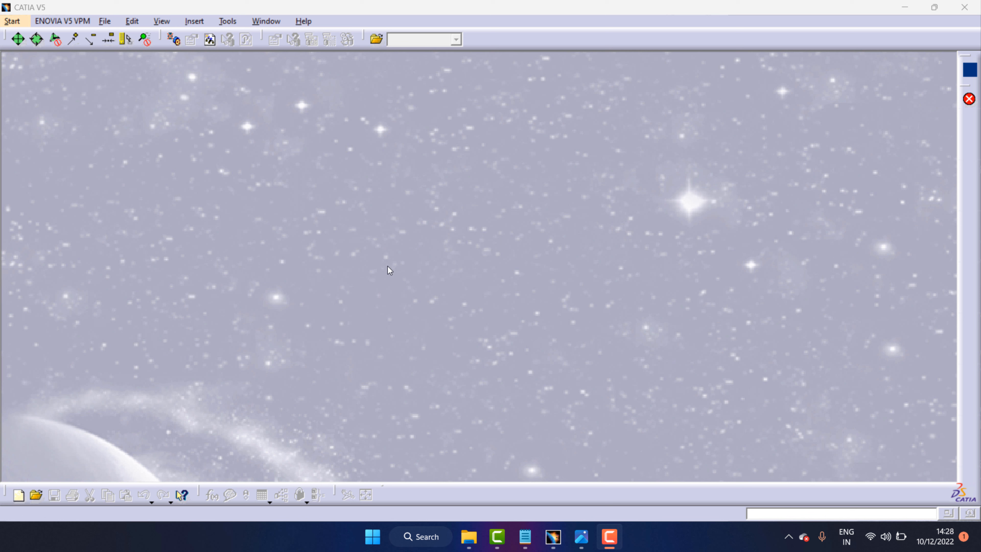
Create a new part named Part1 in the Part Design workbench with hybrid design enabled.
left_click(11, 21)
mouse_move(47, 50)
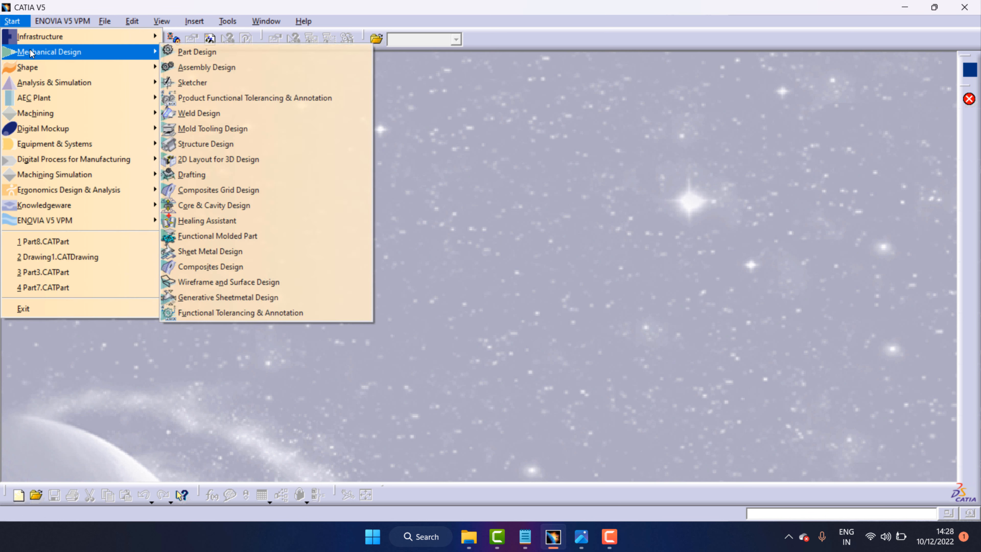
left_click(193, 51)
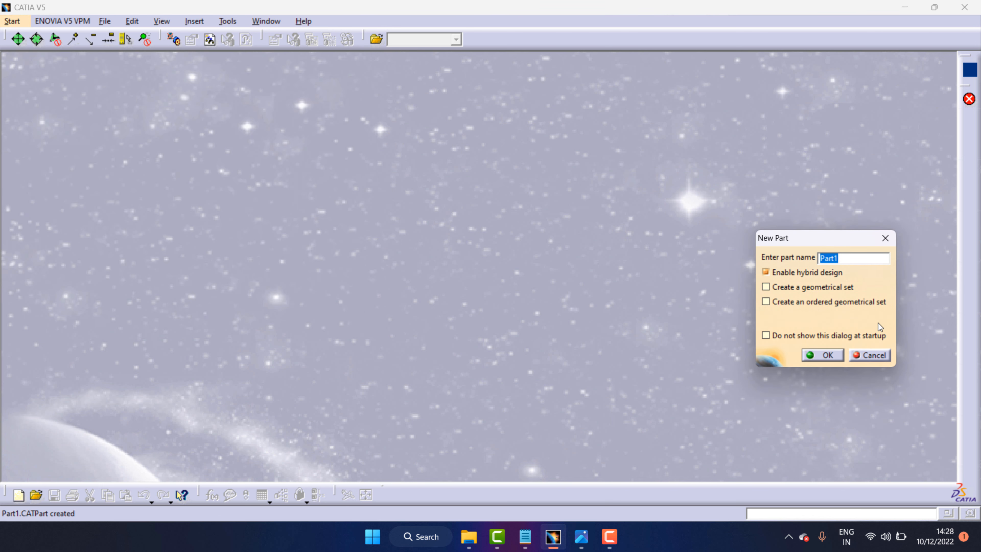
left_click(821, 355)
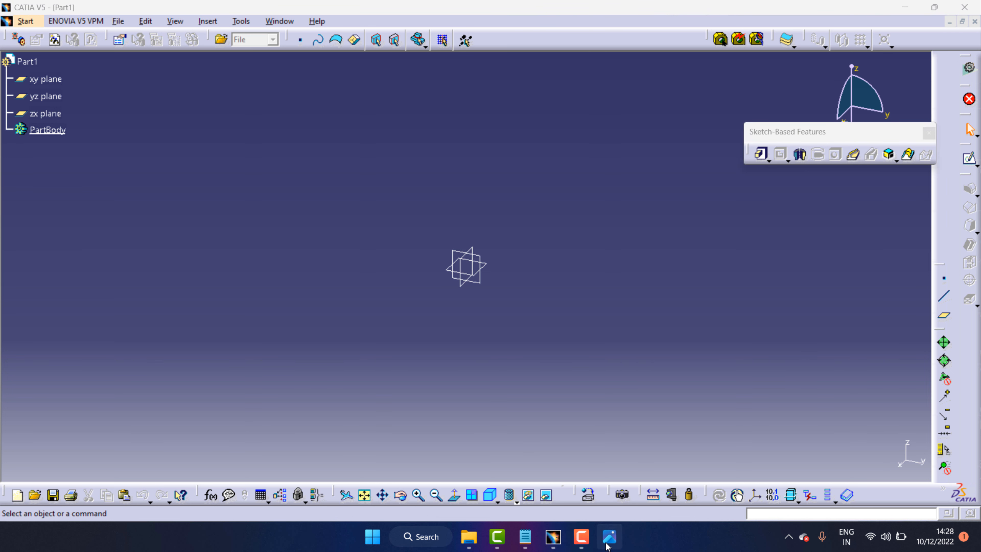
Consult the pulley drawing 10-3.jpg in the image viewer and start a sketch on the yz plane in CATIA.
left_click(609, 536)
double_click(777, 256)
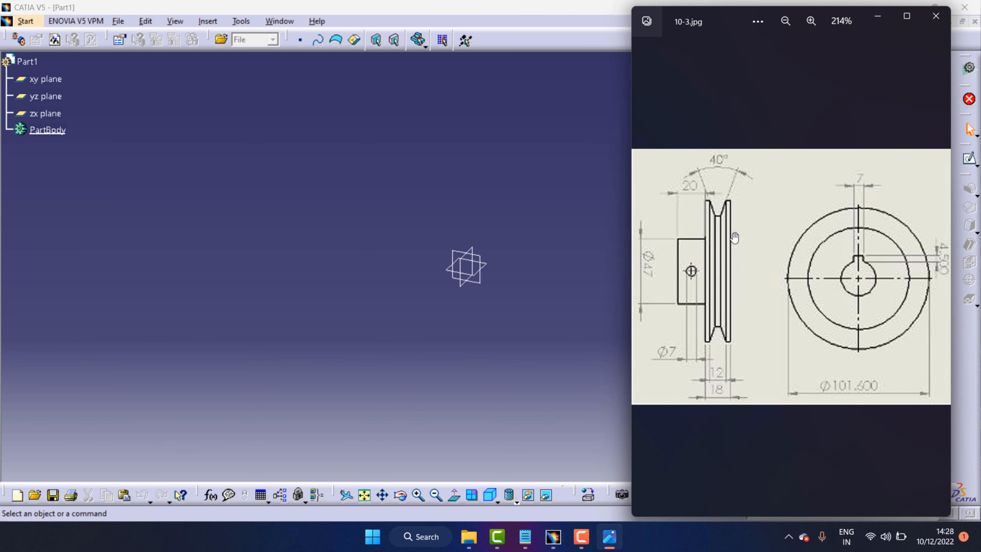
left_click(564, 228)
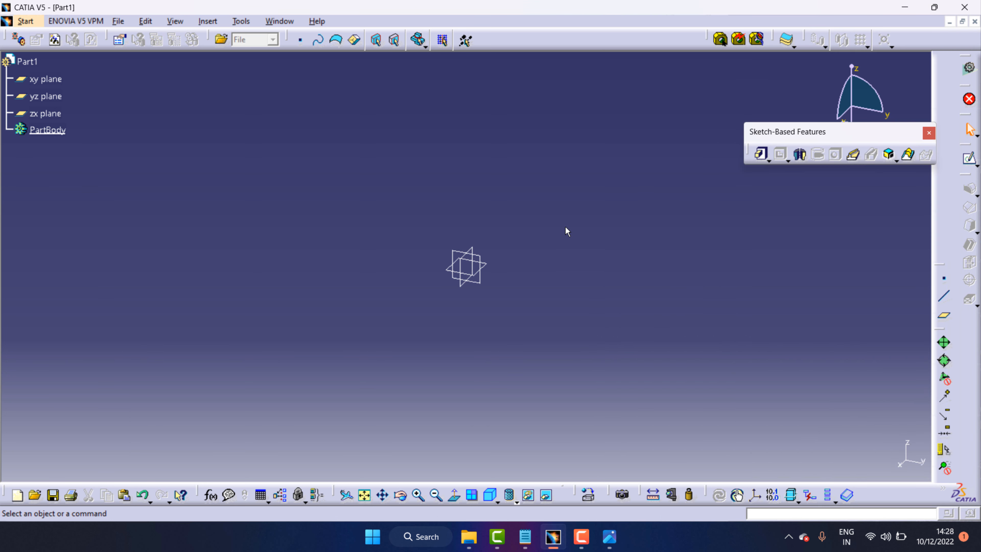
left_click(486, 260)
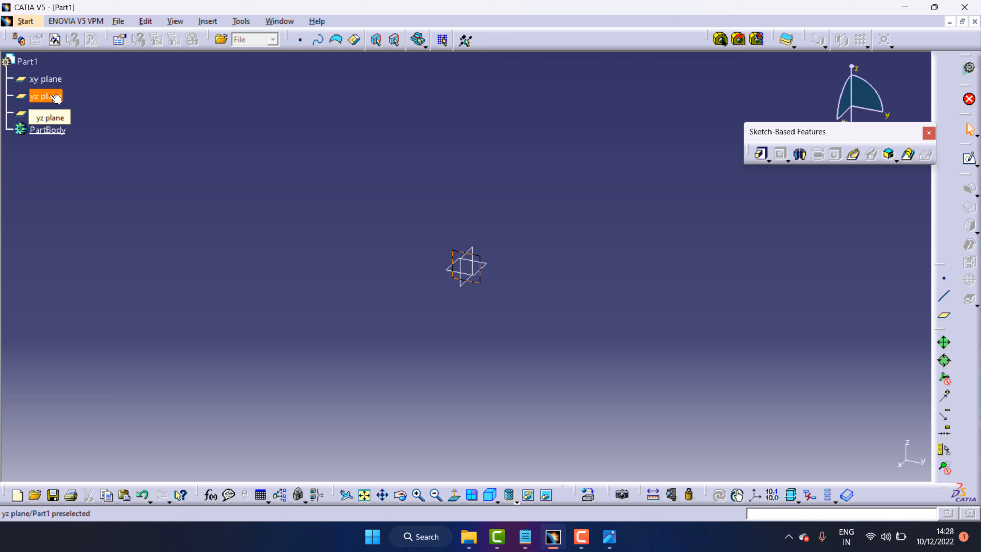
left_click(969, 160)
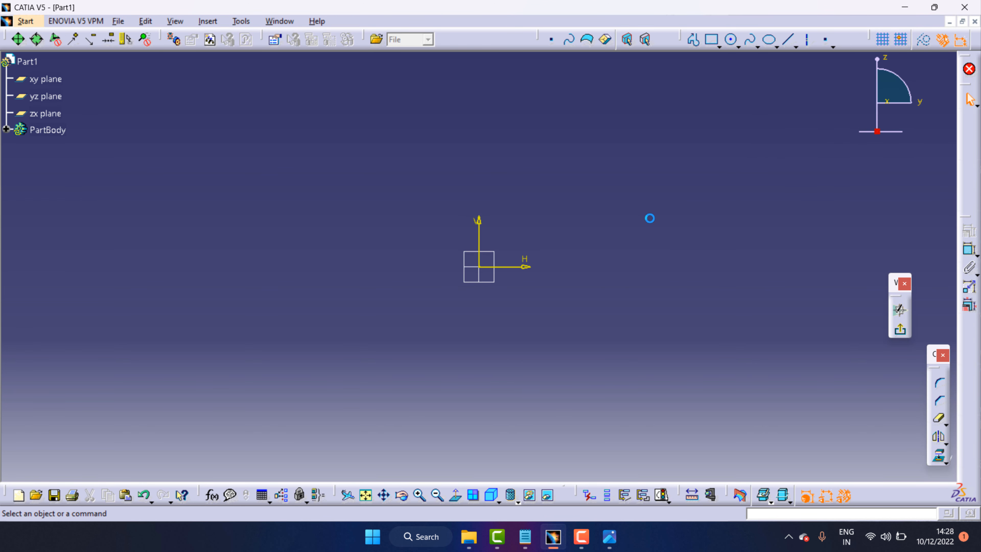
Check the hub diameter in the pulley drawing, divide 47 by 2 in Calculator, and return to the CATIA sketch.
left_click(609, 536)
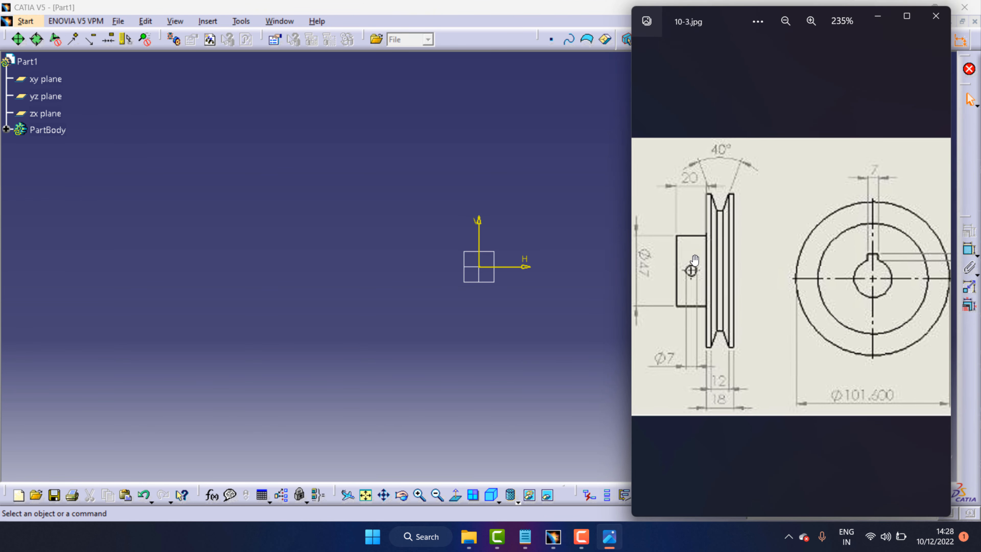
scroll(746, 278, "down", 2)
scroll(746, 278, "up", 2)
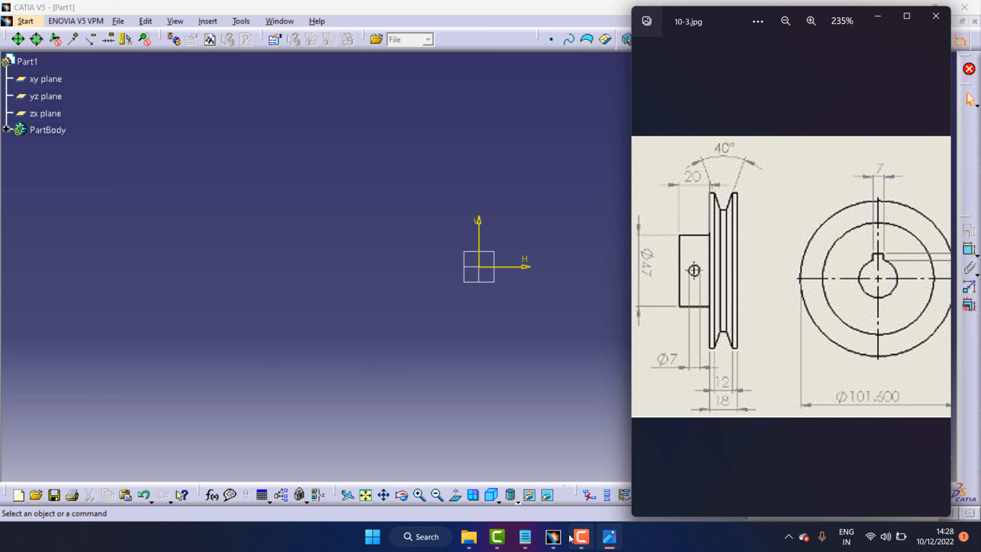
left_click(421, 536)
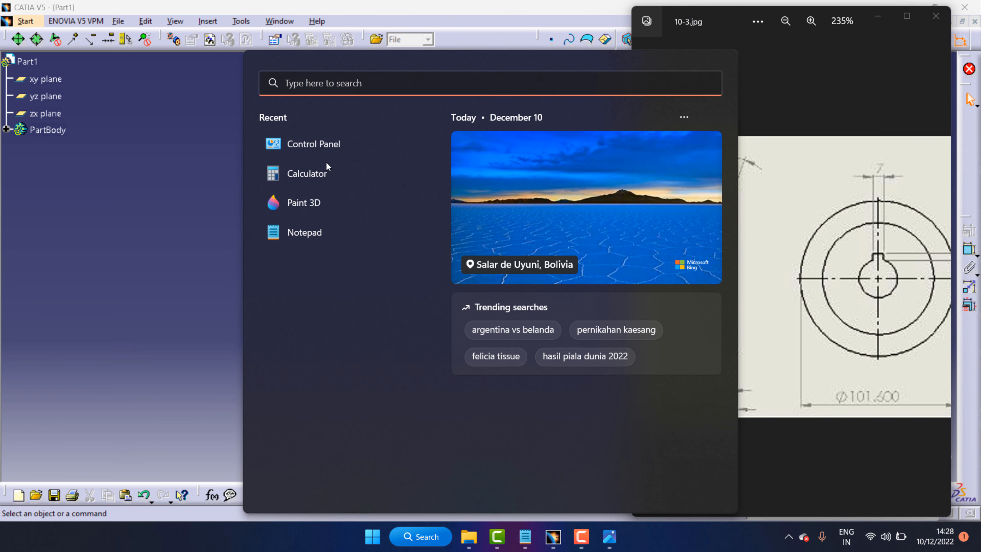
left_click(307, 179)
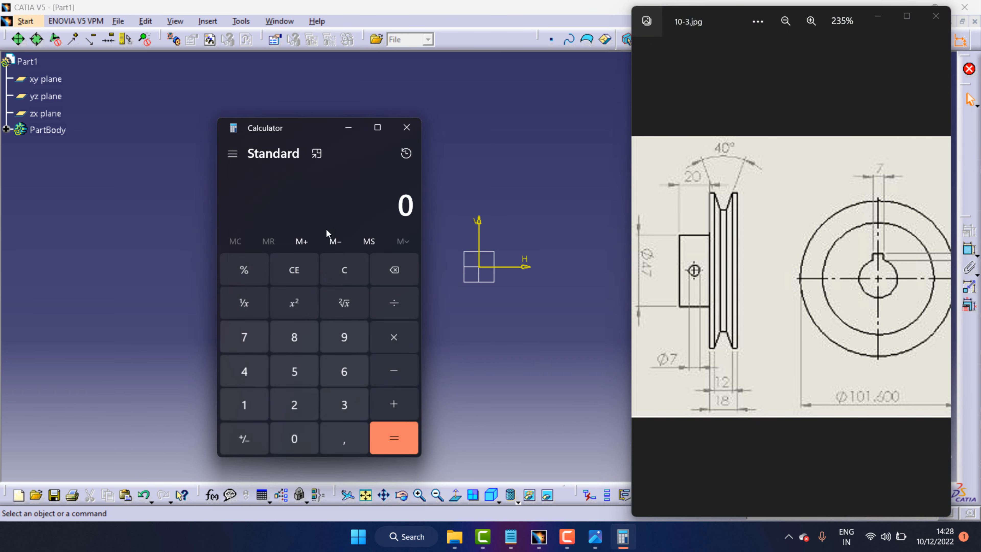
left_click(244, 383)
left_click(243, 336)
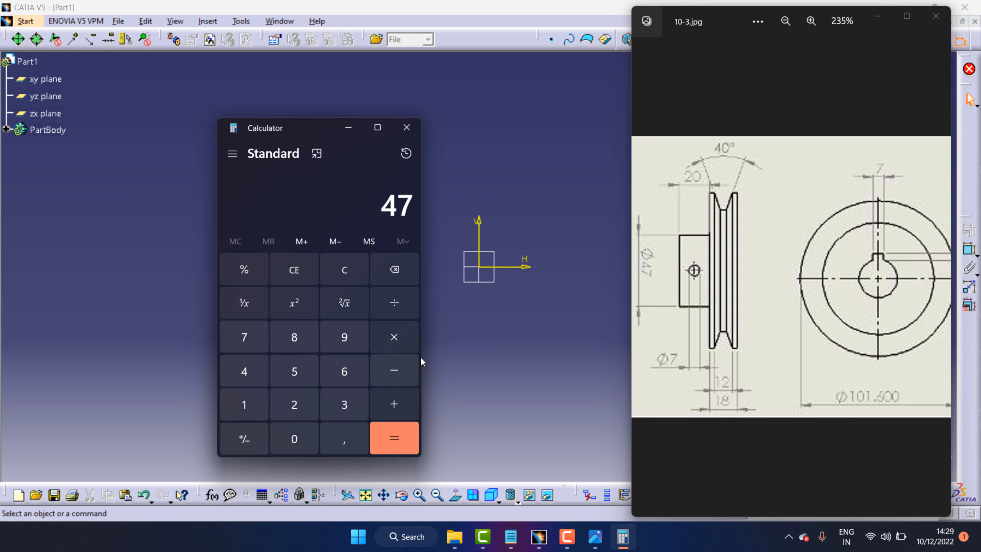
left_click(394, 303)
left_click(294, 404)
left_click(408, 445)
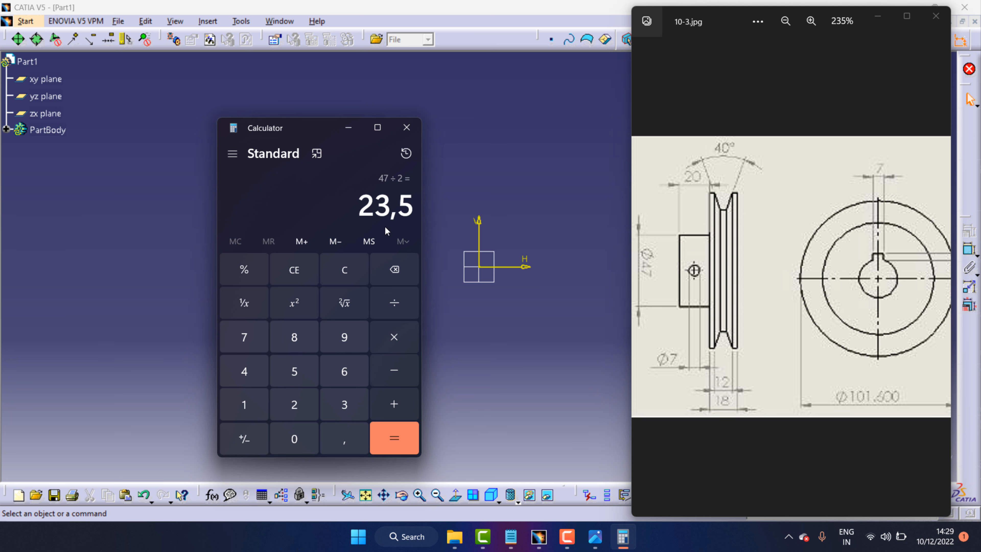
left_click(344, 132)
left_click(464, 114)
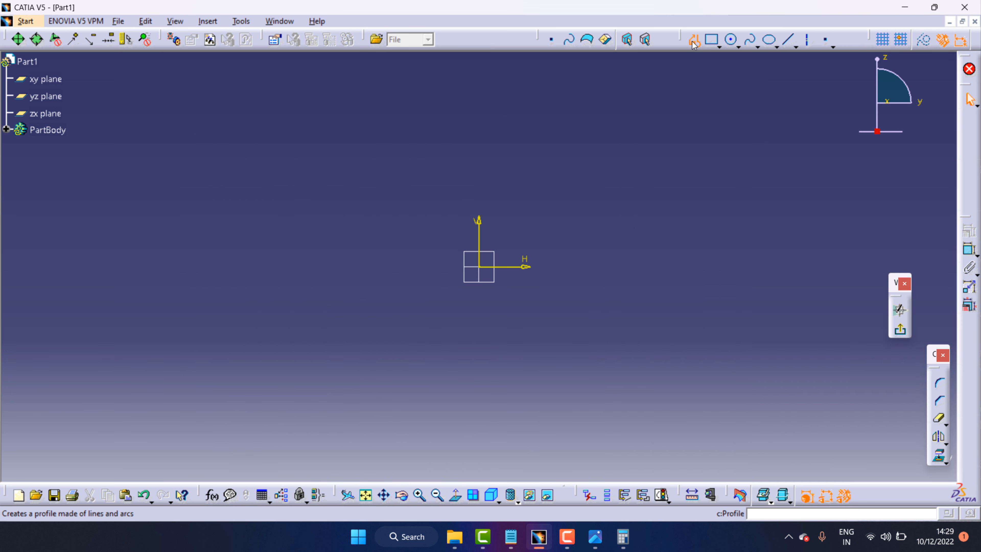
Sketch a stepped profile of connected lines from the origin: about 65 mm along H, 36 mm down and 49 mm horizontally outward.
left_click(787, 39)
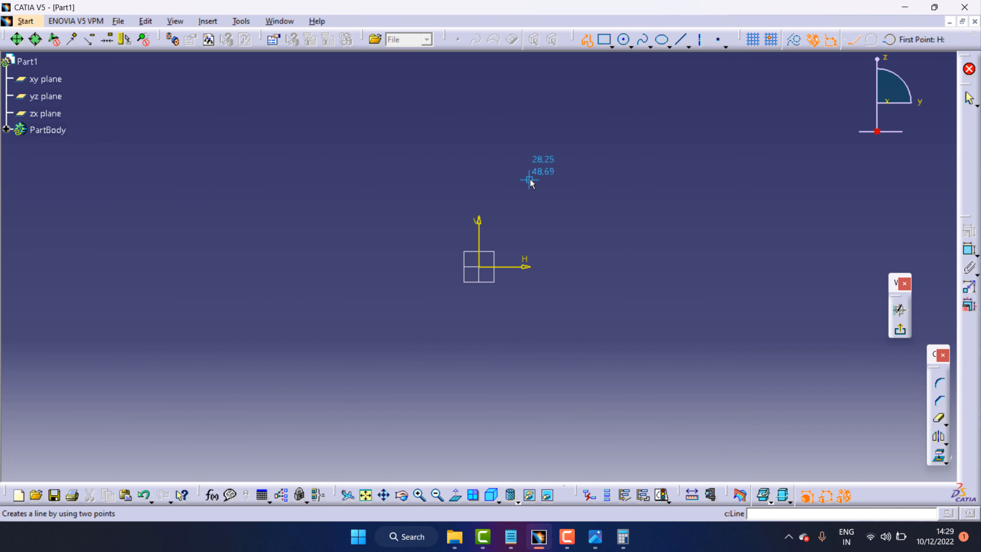
left_click(485, 267)
left_click(596, 267)
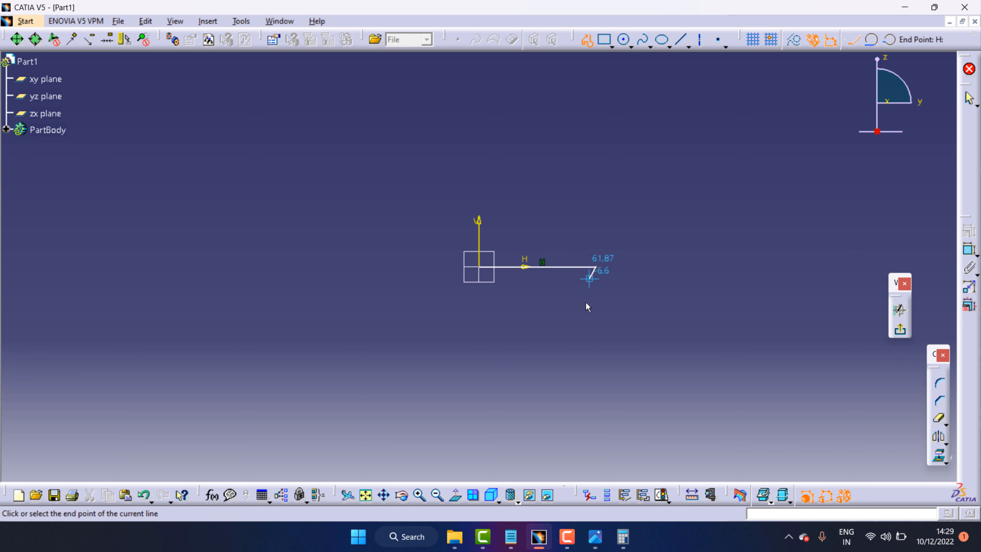
left_click(596, 331)
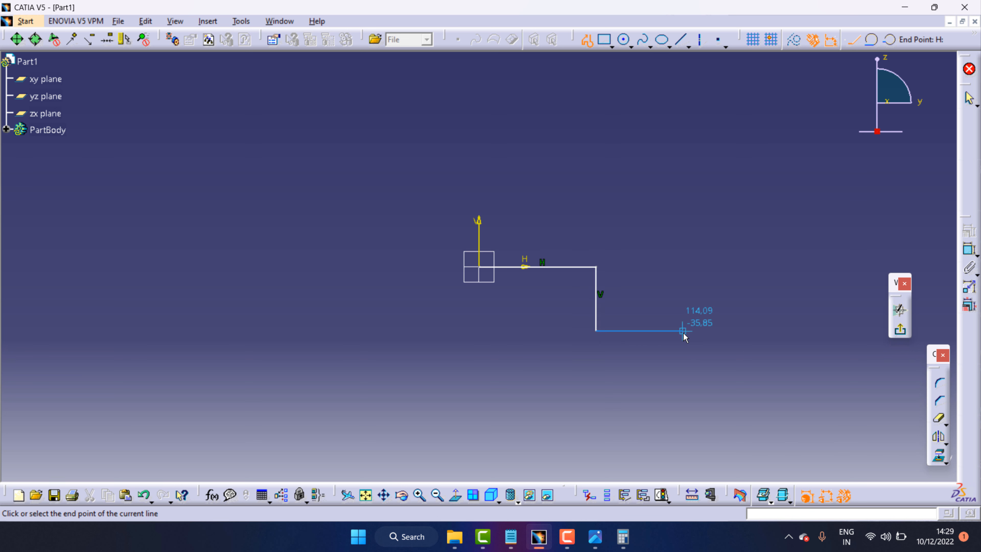
left_click(683, 331)
key("Escape")
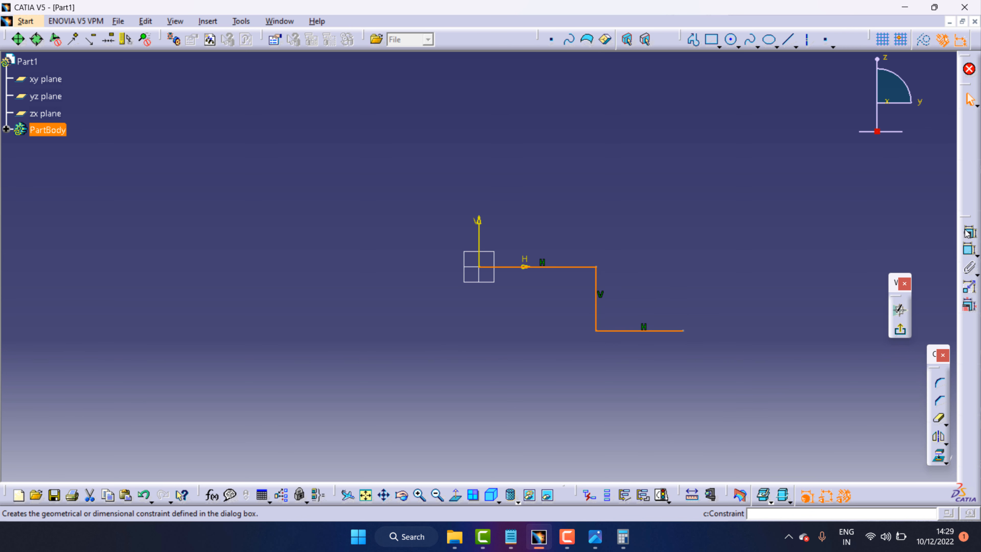
Dimension the upper horizontal line starting at the origin and set its length to 23.5 mm.
left_click(968, 249)
left_click(562, 267)
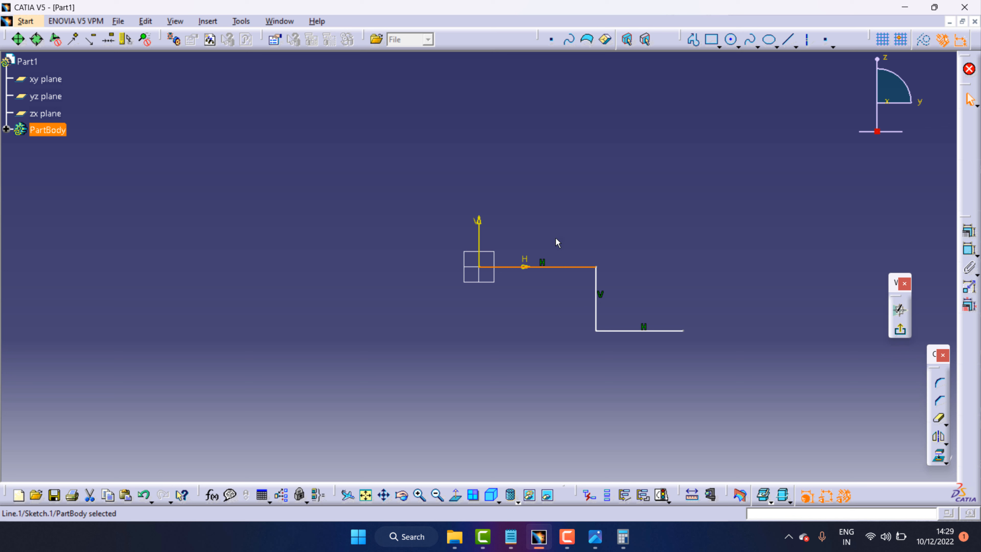
left_click(968, 249)
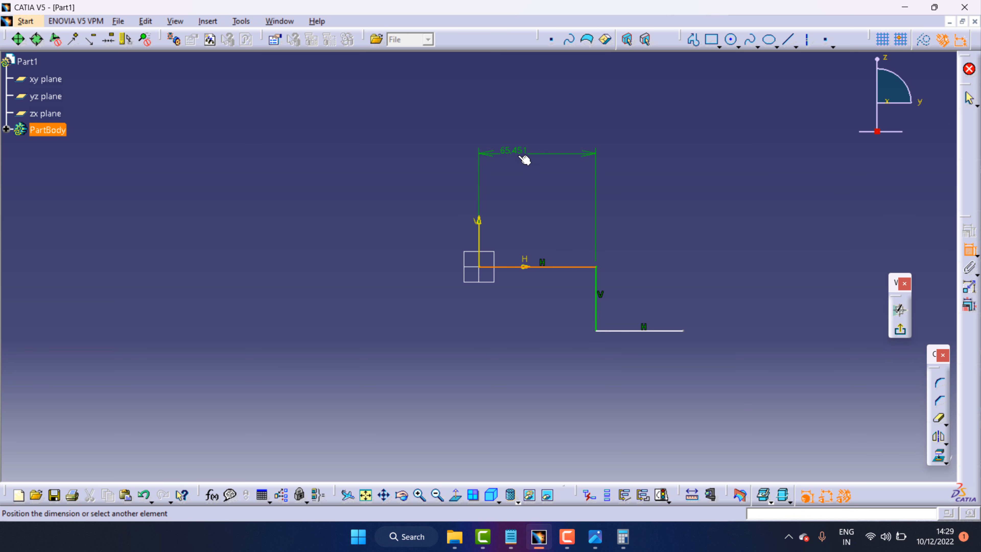
left_click(519, 148)
double_click(524, 159)
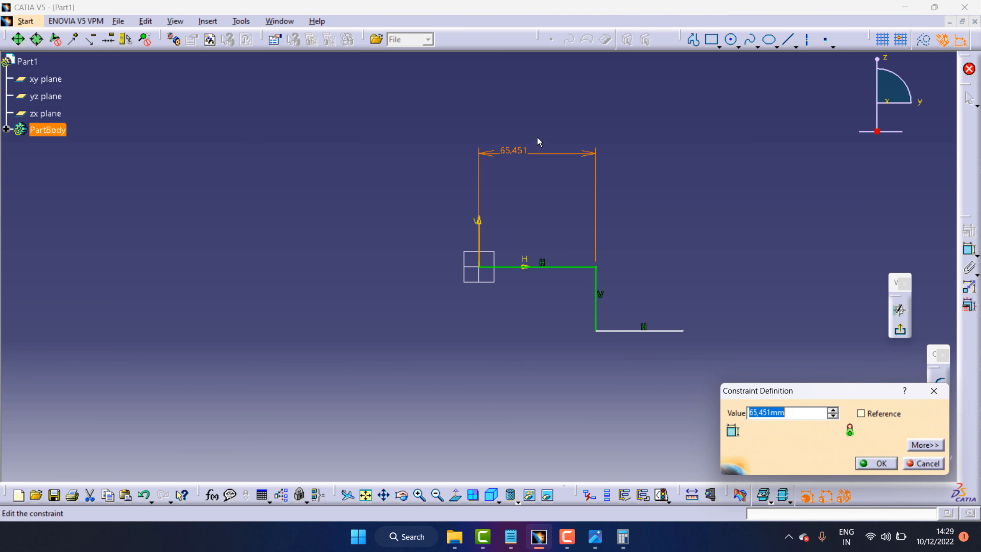
type("23.5")
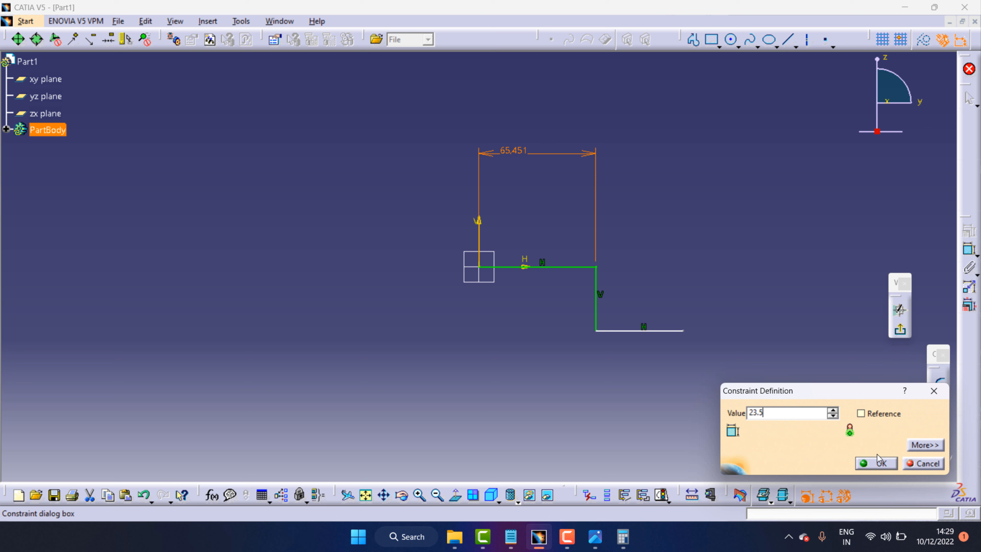
left_click(880, 464)
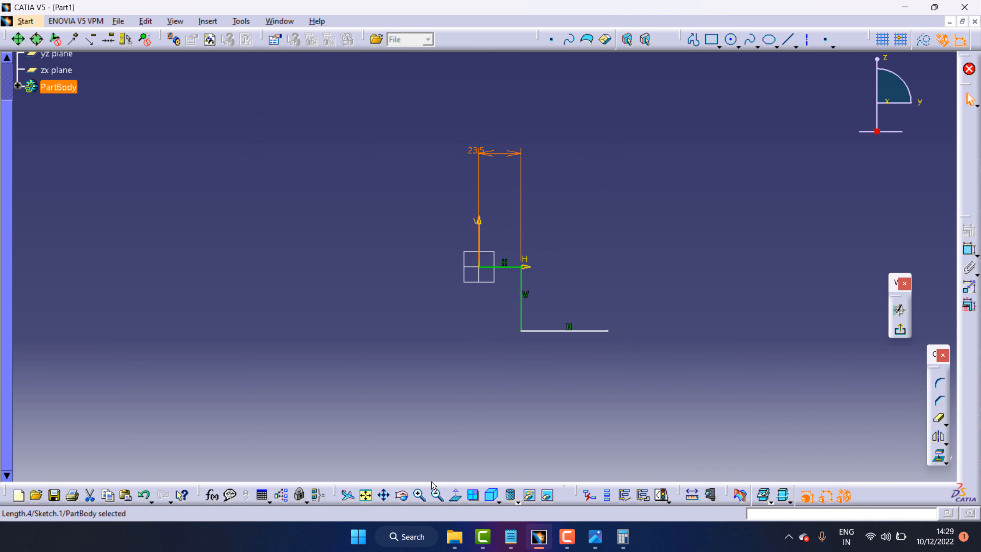
Check the hub width in the pulley drawing, and dimension the profile's vertical line to 20 mm.
left_click(420, 494)
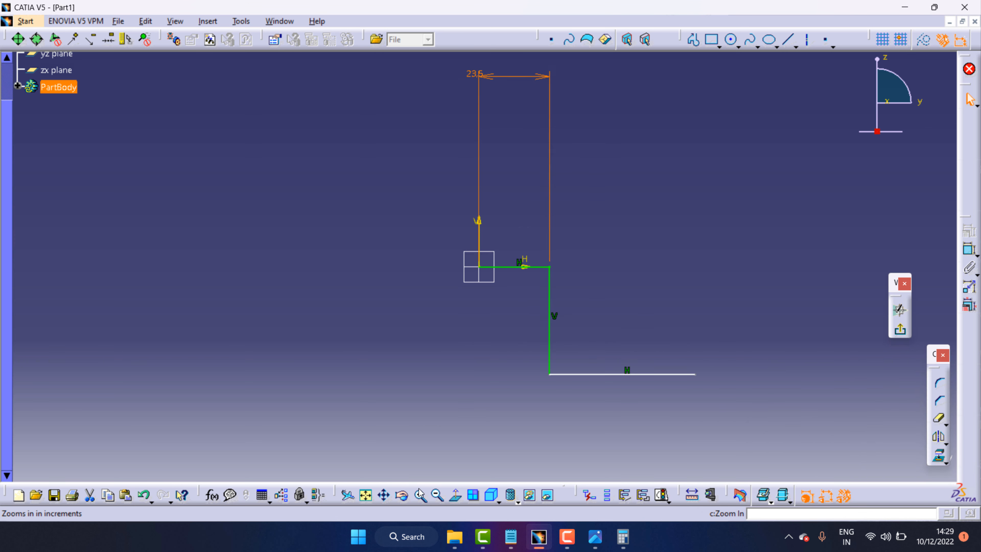
left_click(595, 537)
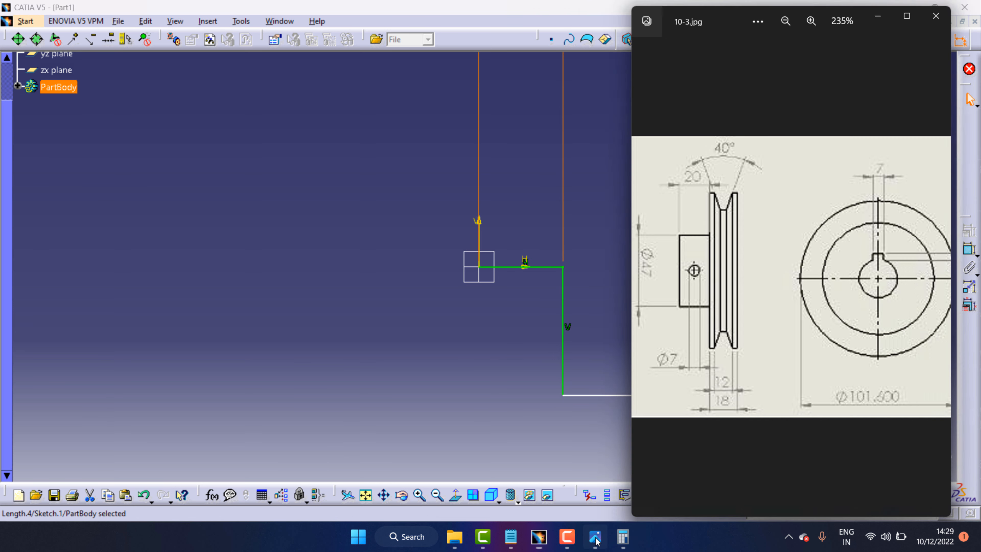
left_click(877, 17)
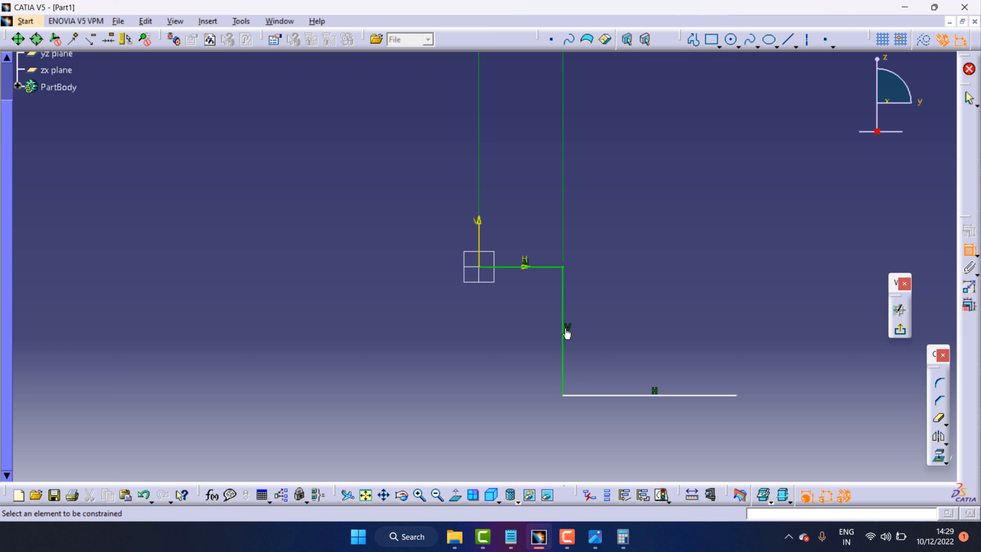
left_click(565, 330)
left_click(661, 318)
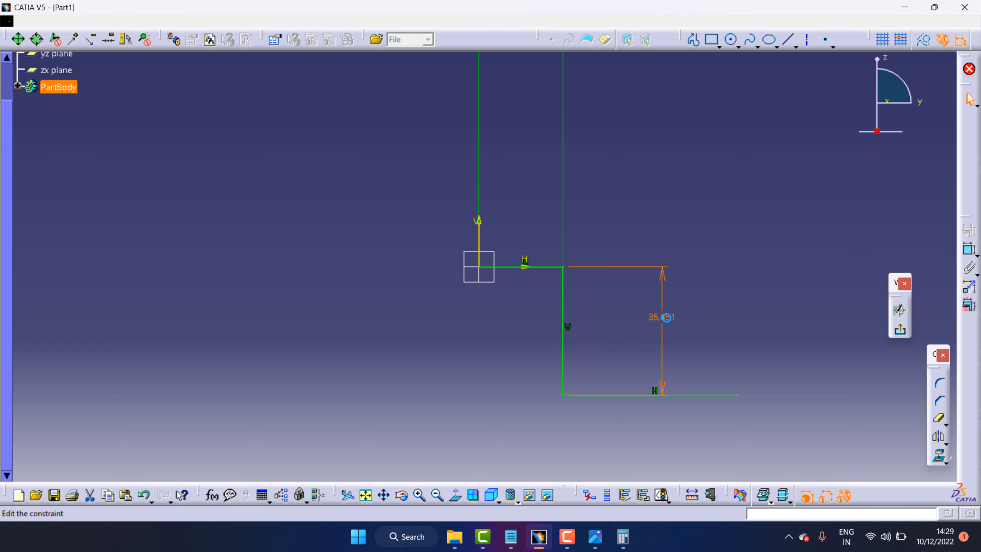
double_click(665, 317)
type("20")
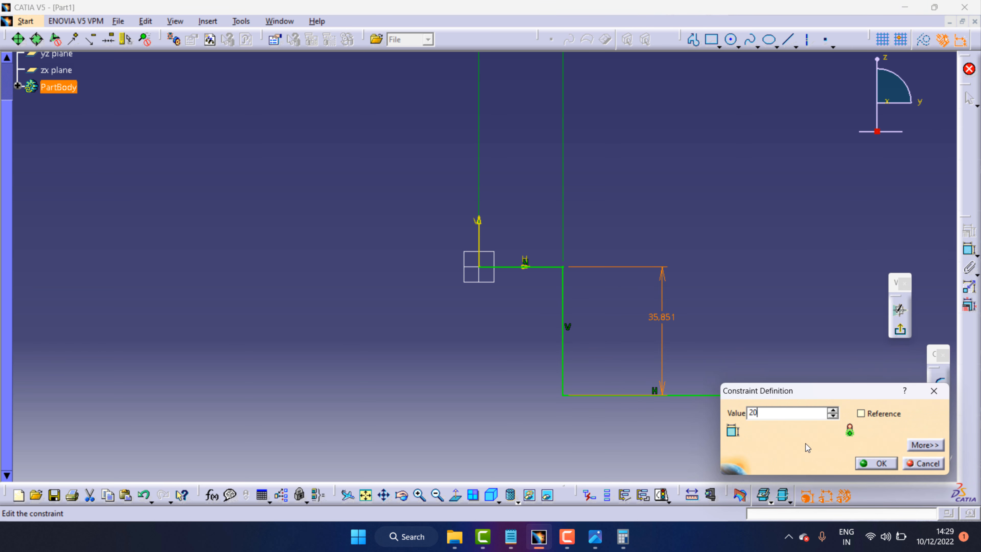
left_click(869, 466)
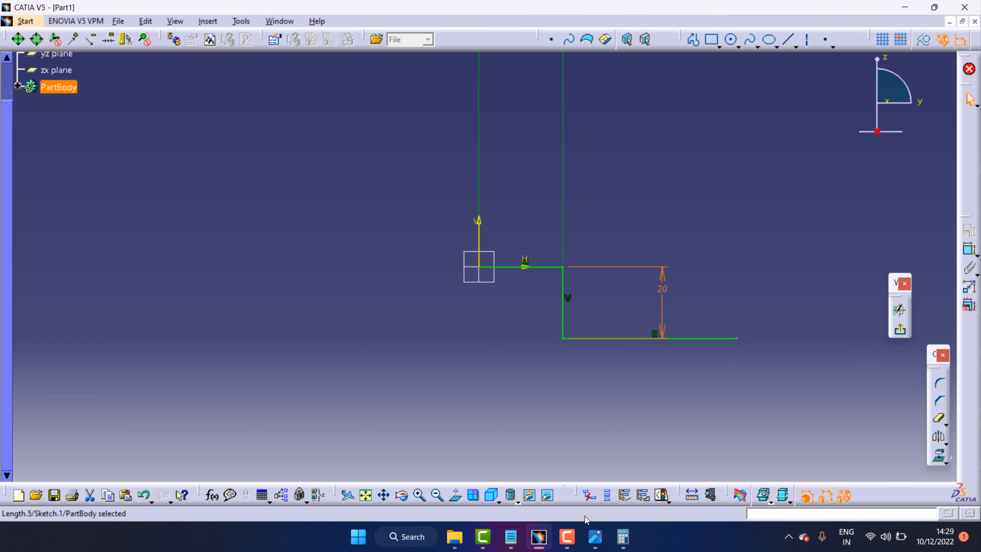
Examine the pulley's outer diameter and rim dimensions in the drawing 10-3.jpg.
left_click(595, 536)
scroll(766, 346, "up", 1)
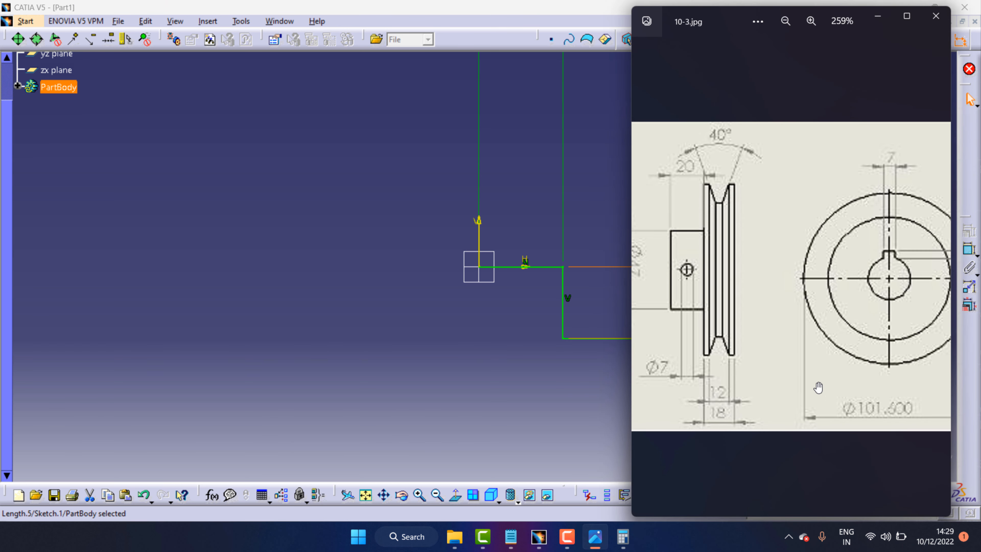
left_click(569, 395)
left_click(969, 249)
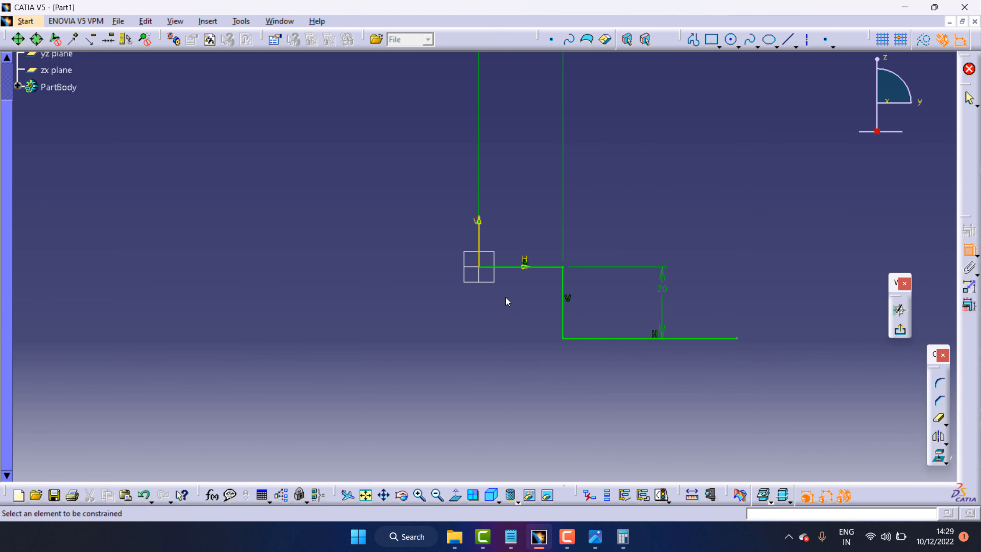
left_click(479, 267)
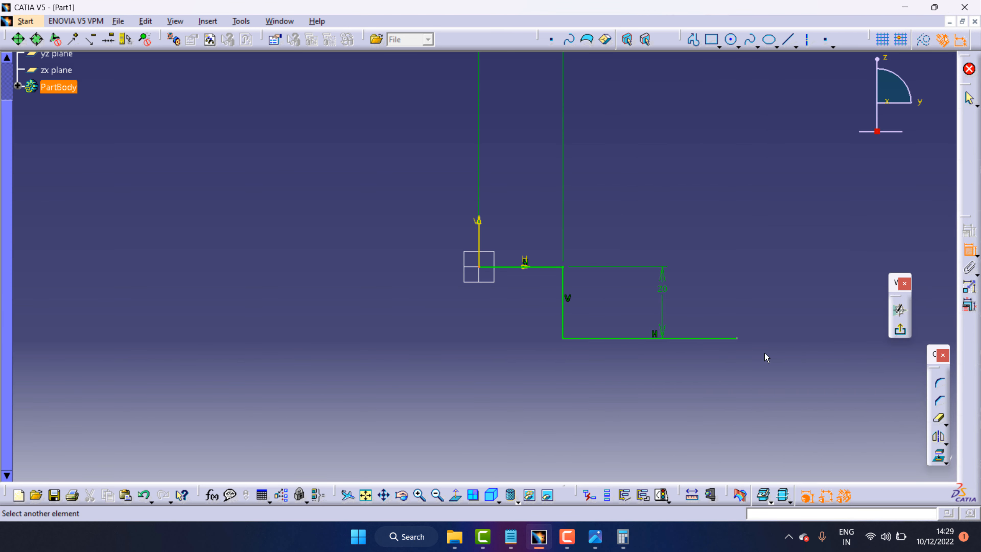
left_click(736, 338)
key("Escape")
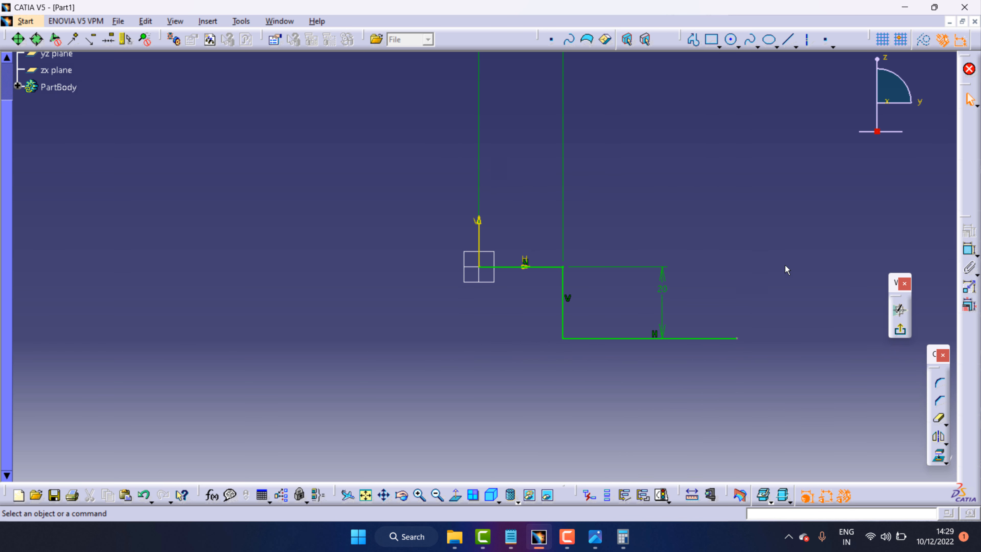
left_click(972, 255)
left_click(737, 338)
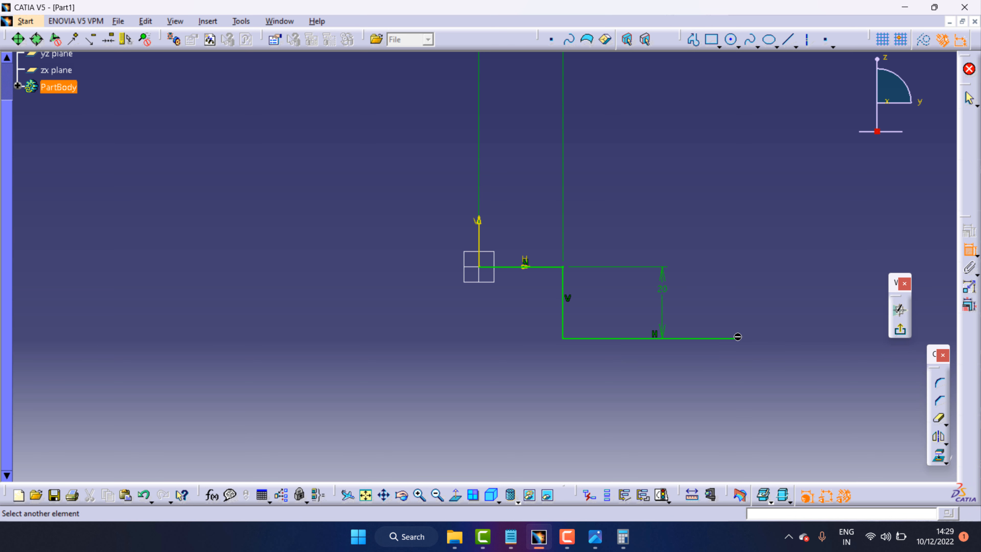
left_click(483, 269)
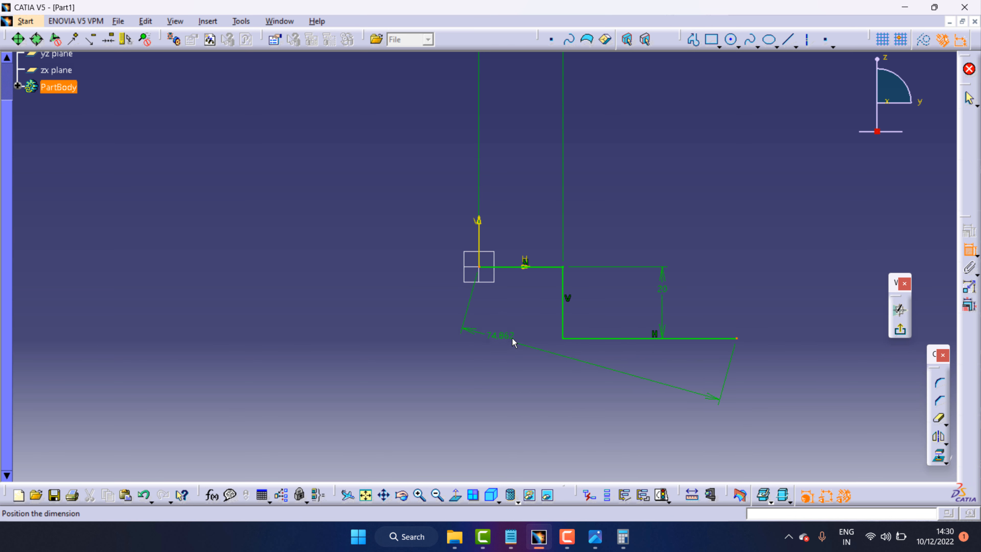
key("Escape")
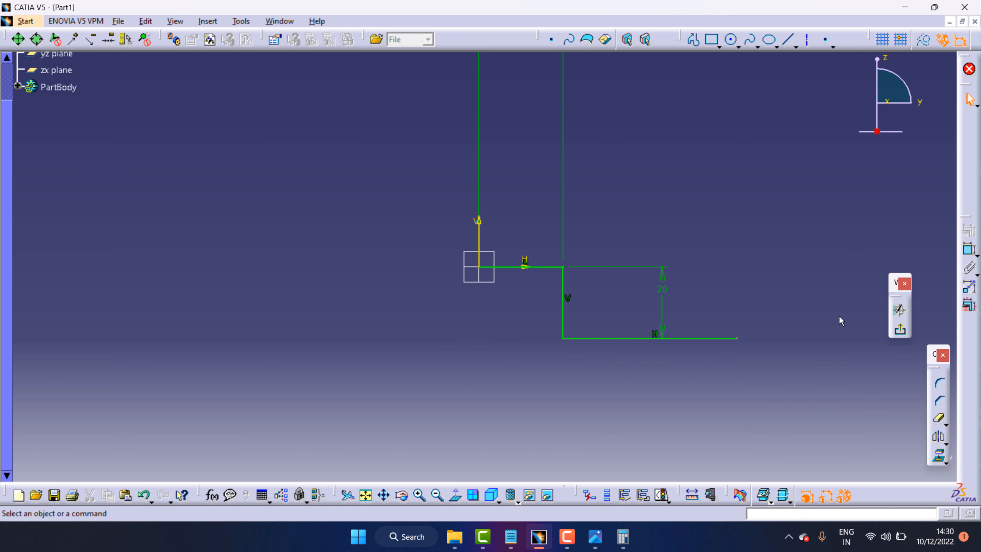
Dimension the horizontal distance from the V axis to the lower line's outer endpoint and set it to 50.5 mm.
left_click(976, 255)
left_click(950, 268)
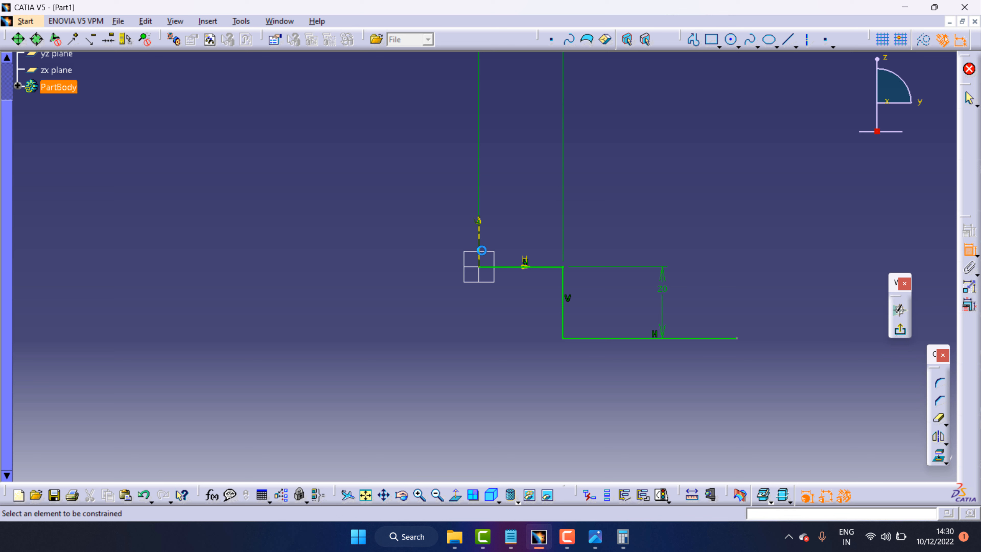
left_click(482, 246)
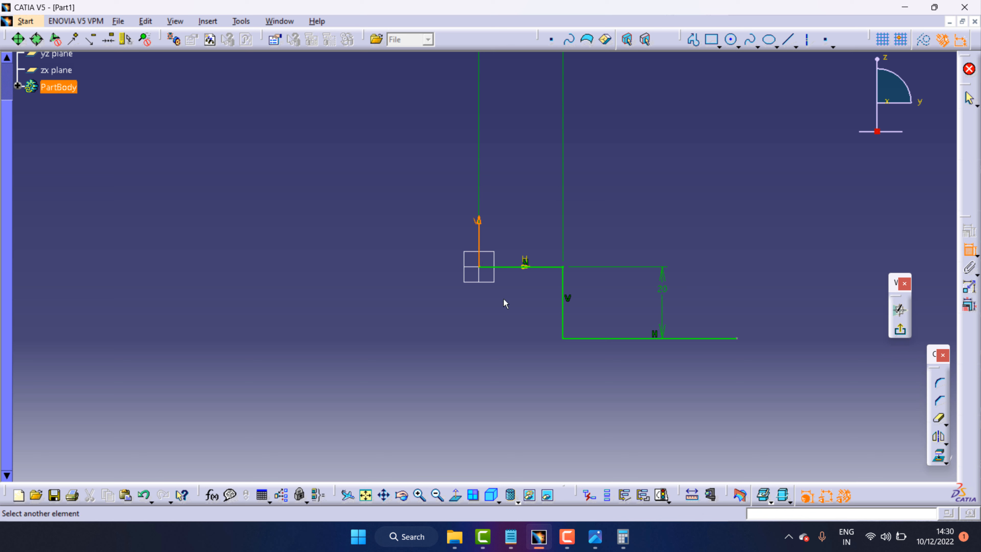
left_click(742, 341)
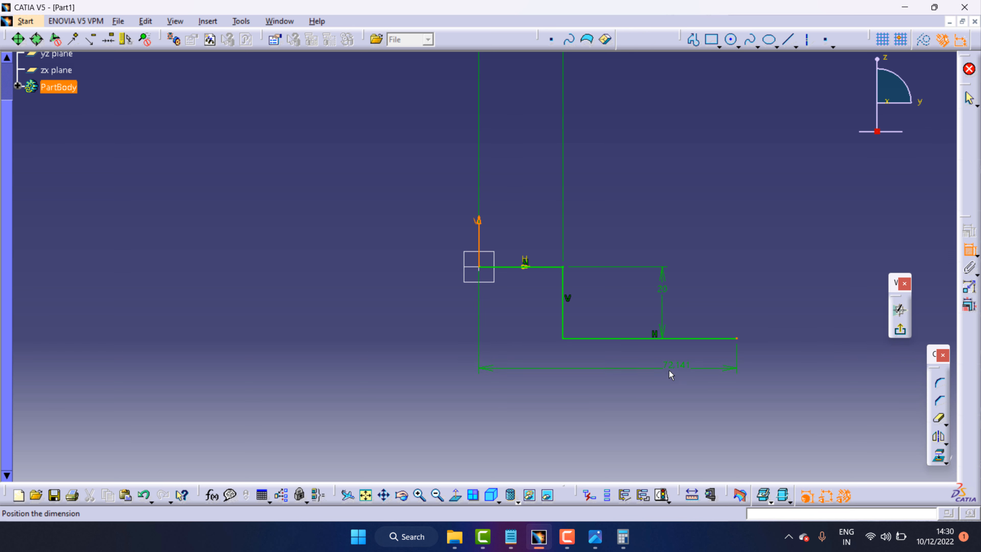
double_click(615, 375)
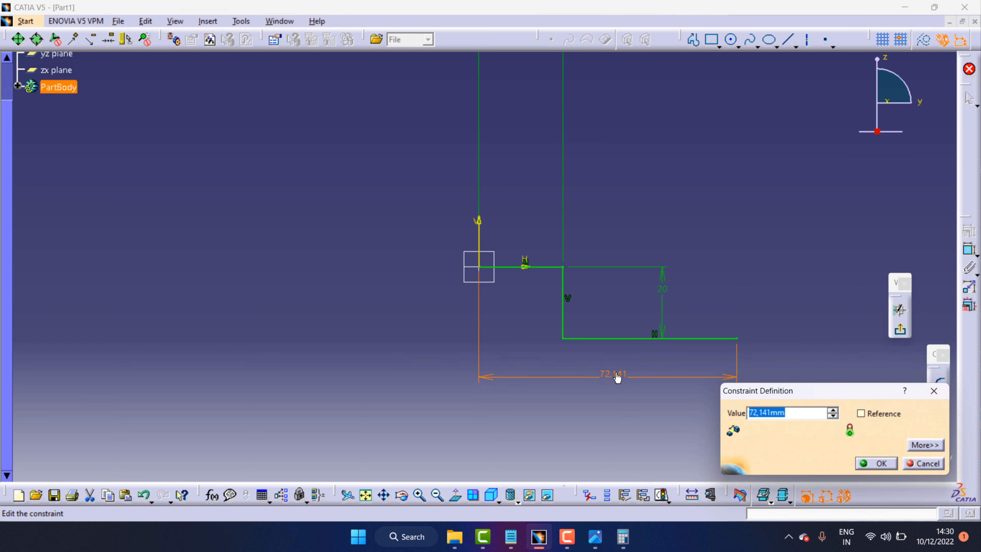
type("50.5")
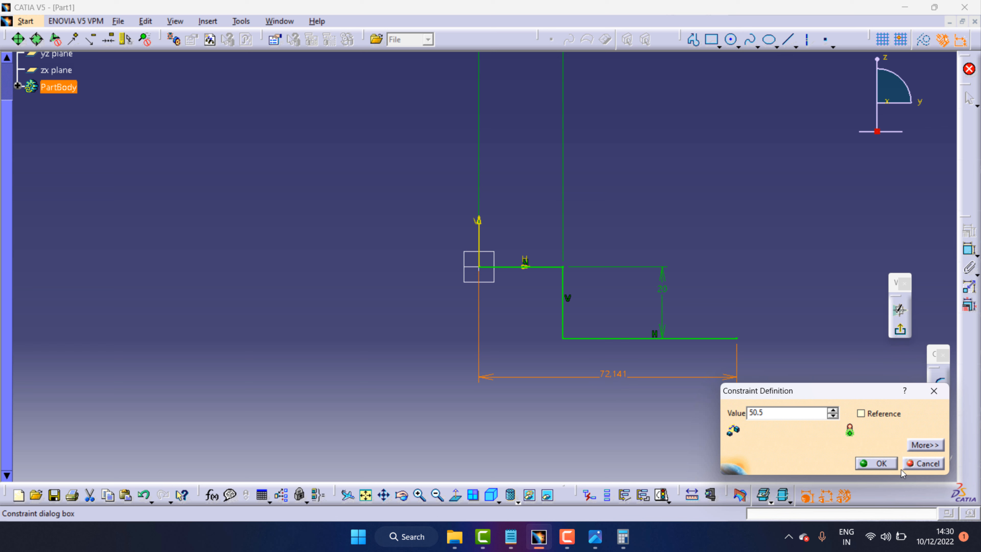
left_click(887, 464)
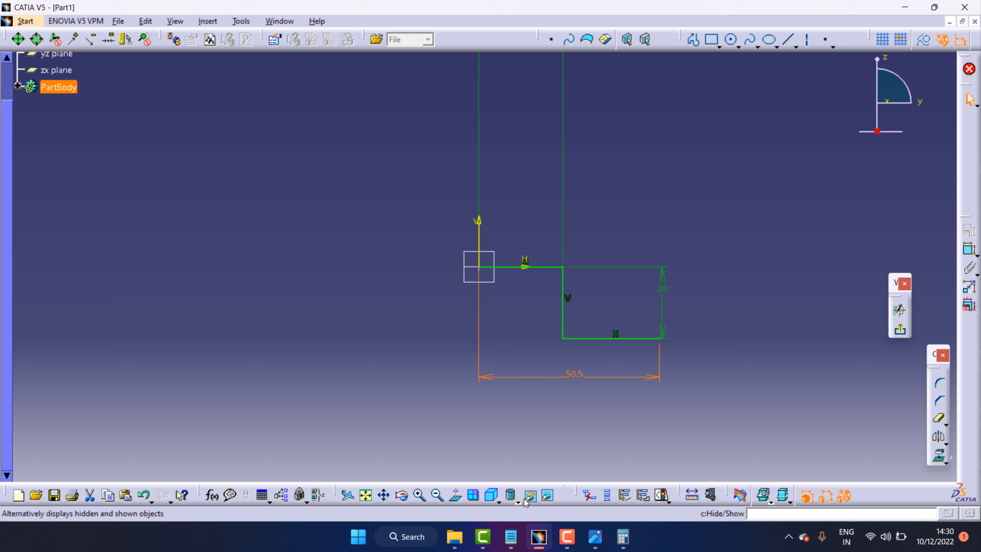
Move the 23.5 mm dimension down so it sits just above the upper horizontal line of the profile.
scroll(547, 232, "up", 2)
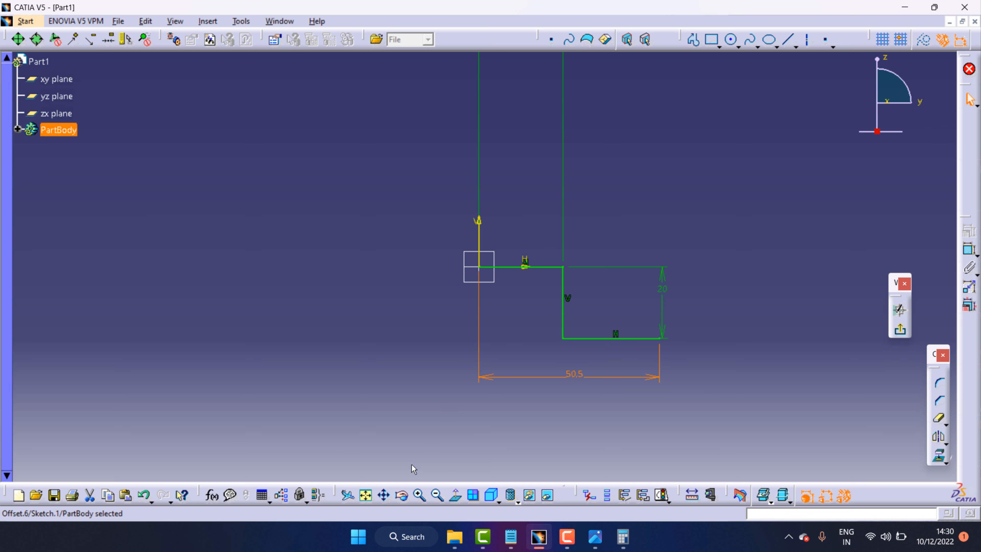
mouse_move(509, 139)
left_mouse_down()
mouse_move(495, 276)
mouse_move(501, 226)
left_mouse_up()
left_click_drag(481, 128, 501, 316)
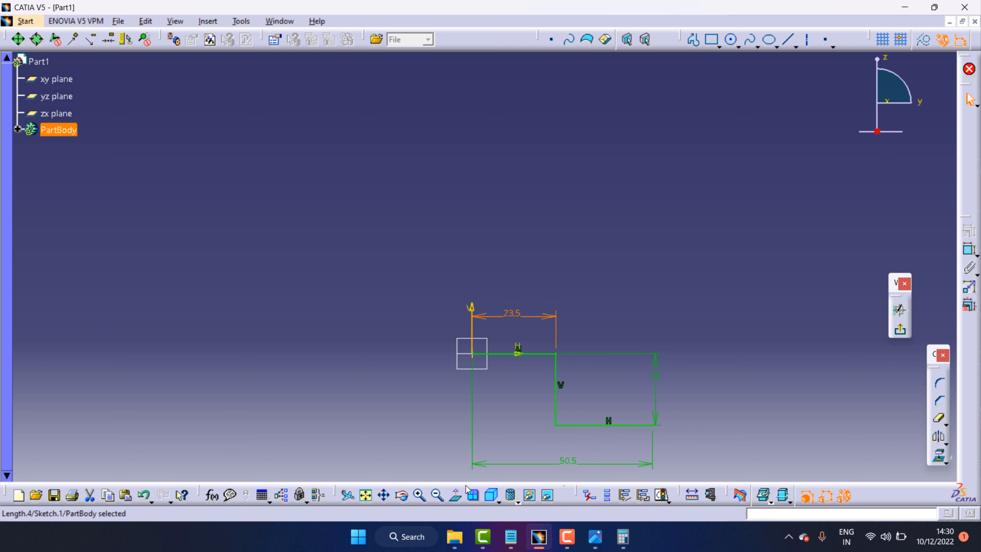
Sketch a vertical line about 7.8 mm long downward from the outer end of the lower horizontal line.
left_click(418, 496)
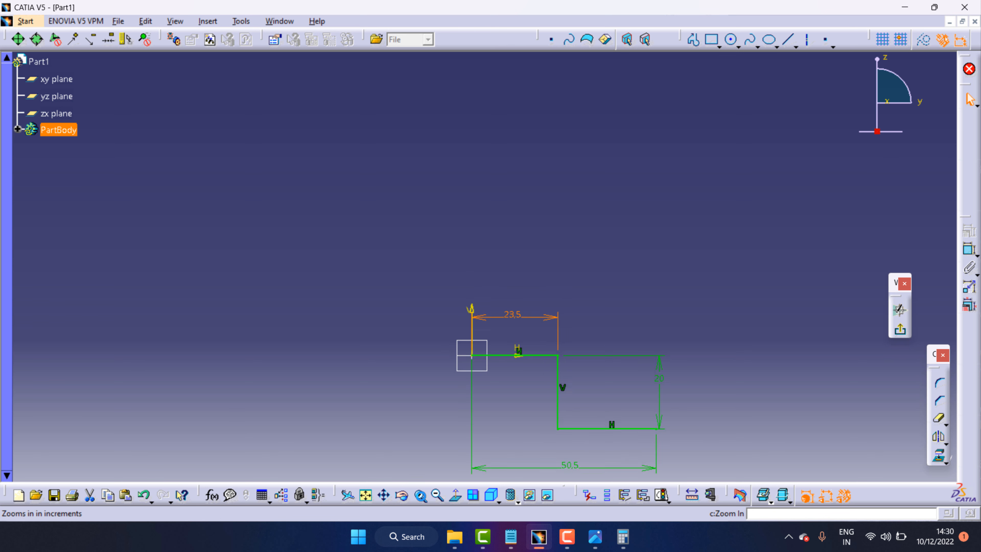
left_click(391, 496)
mouse_move(556, 431)
left_mouse_down()
mouse_move(534, 304)
mouse_move(515, 247)
mouse_move(489, 237)
left_mouse_up()
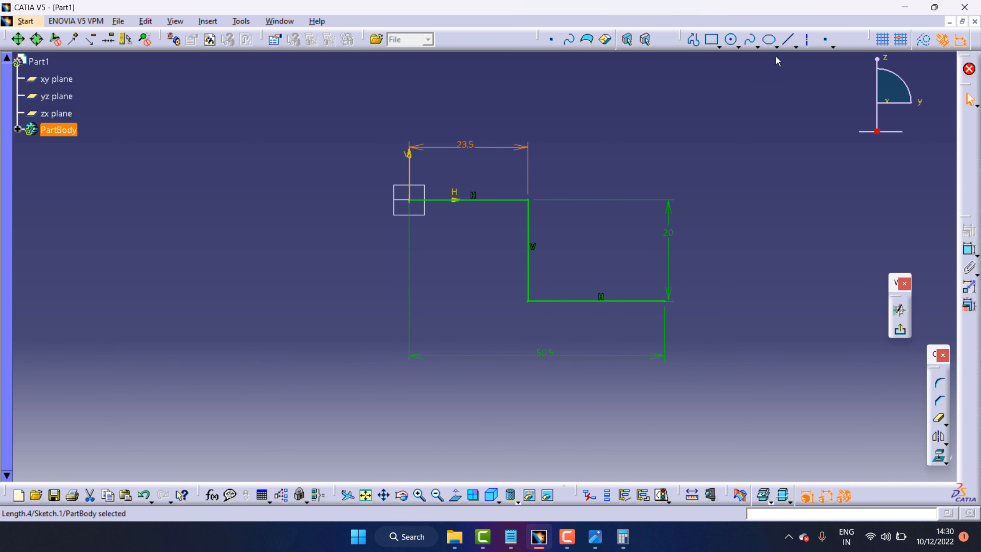
left_click(693, 39)
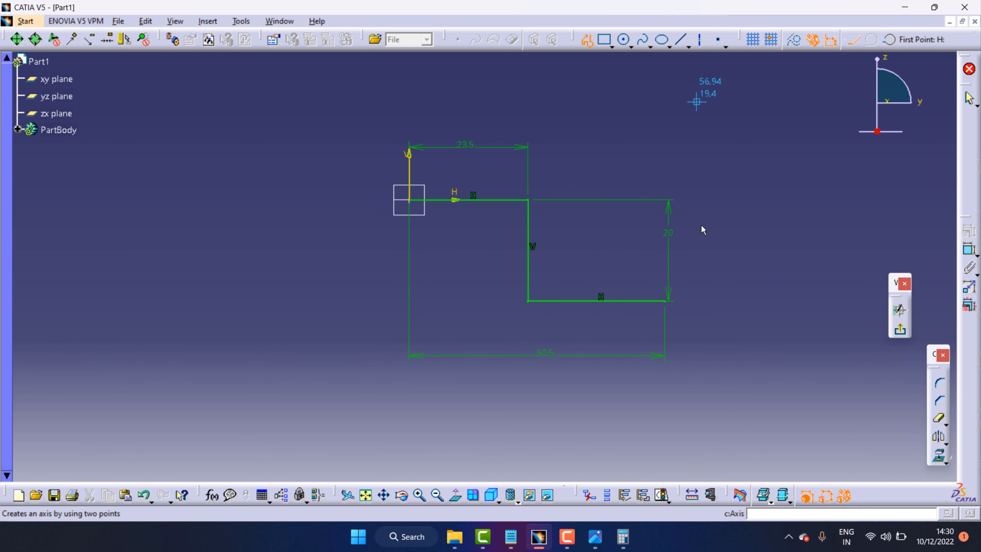
left_click(666, 304)
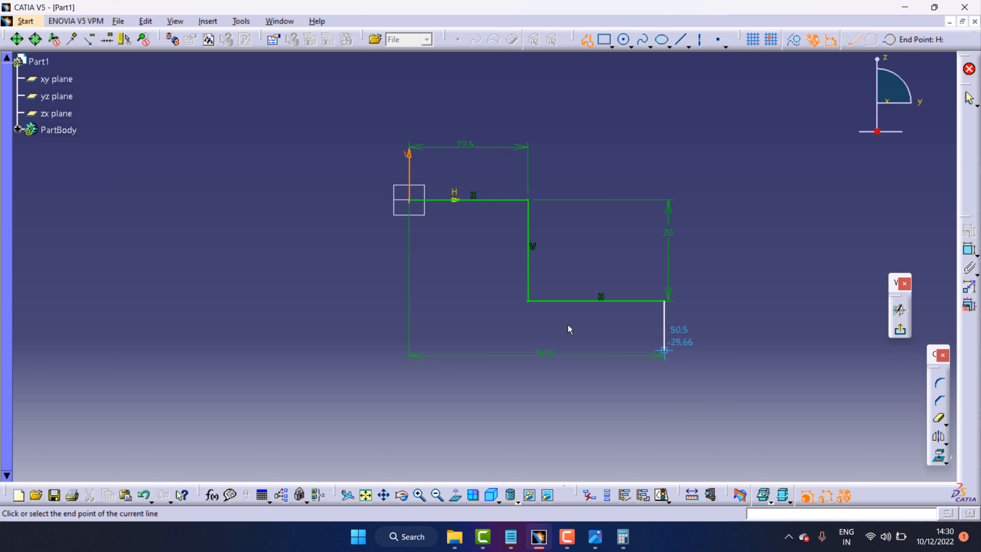
left_click(681, 340)
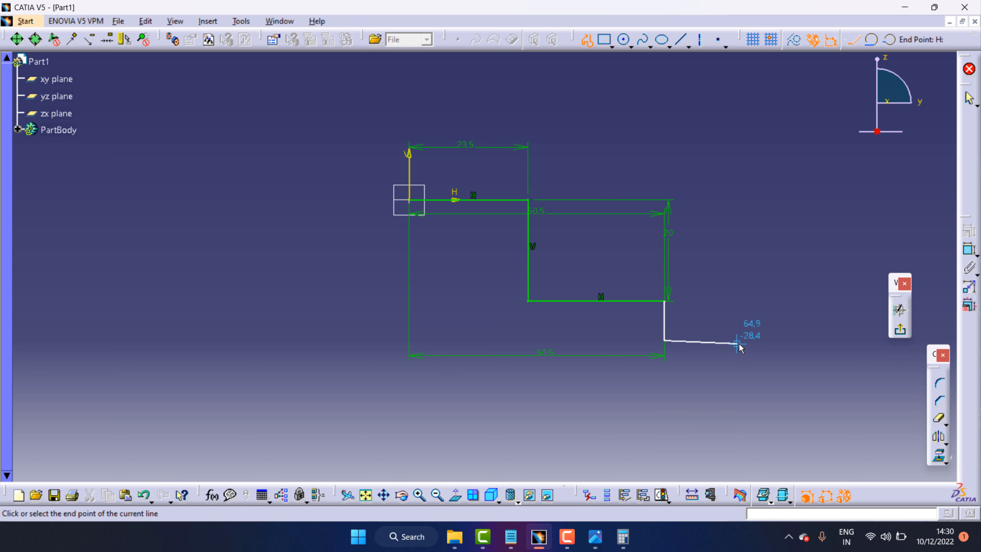
key("Escape")
Dimension the short vertical line at the profile's outer end and set its length to 3 mm.
left_click(969, 250)
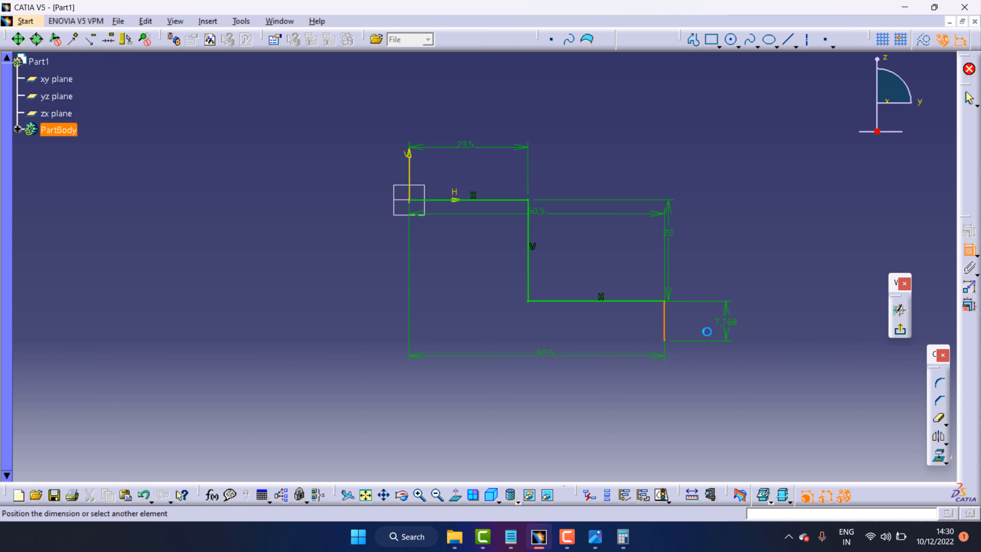
left_click(730, 323)
double_click(732, 321)
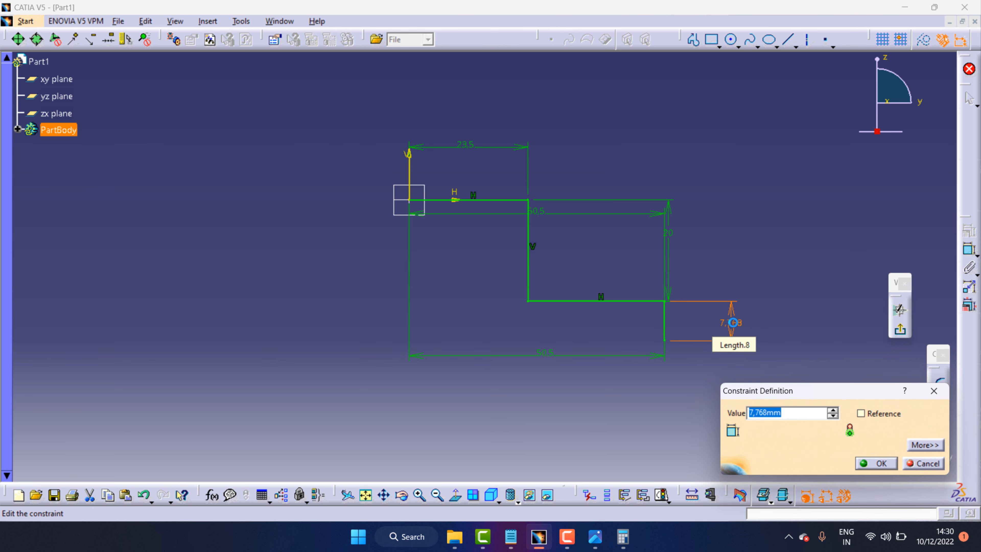
type("3")
left_click(881, 463)
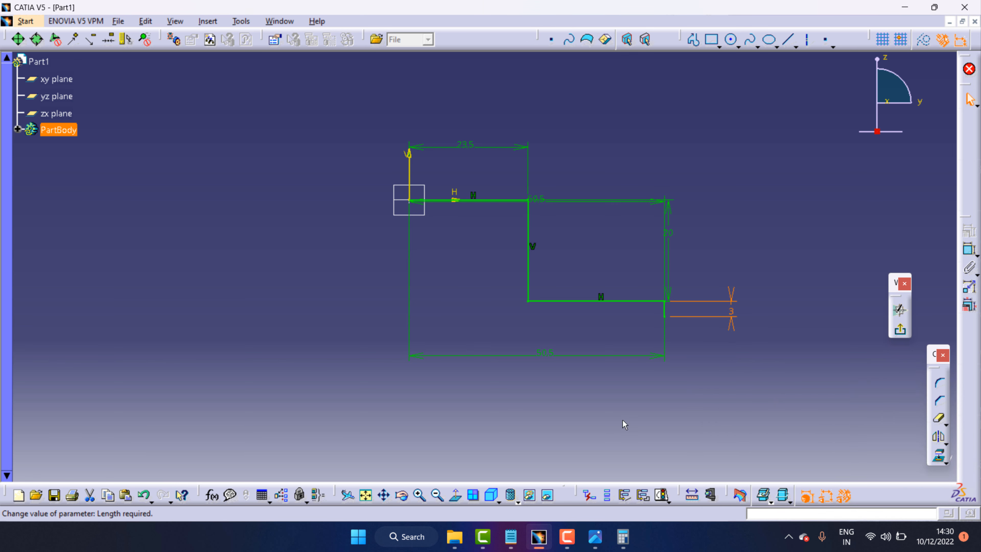
Examine the rim and V-groove widths in the pulley drawing 10-3.jpg, and return to the sketch.
left_click(420, 495)
left_click(420, 496)
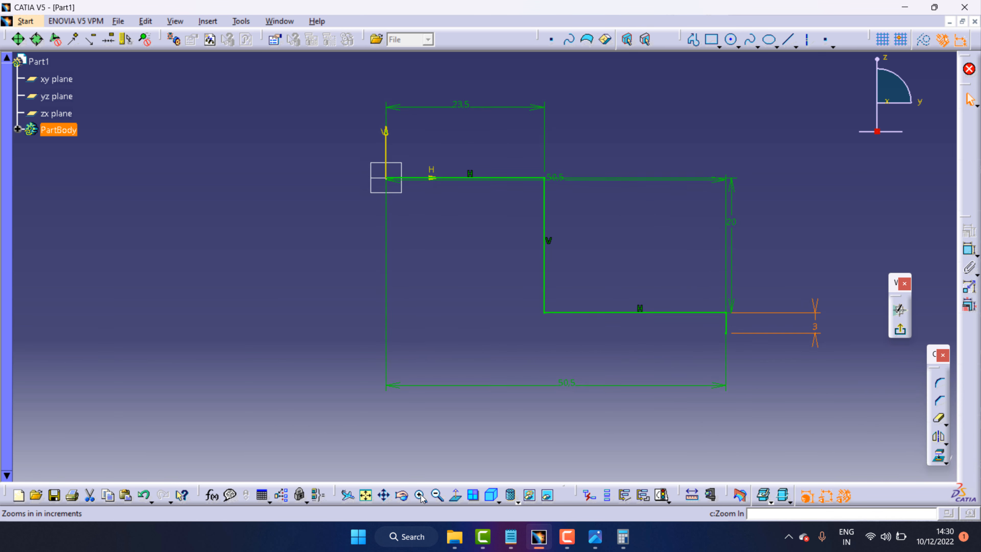
left_click(386, 496)
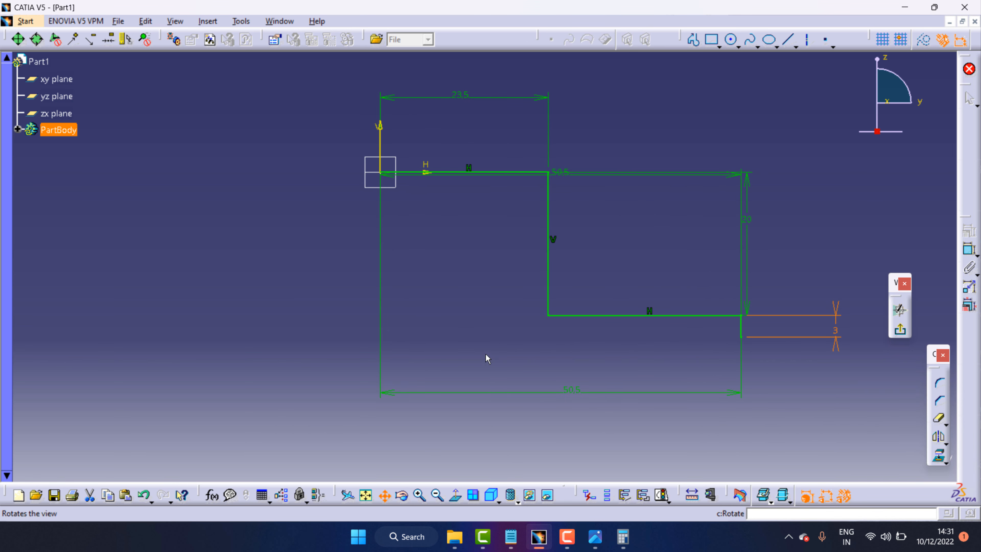
left_click_drag(486, 357, 329, 345)
left_click(595, 543)
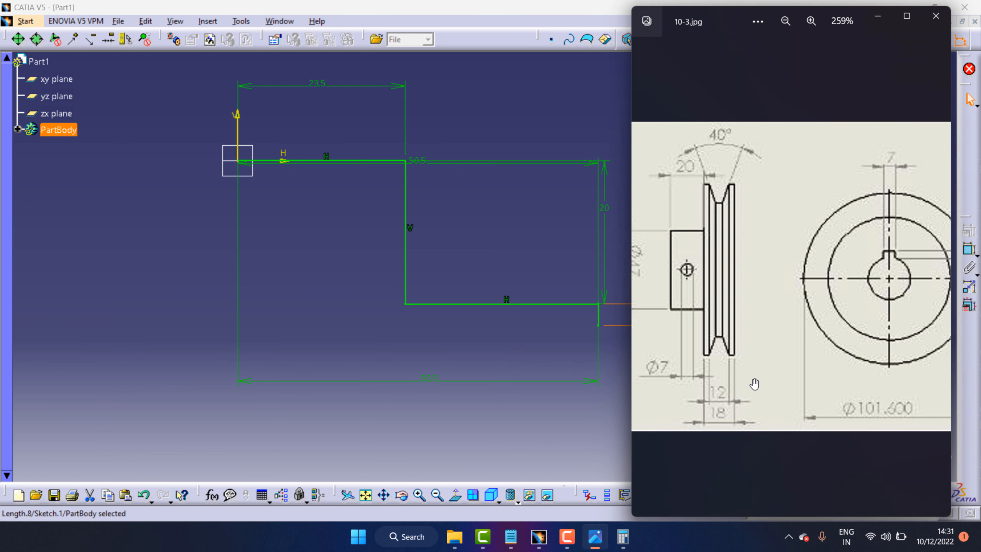
scroll(718, 271, "up", 3)
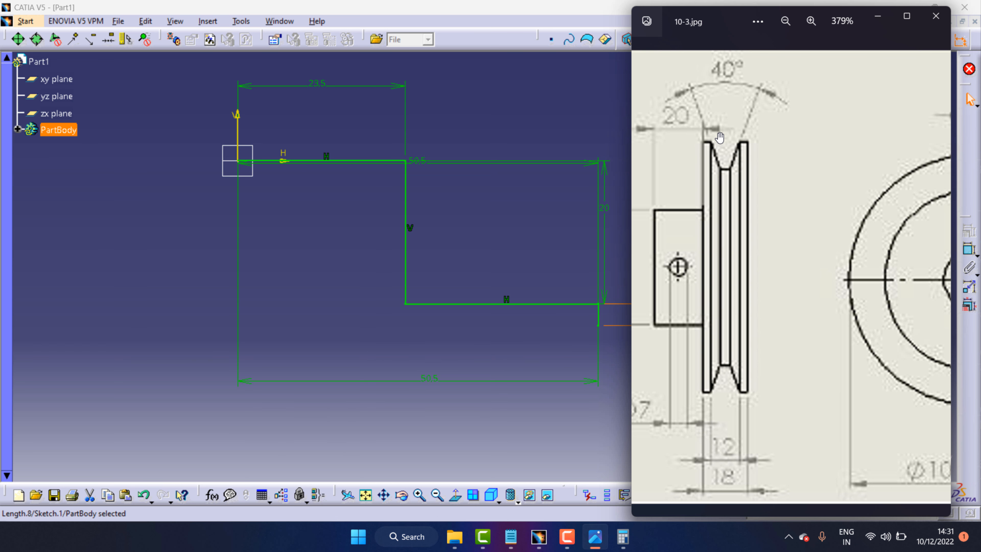
left_click(534, 236)
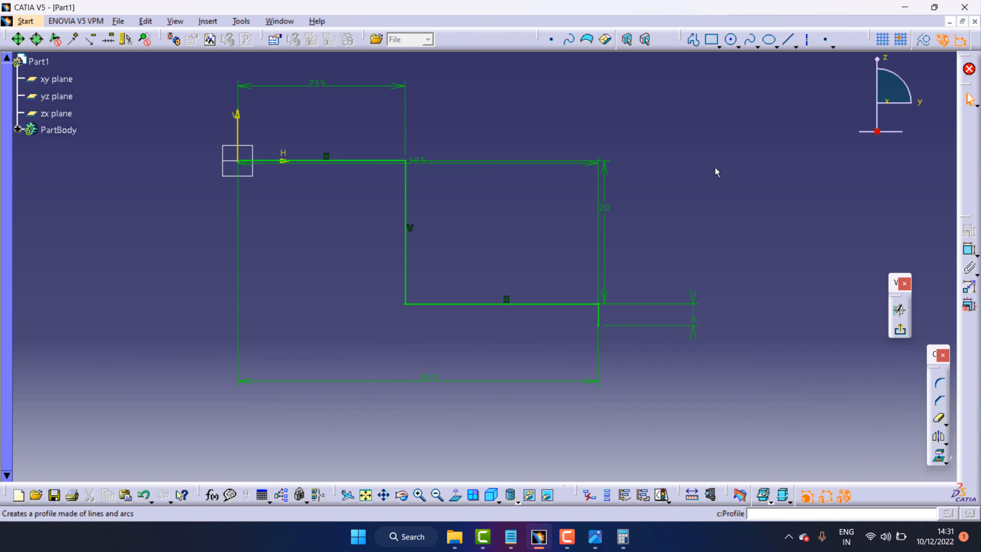
Sketch a vertical line about 12.3 mm long downward from the lower end of the 3 mm line.
left_click(788, 39)
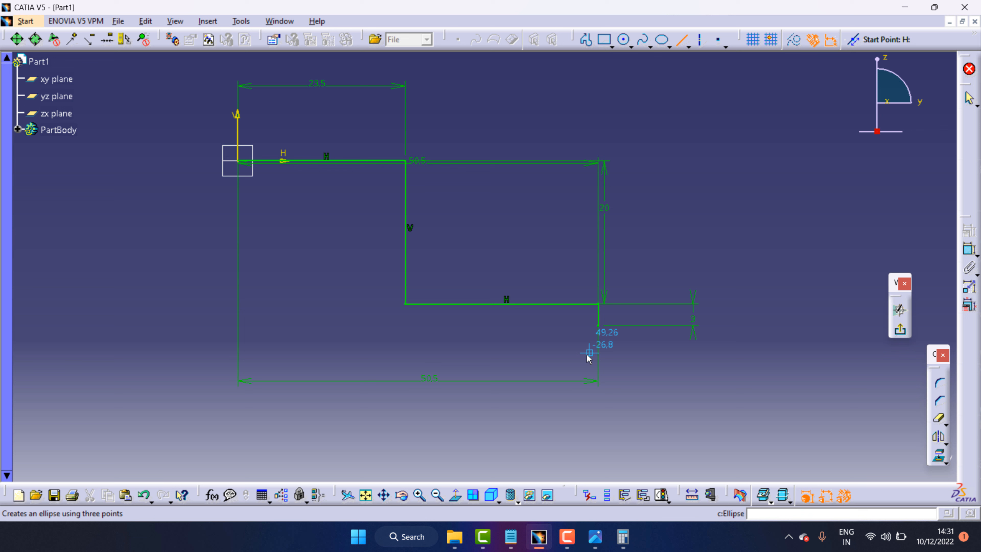
left_click(603, 326)
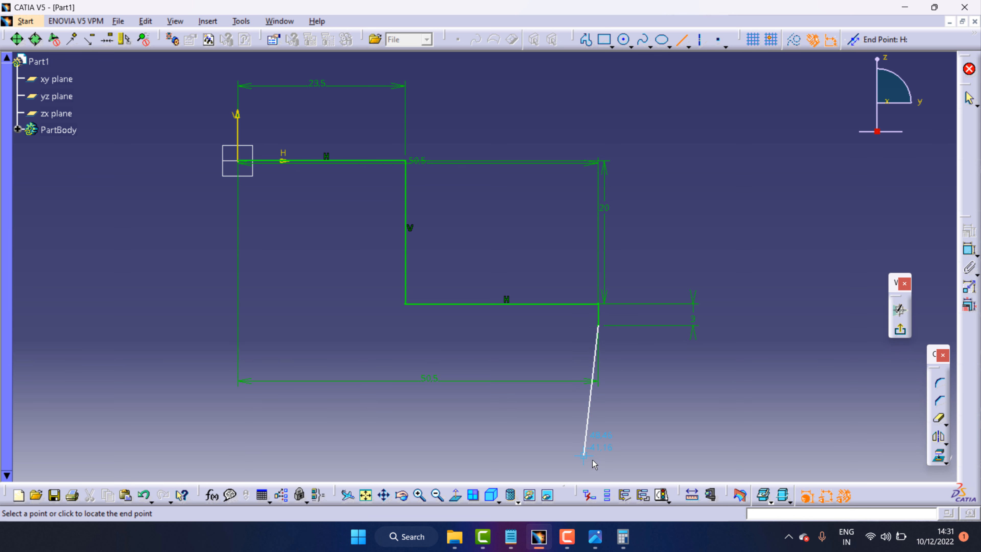
left_click(599, 413)
left_click(715, 146)
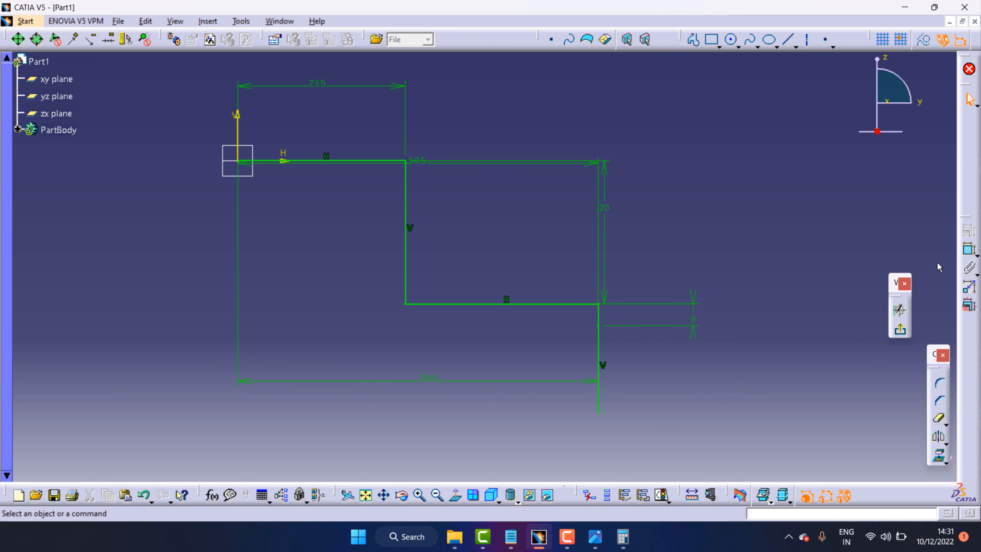
Dimension the vertical line below the 3 mm rim edge and set its length to 12 mm.
left_click(968, 251)
left_click(599, 361)
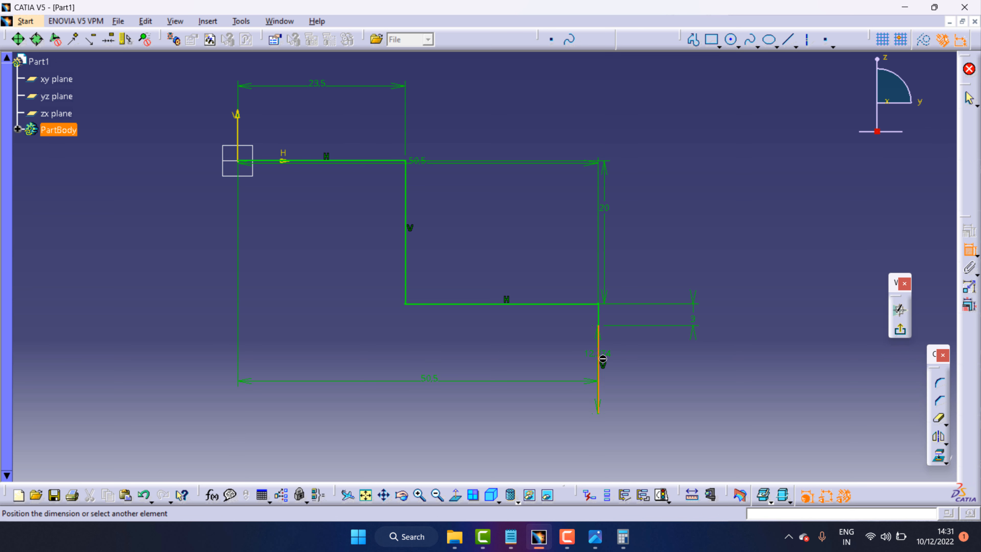
left_click(664, 371)
double_click(680, 370)
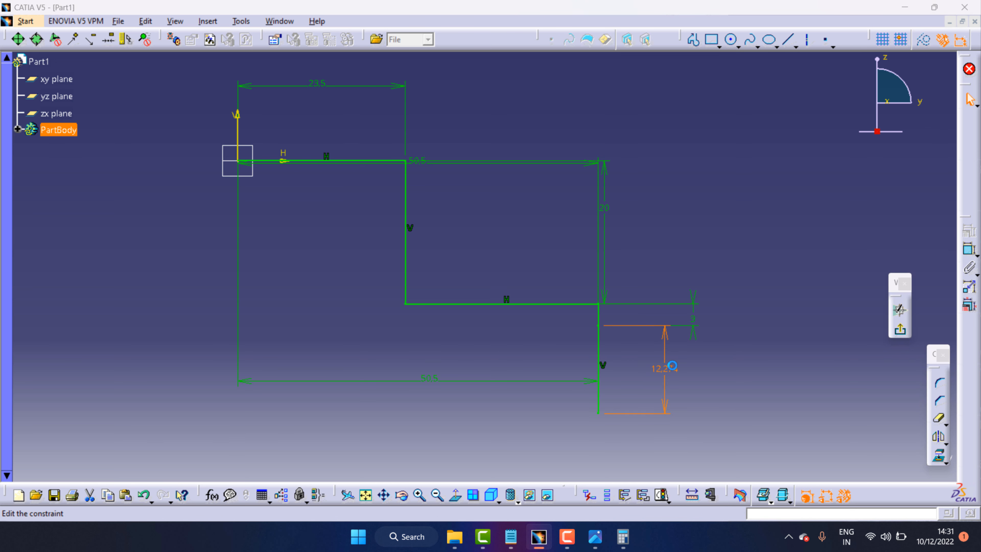
type("12")
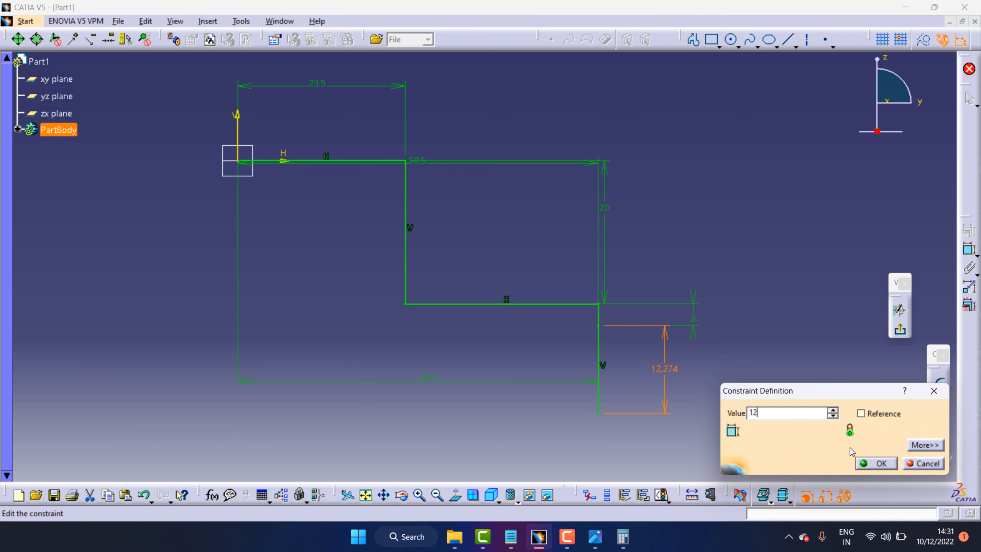
left_click(883, 465)
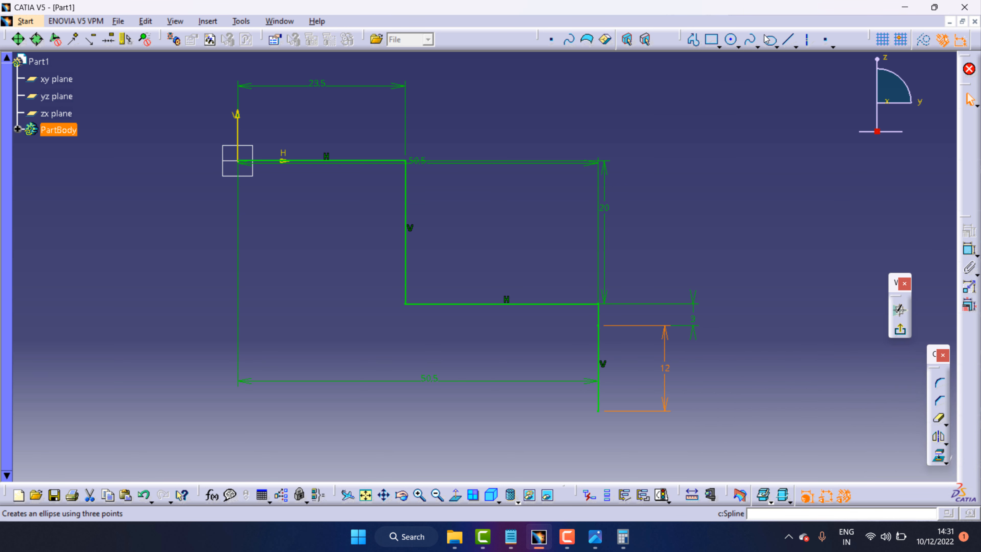
Sketch a horizontal line about 10.3 mm long inward from the point where the 3 mm and 12 mm lines meet.
left_click(589, 40)
left_click(603, 329)
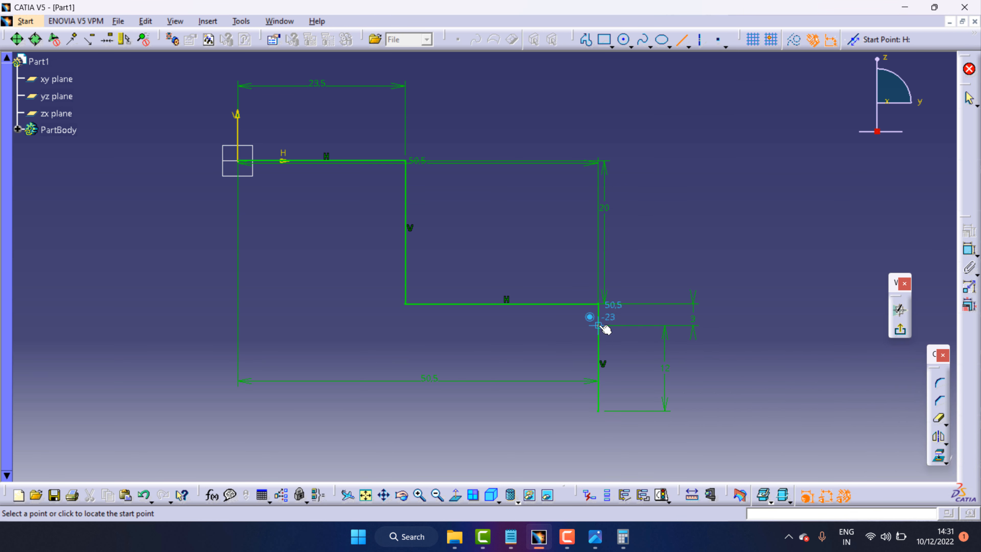
left_click(525, 326)
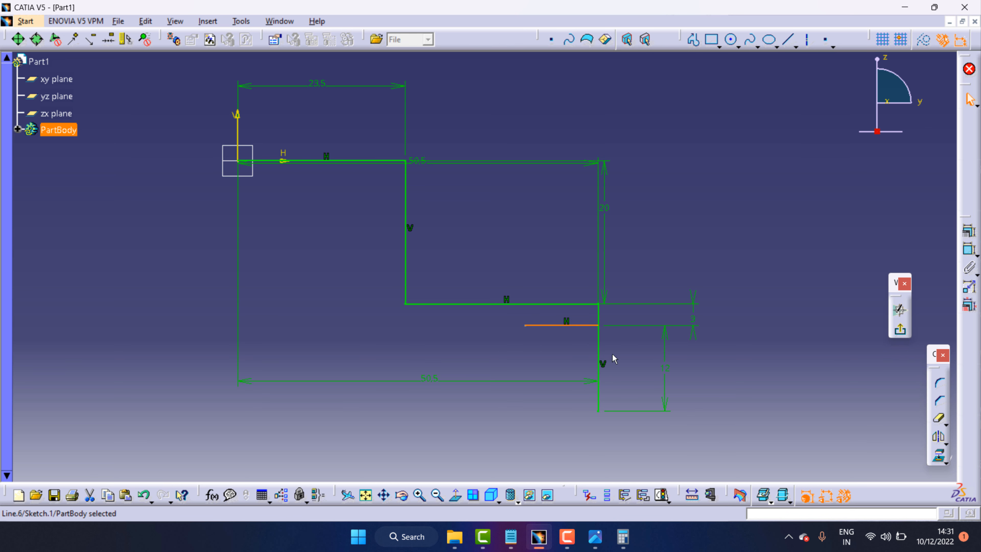
Dimension the horizontal line running inward from the junction of the 3 mm and 12 mm lines and set its length to 10 mm.
left_click(964, 251)
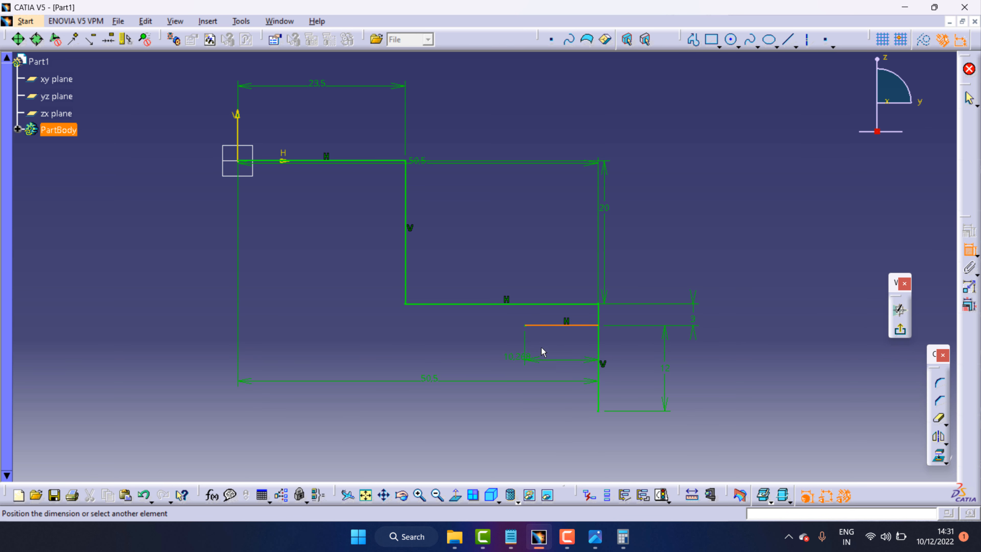
left_click(562, 354)
double_click(560, 350)
type("10")
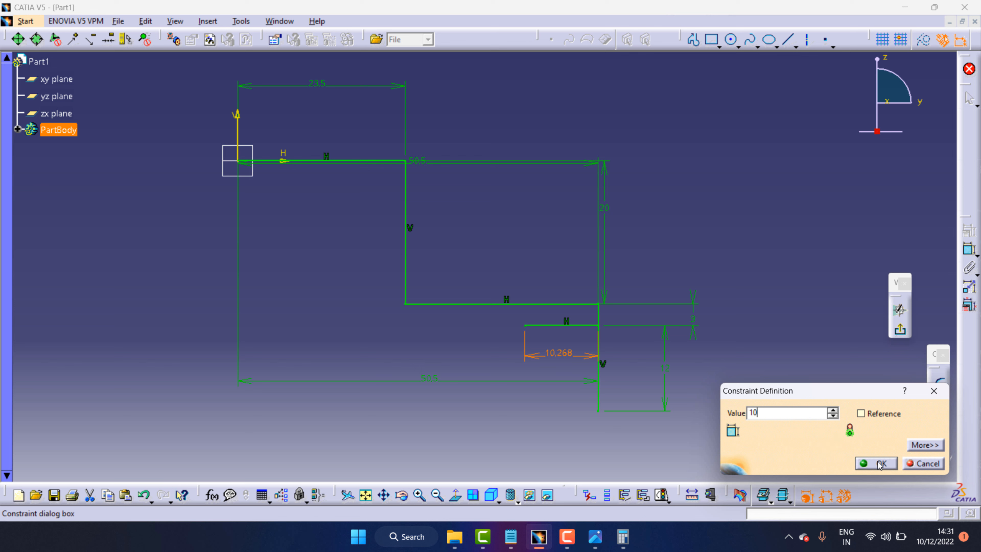
left_click(878, 464)
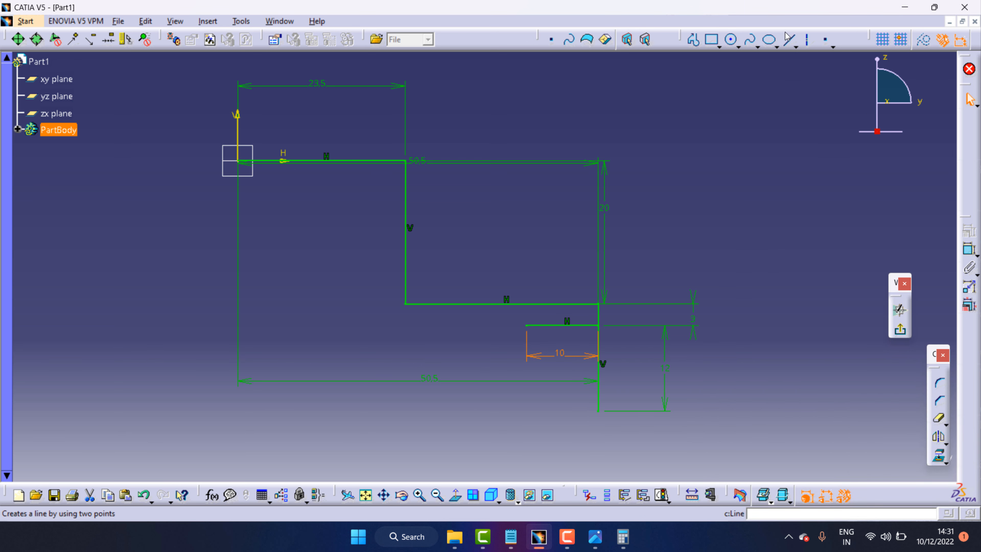
Sketch a vertical line downward from the inner end of the 10 mm line, ending about level with the 12 mm line's lower end.
left_click(787, 42)
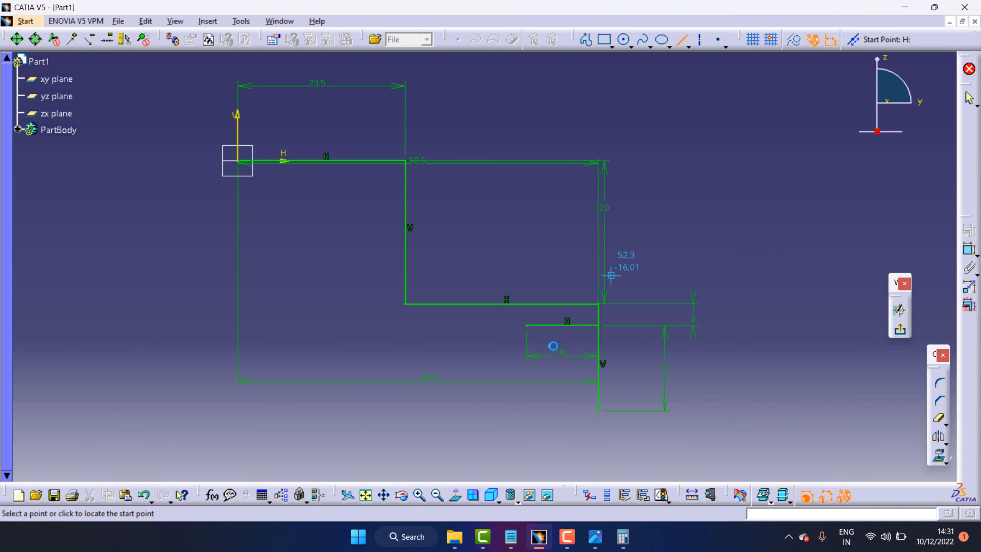
left_click(526, 325)
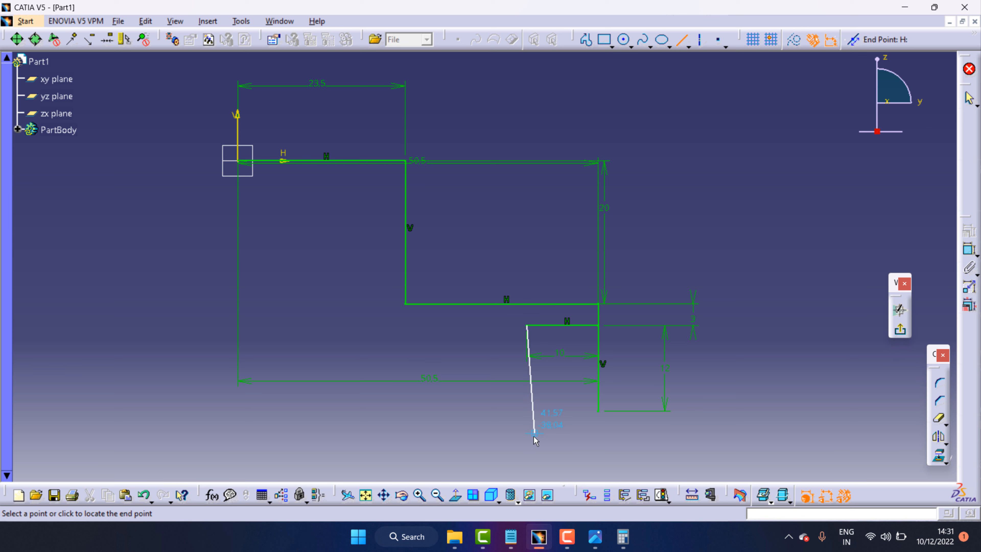
left_click(525, 410)
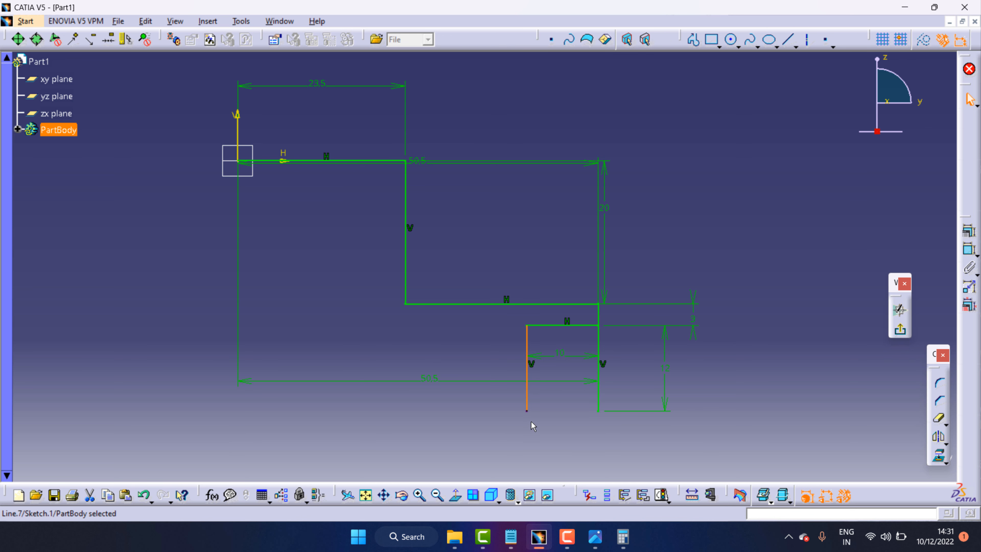
Sketch a slanted groove flank from the upper end of the 12 mm line to a point on the inner vertical line.
left_click(787, 42)
left_click(599, 326)
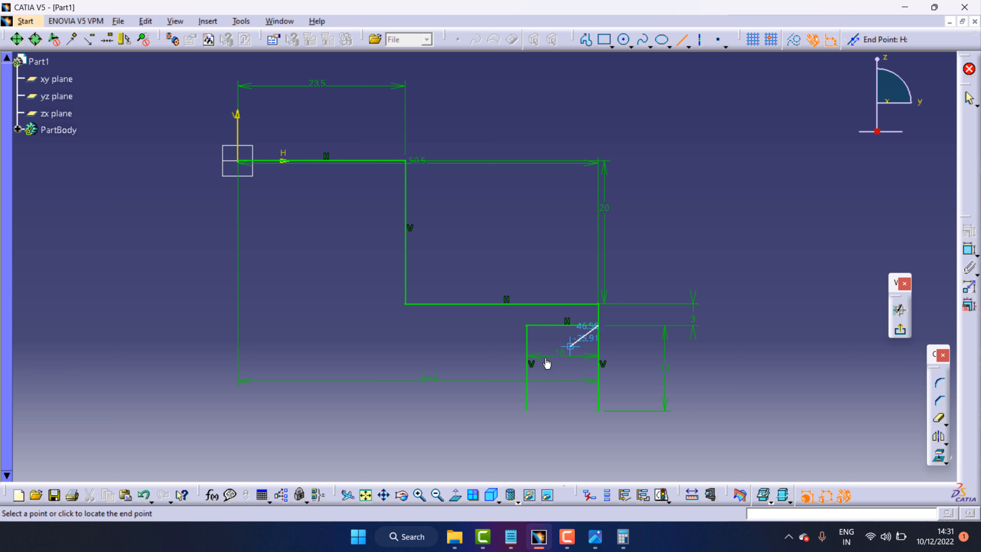
left_click(527, 351)
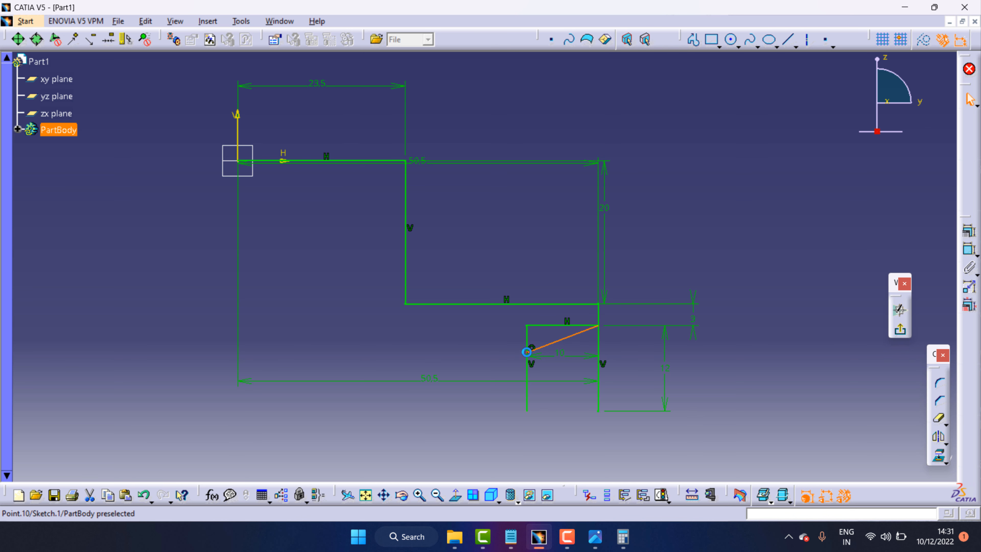
left_click(533, 355)
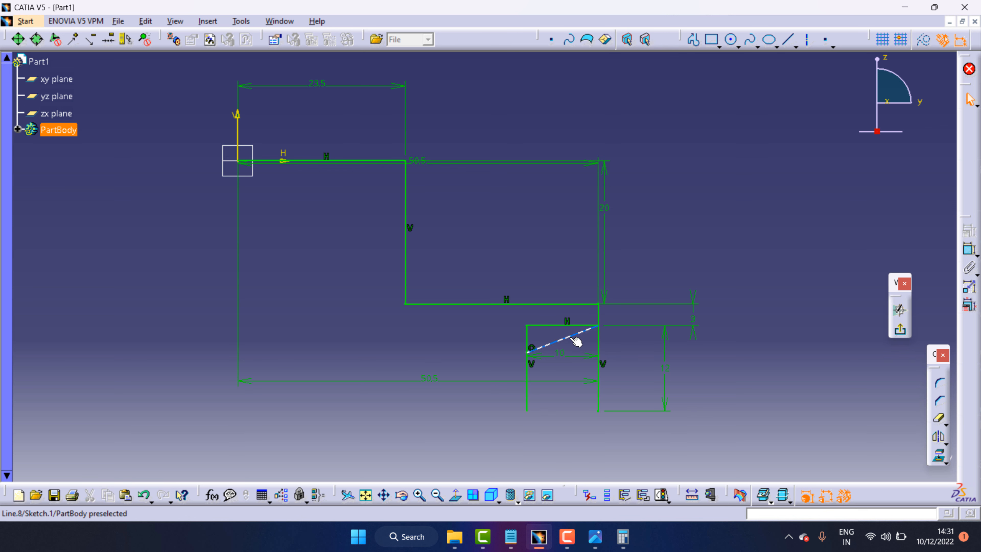
Sketch a short horizontal line inward from the 12 mm line near its middle as the groove's symmetry line.
left_click(787, 39)
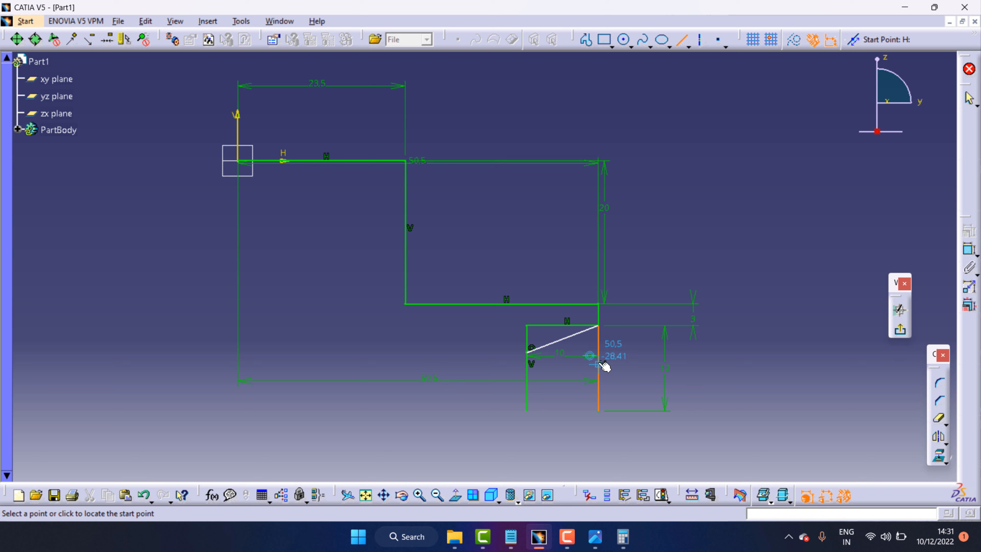
left_click(366, 498)
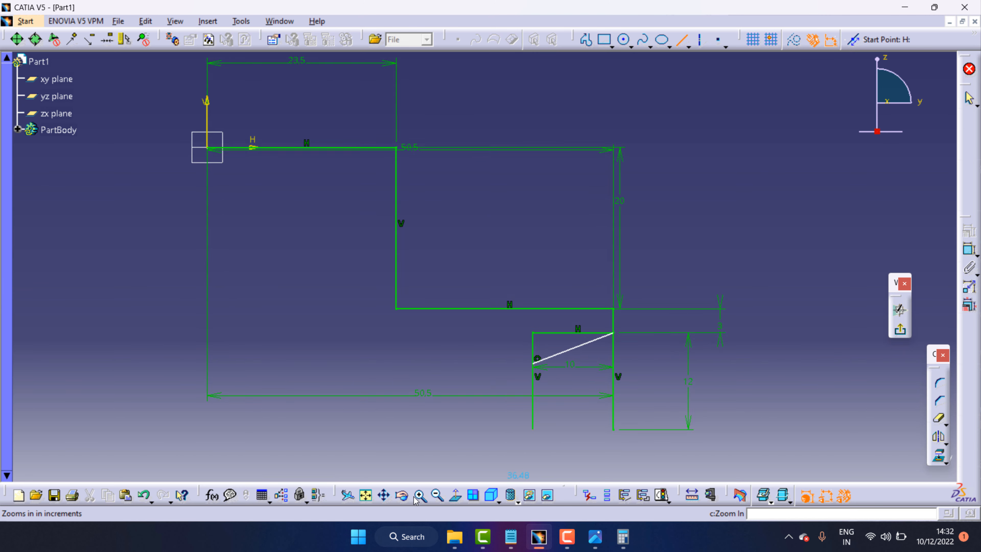
left_click_drag(580, 303, 509, 206)
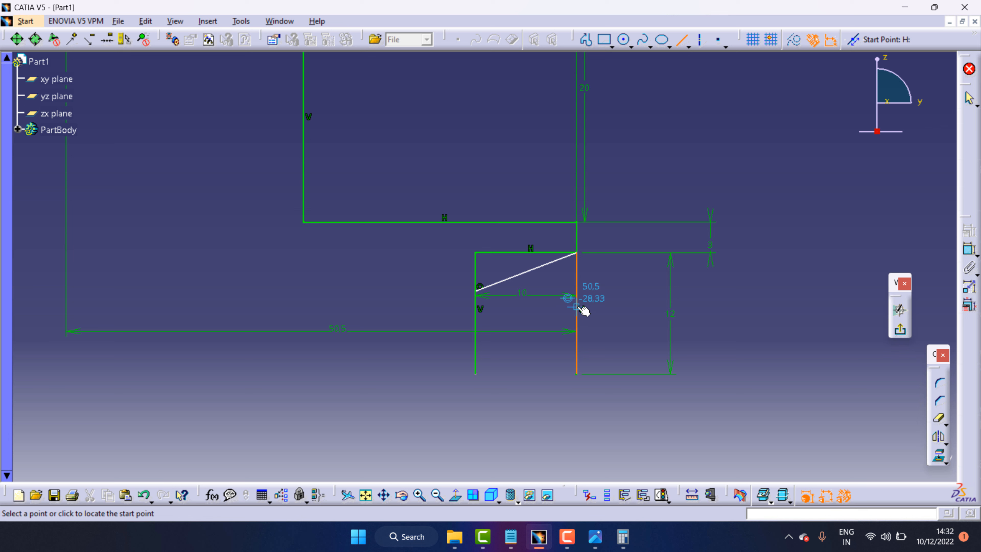
left_click(504, 306)
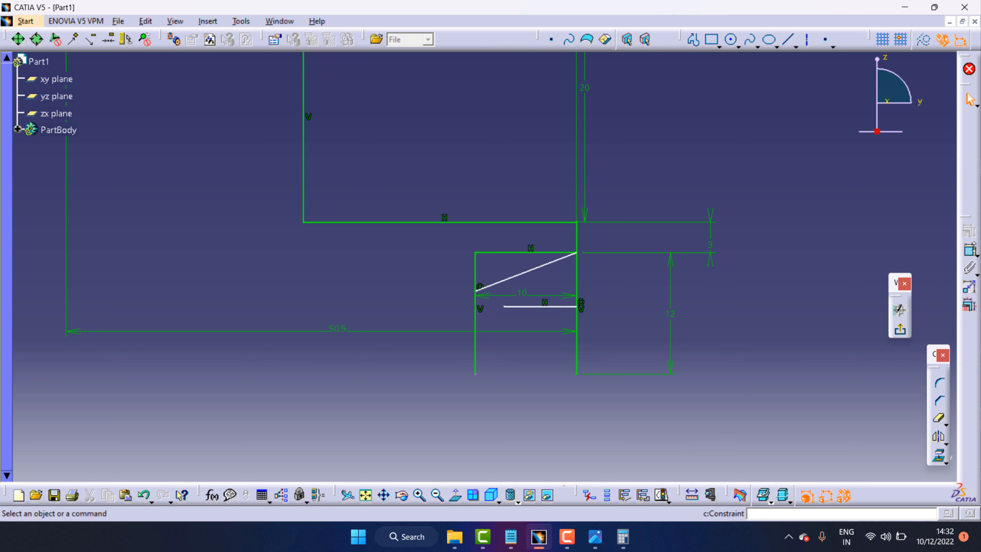
Dimension the short horizontal line's distance from the upper end of the 12 mm line and set it to 6 mm.
left_click(969, 249)
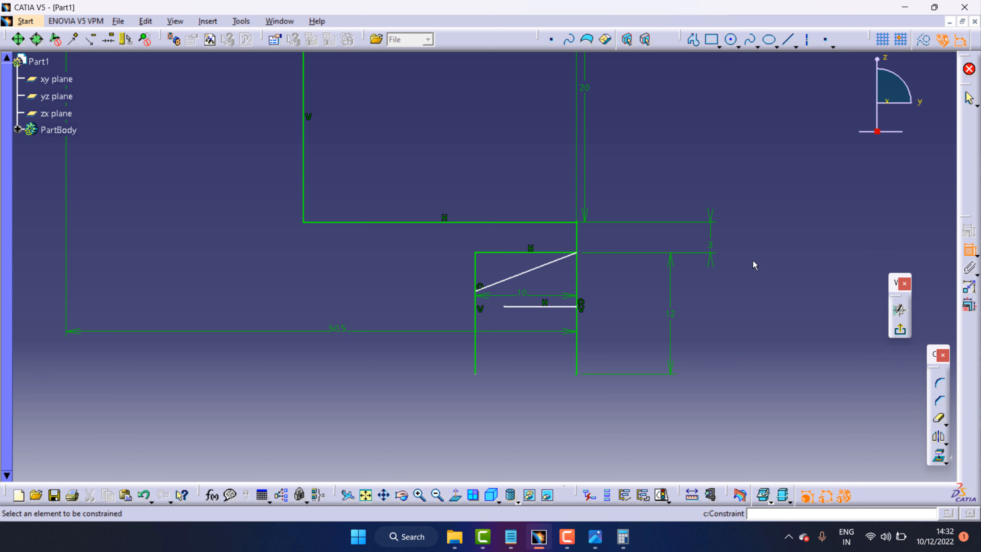
left_click(576, 253)
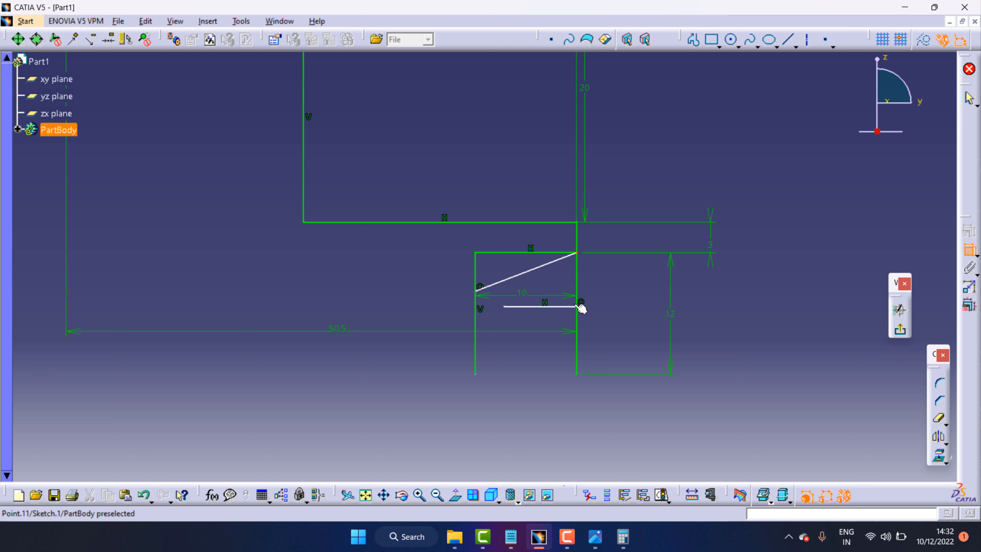
left_click(579, 305)
left_click(630, 299)
double_click(630, 298)
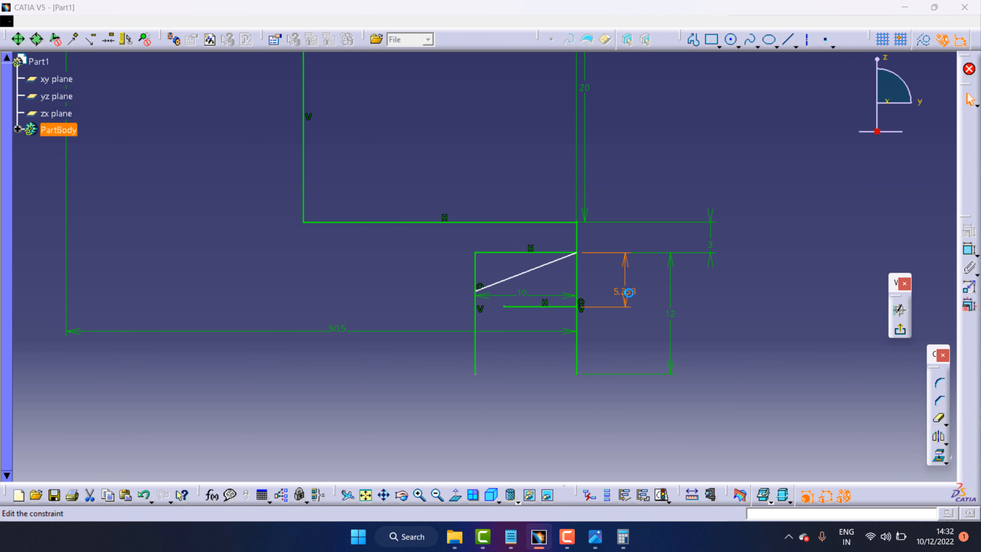
type("6")
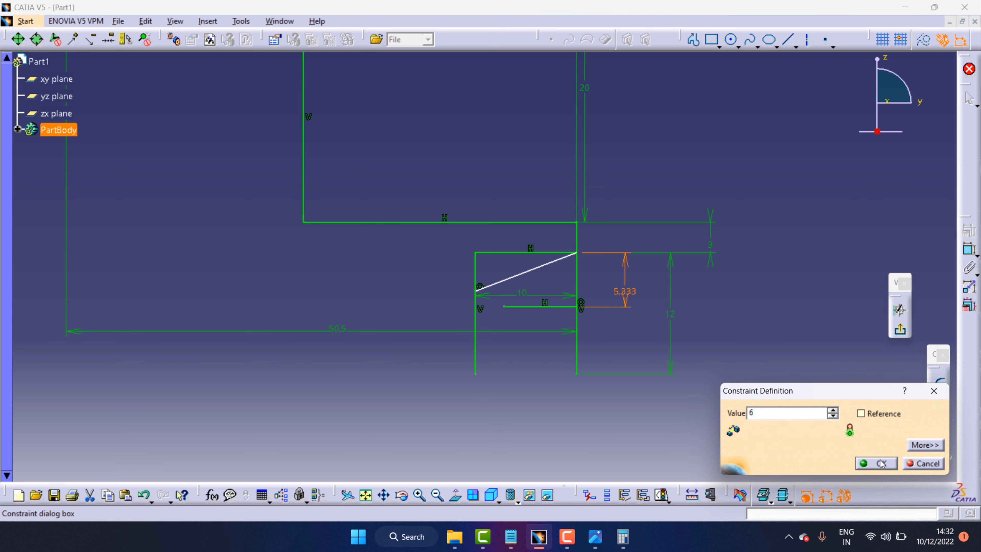
left_click(881, 463)
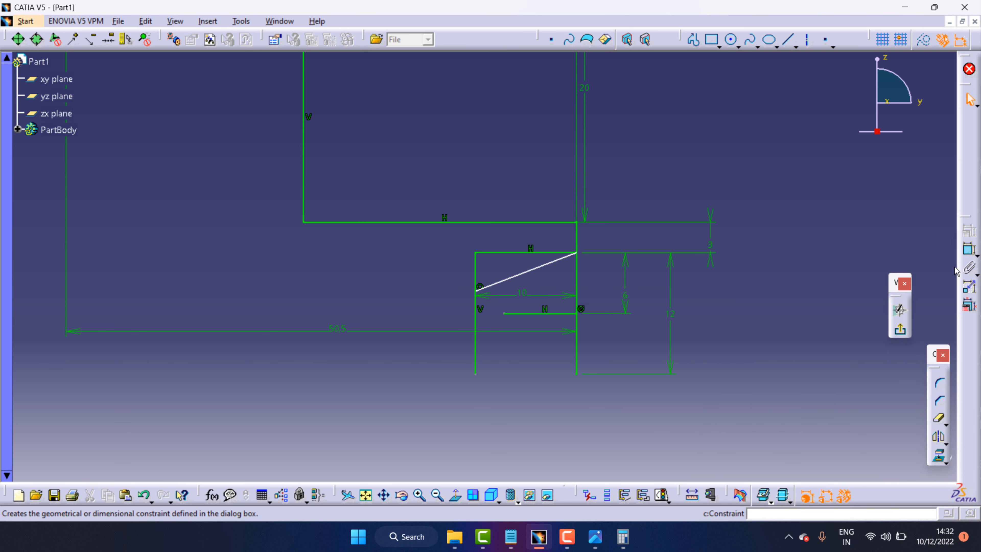
Mirror the slanted groove flank about the short horizontal line.
left_click(940, 439)
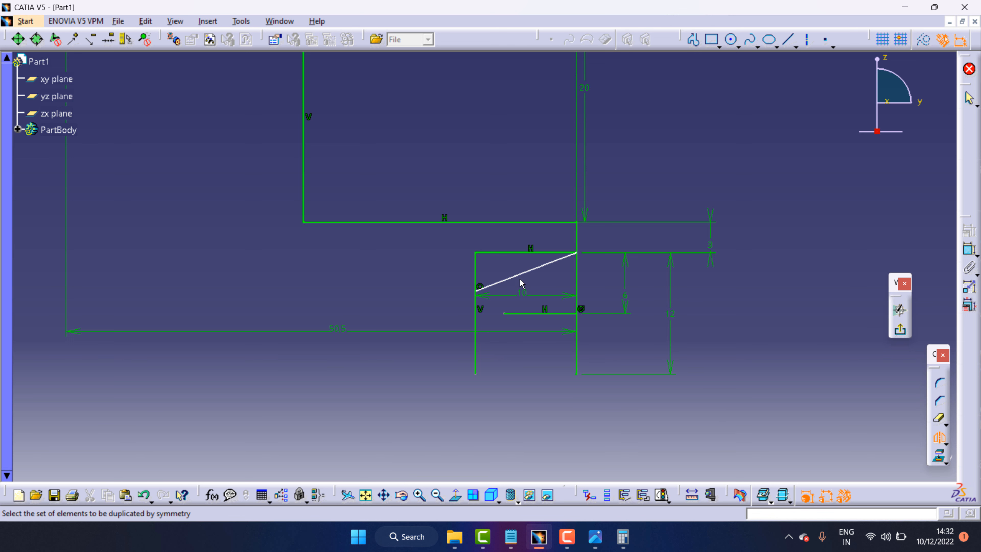
left_click(524, 271)
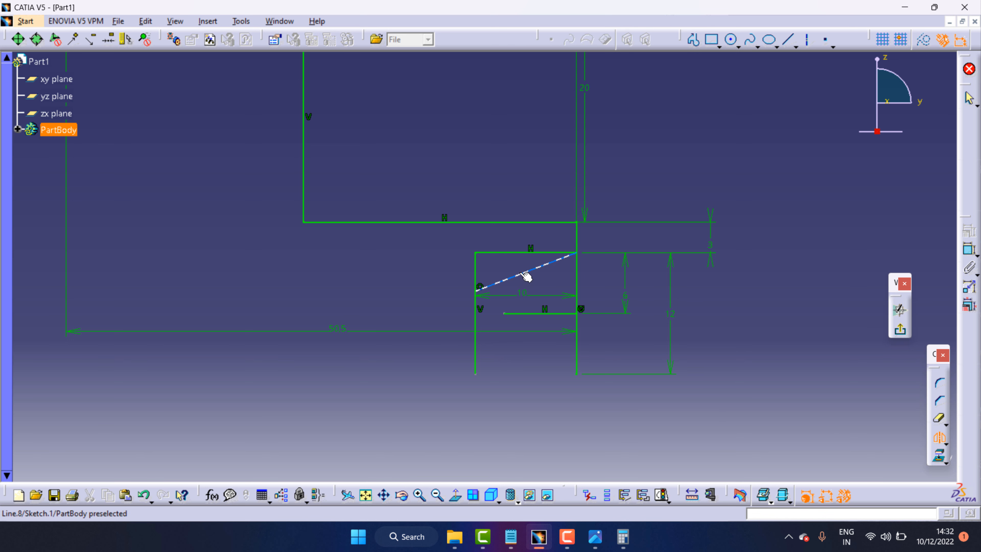
left_click(542, 313)
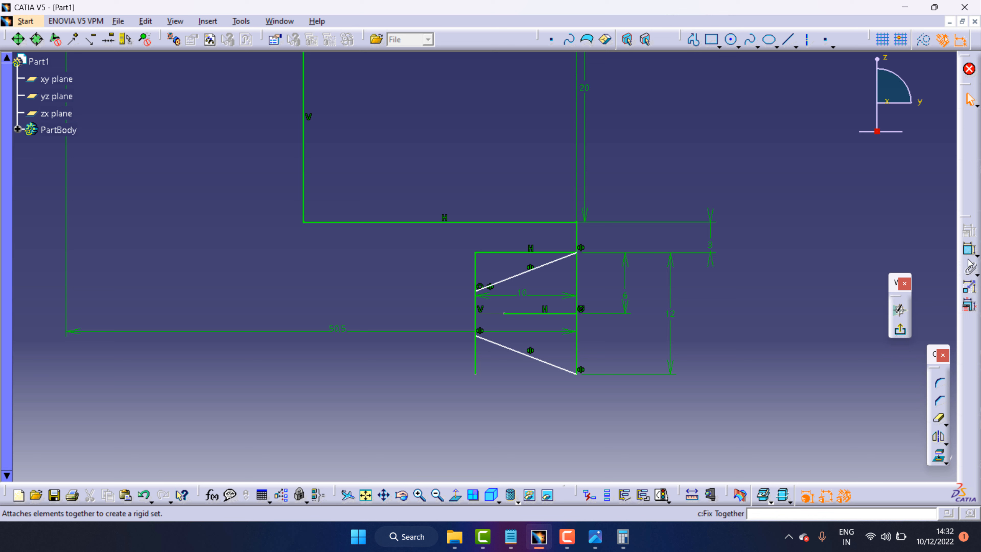
Dimension the angle between the two slanted groove flanks and set it to 40°.
left_click(968, 249)
left_click(539, 271)
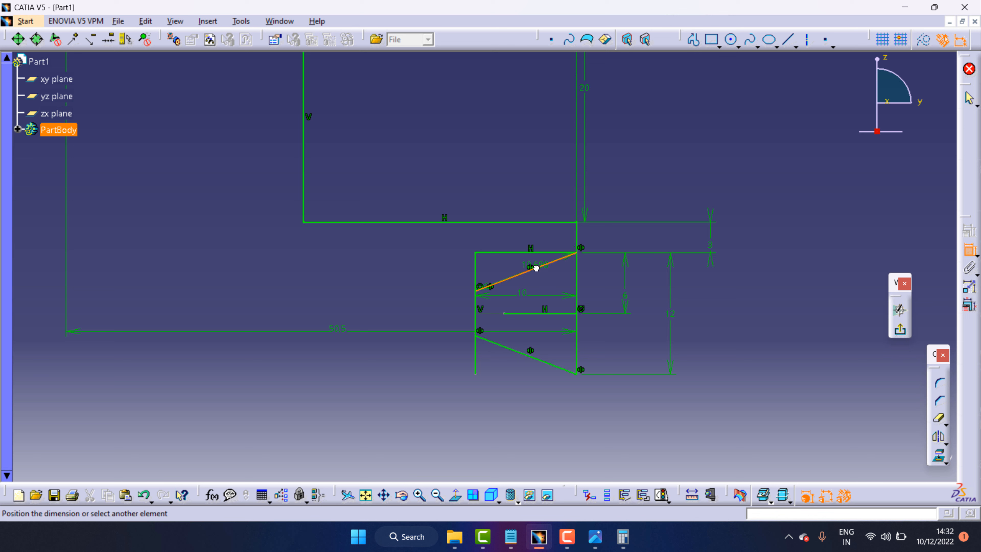
left_click(548, 365)
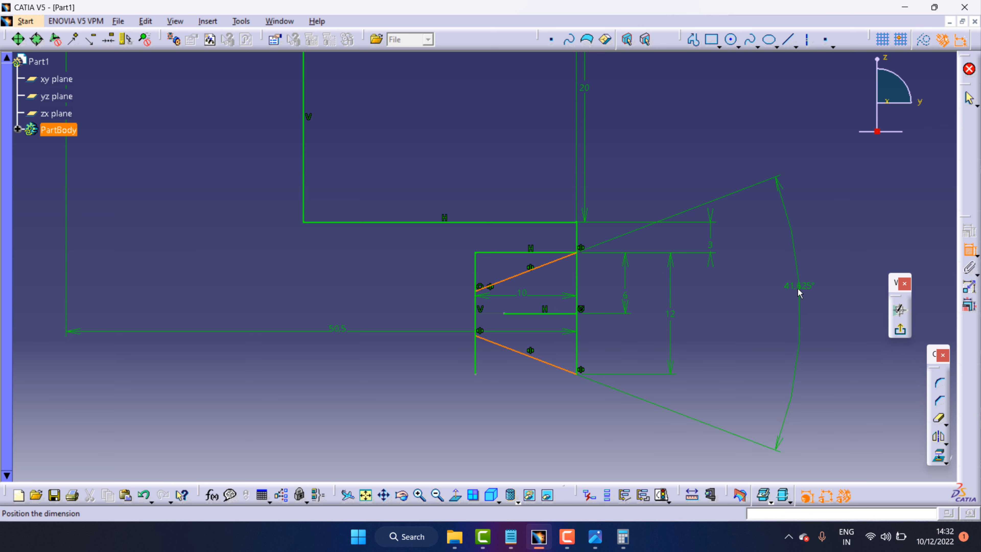
double_click(799, 286)
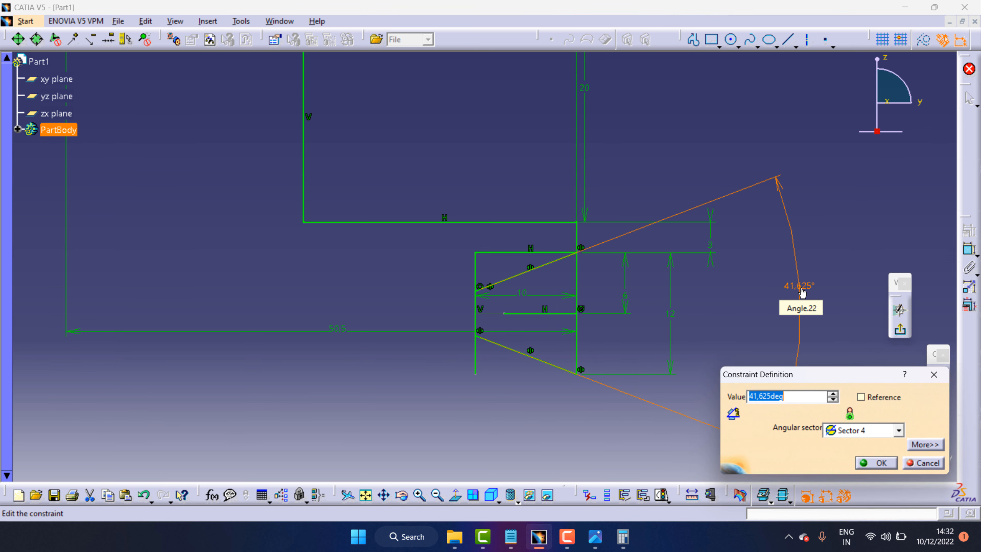
type("40")
left_click(877, 463)
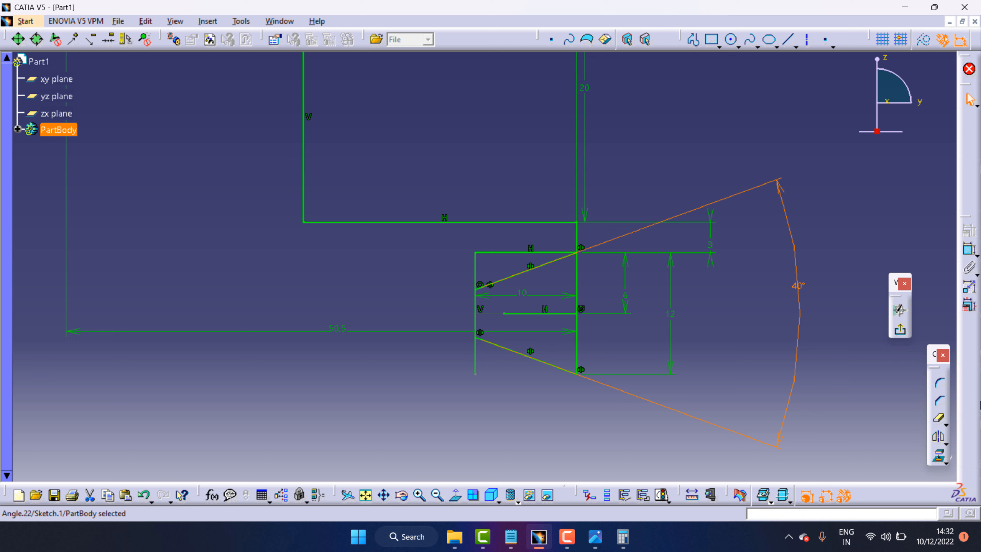
Cut the three helper lines from the sketch: the 12 mm vertical, the short horizontal symmetry line and the 10 mm horizontal.
right_click(582, 304)
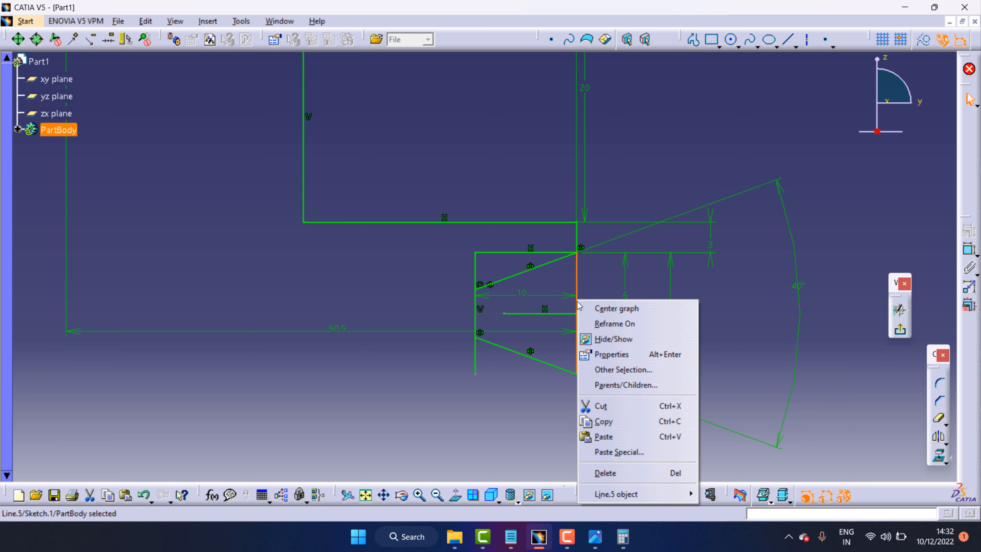
left_click(597, 403)
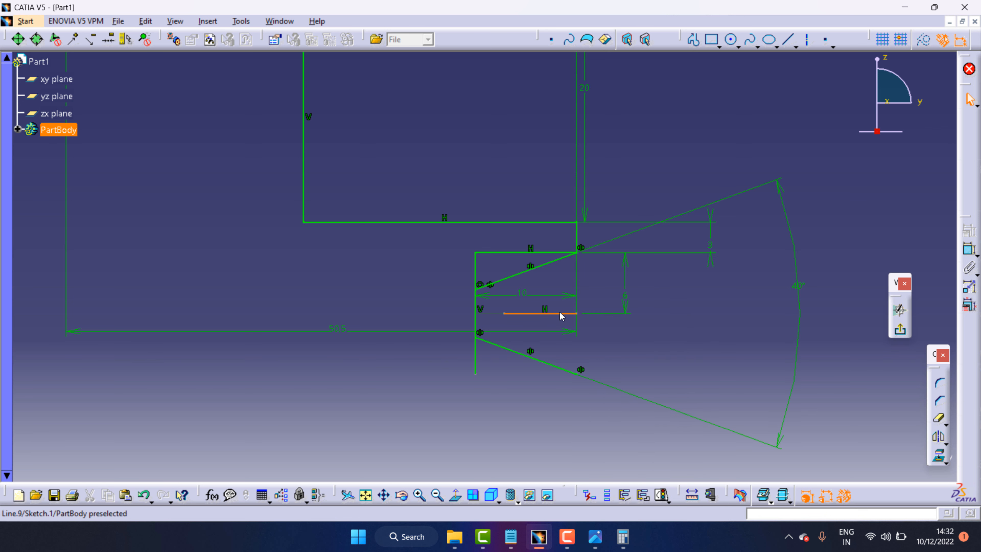
right_click(560, 313)
left_click(592, 419)
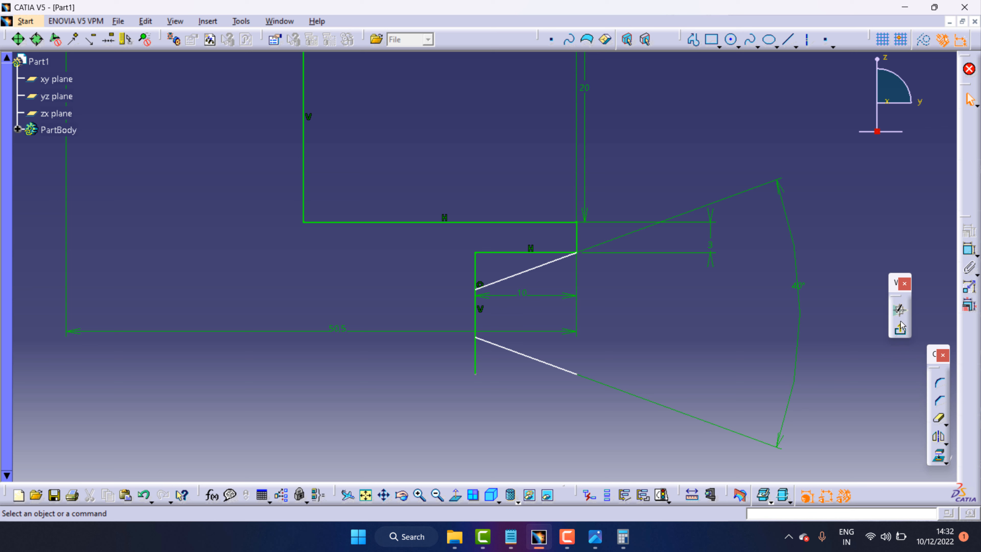
right_click(532, 253)
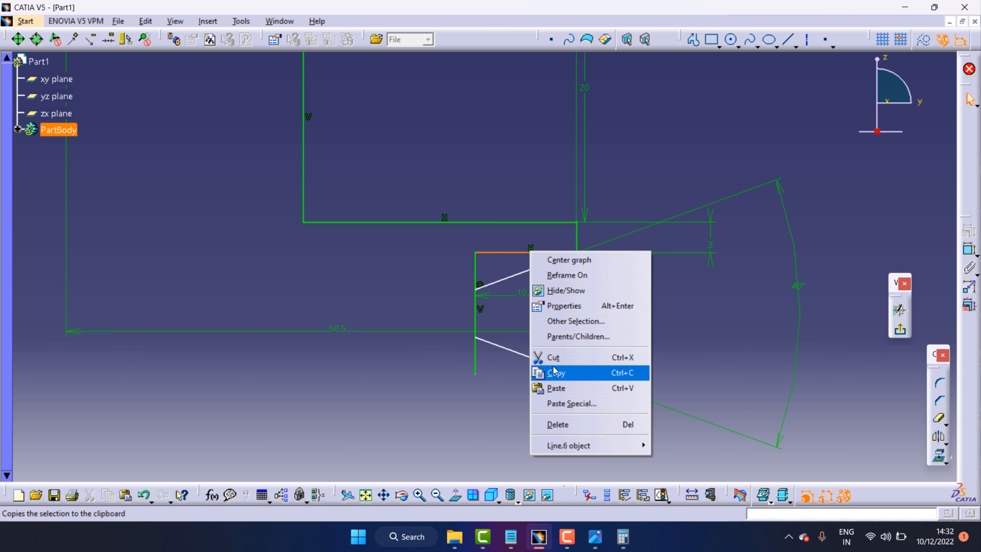
left_click(553, 357)
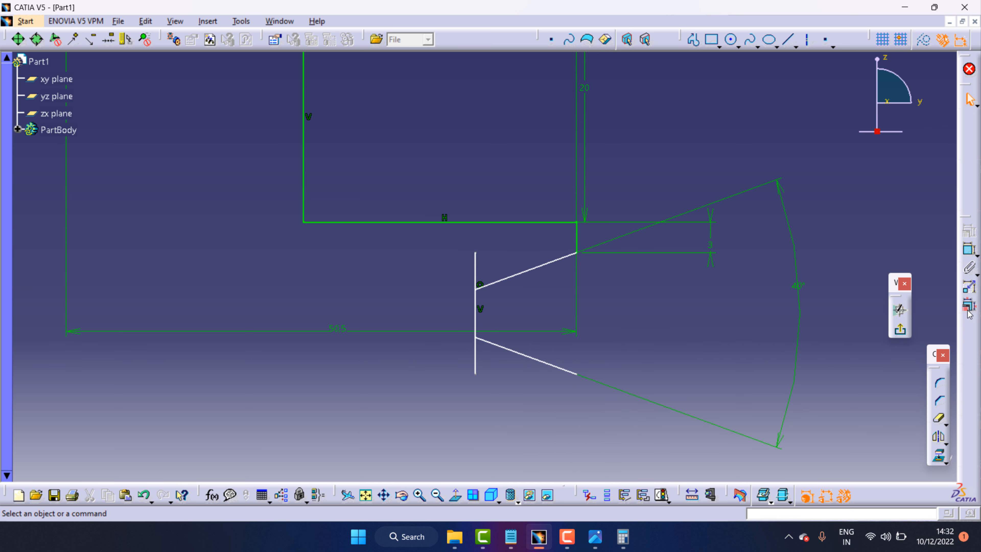
Quick-trim the two ends of the inner vertical line that extend beyond the slanted groove flanks.
left_click(938, 417)
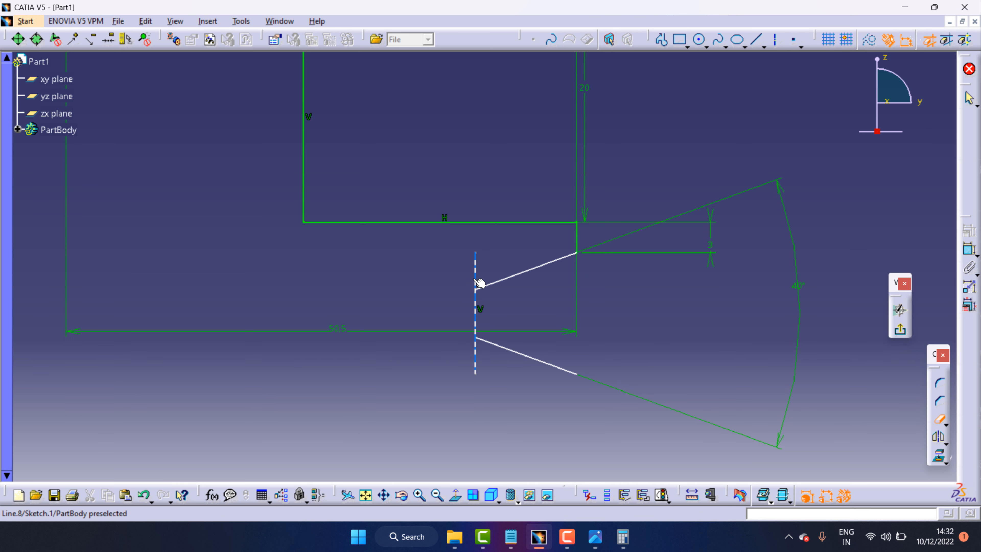
left_click(479, 283)
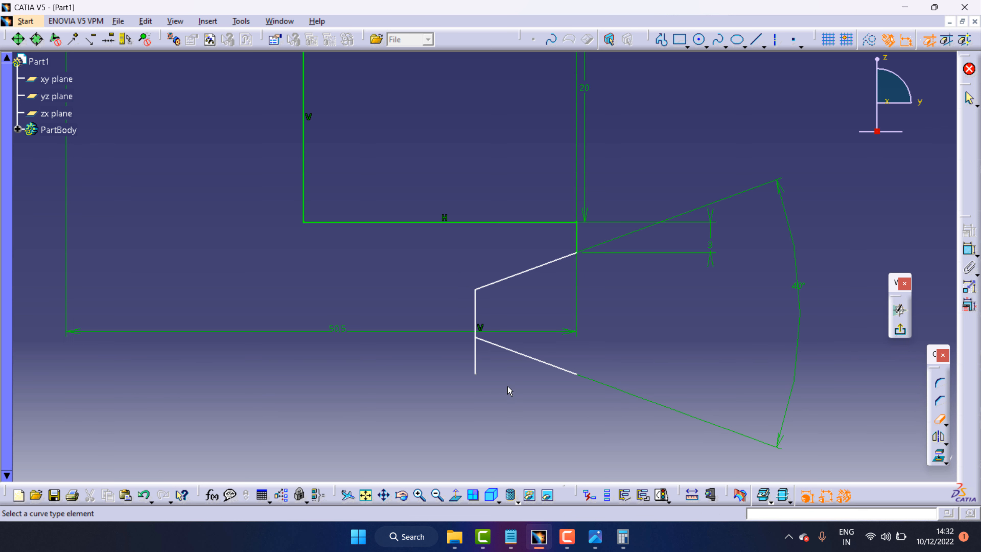
left_click(478, 361)
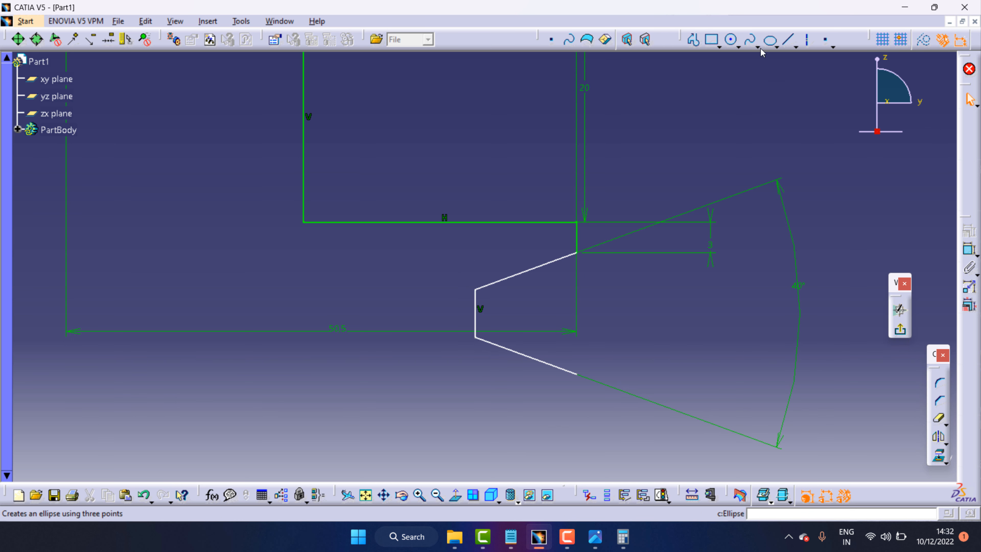
left_click(692, 39)
left_click(577, 373)
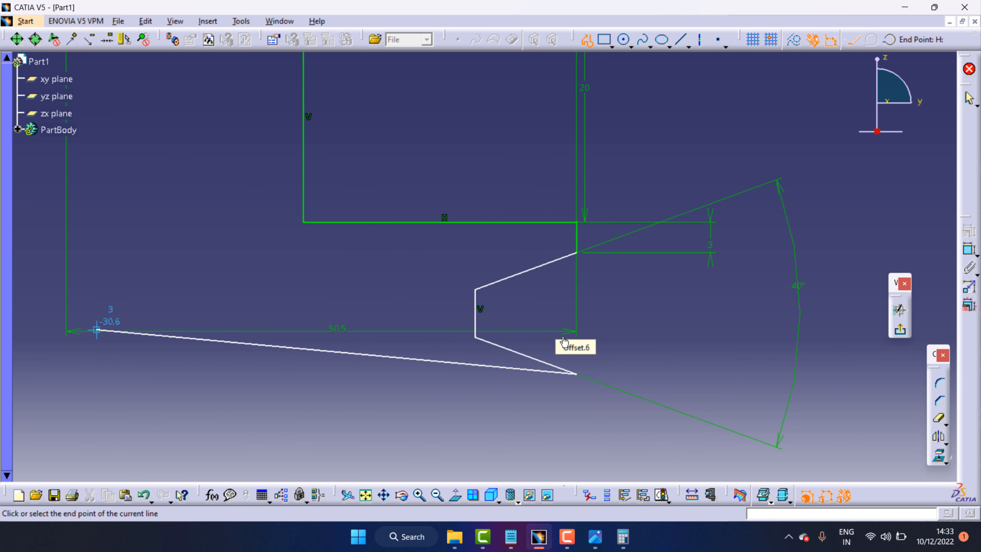
key("Escape")
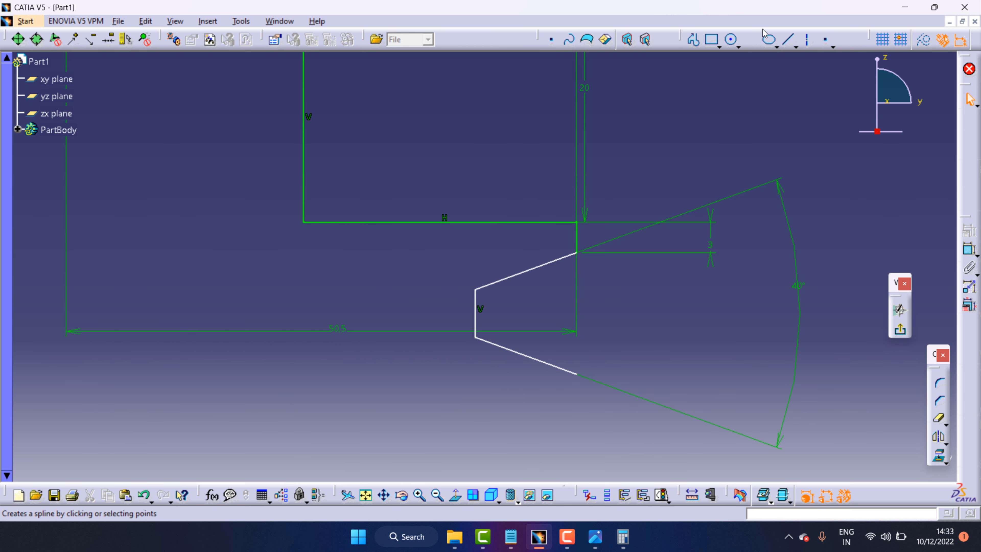
Draw a vertical line about 6 mm long down from the lower groove flank's outer end, continuing horizontally to the vertical axis.
left_click(787, 39)
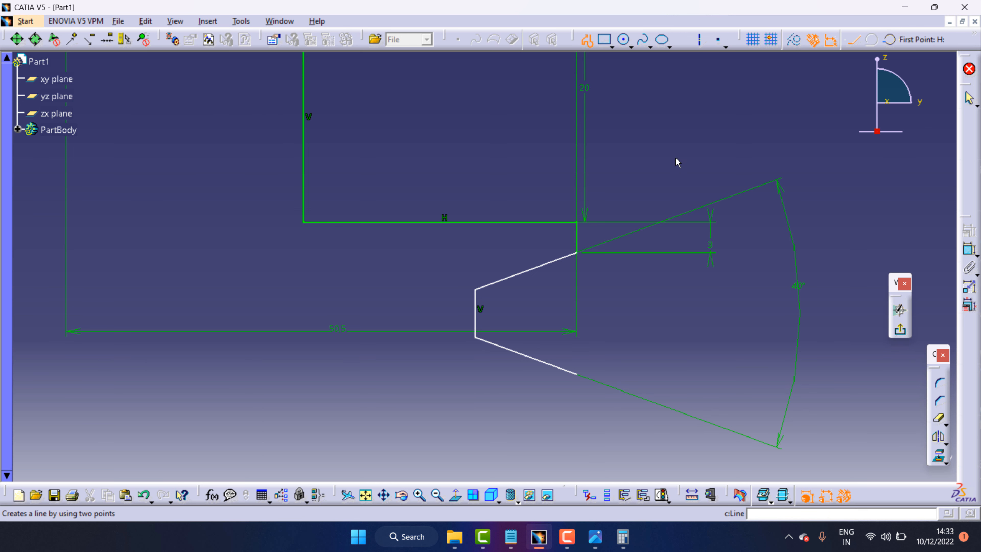
left_click(579, 375)
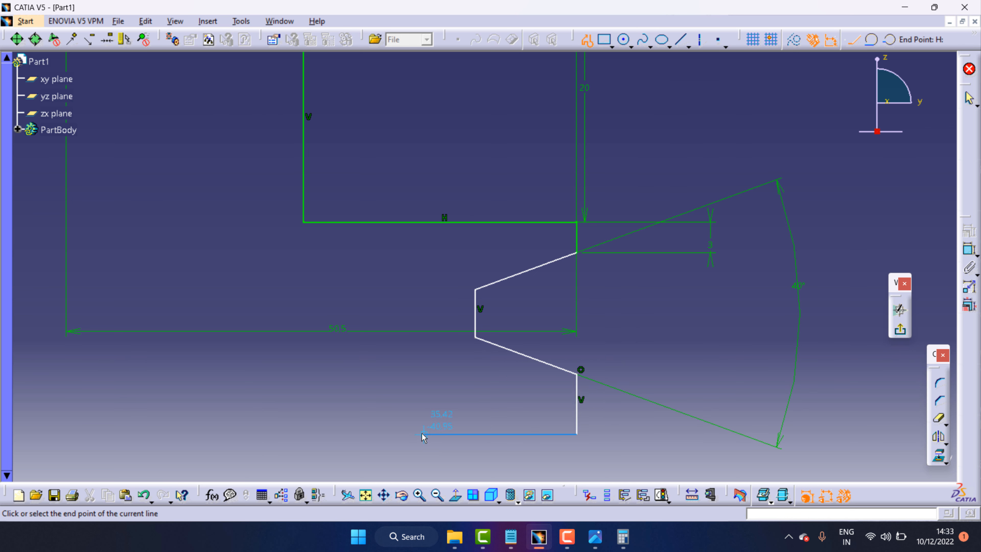
left_click(304, 479)
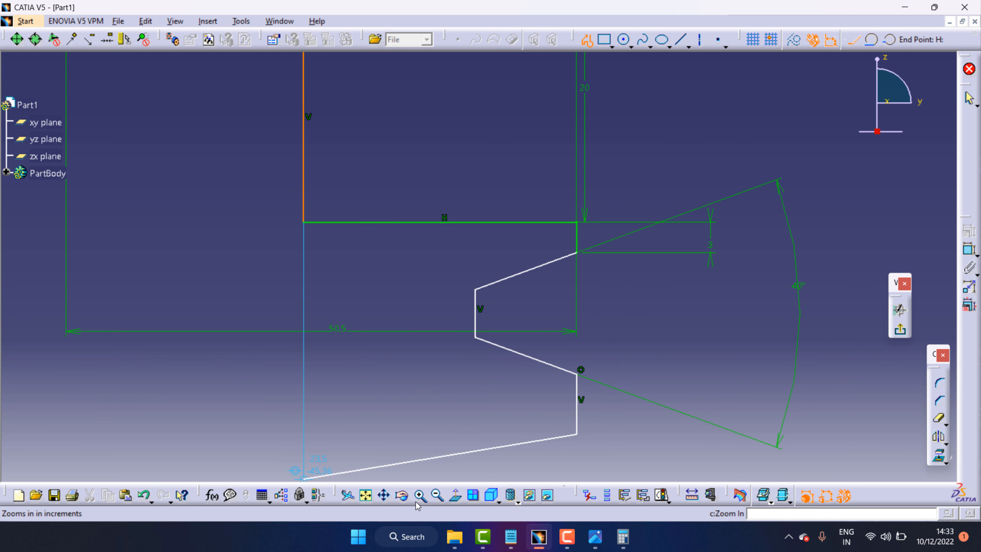
left_click(365, 495)
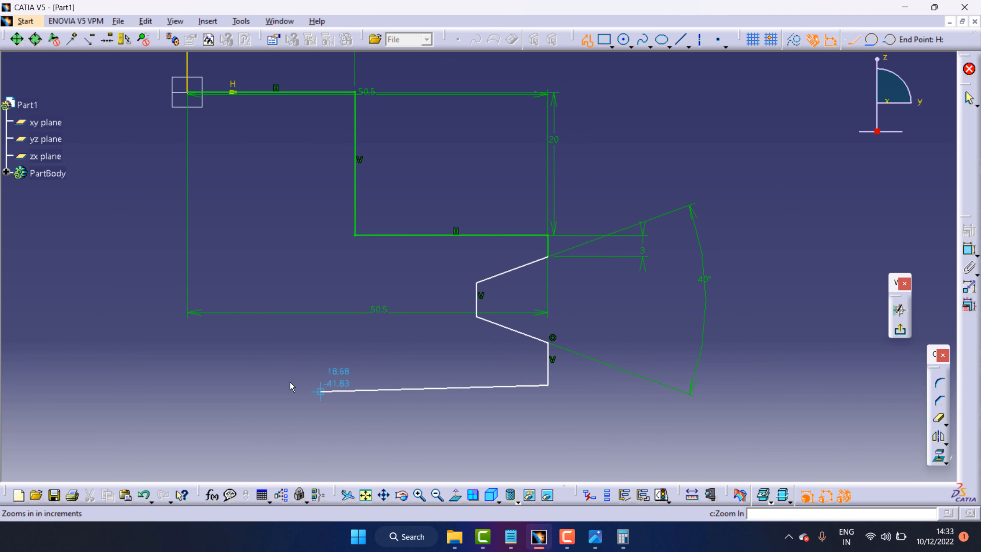
key("ctrl+z")
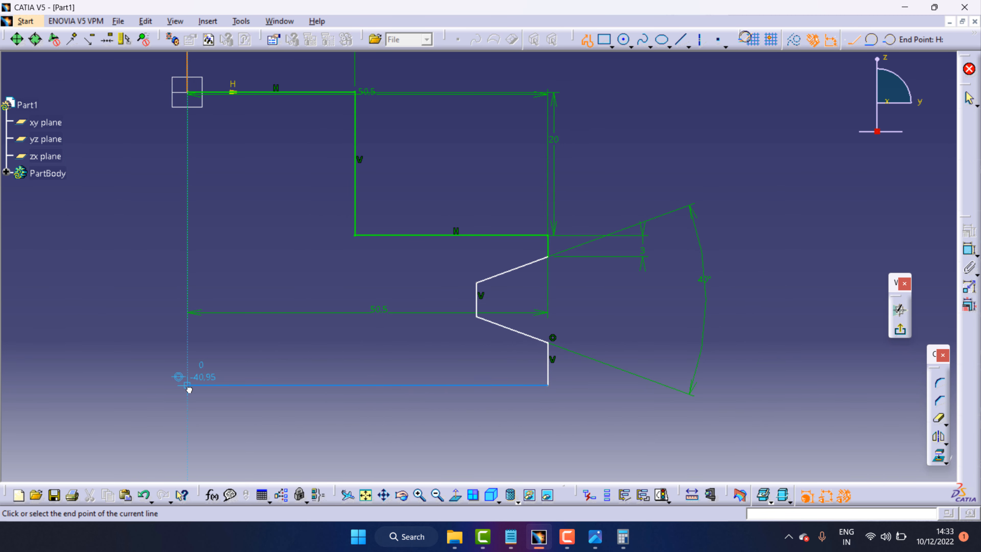
left_click(188, 389)
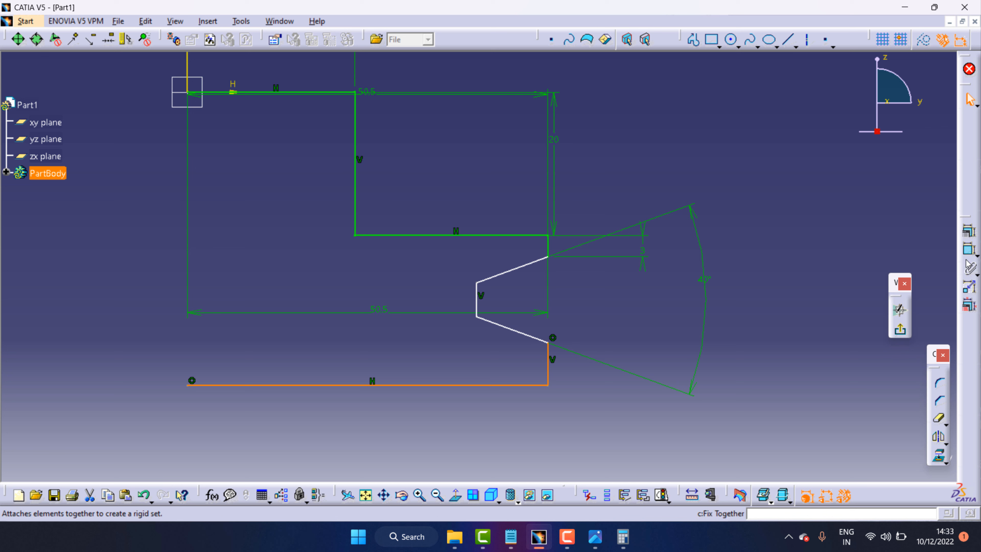
Dimension the length of the short vertical line below the V-groove.
left_click(968, 249)
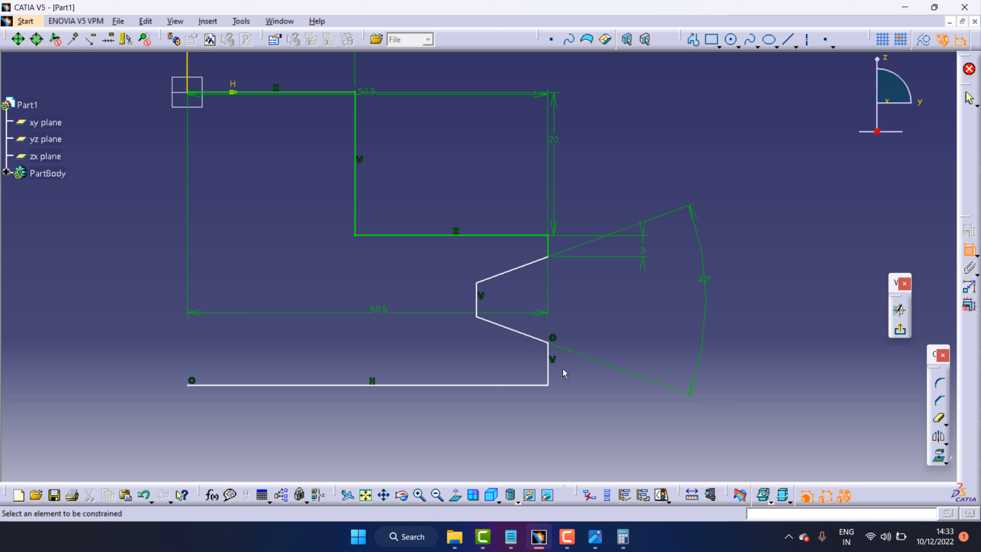
left_click(550, 366)
double_click(598, 359)
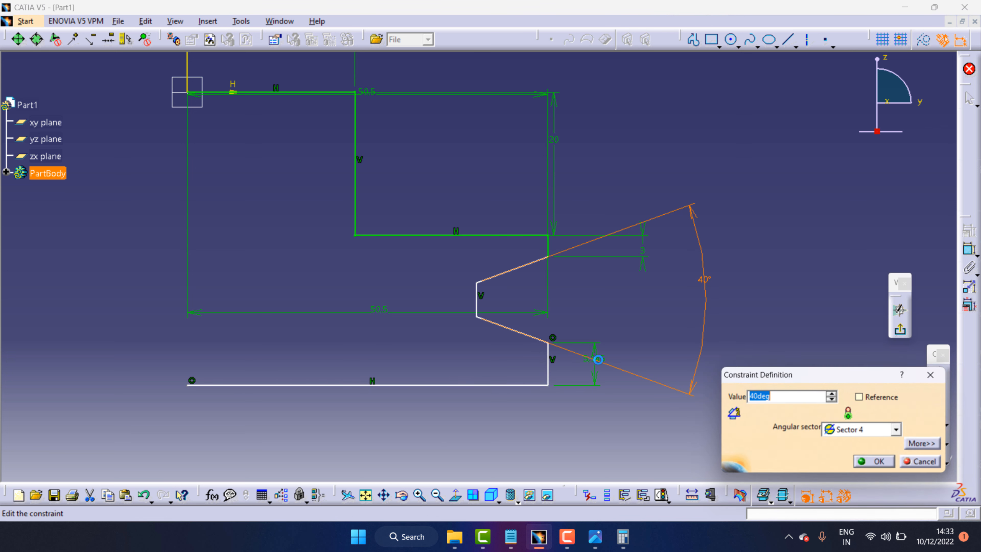
type("3")
left_click(875, 463)
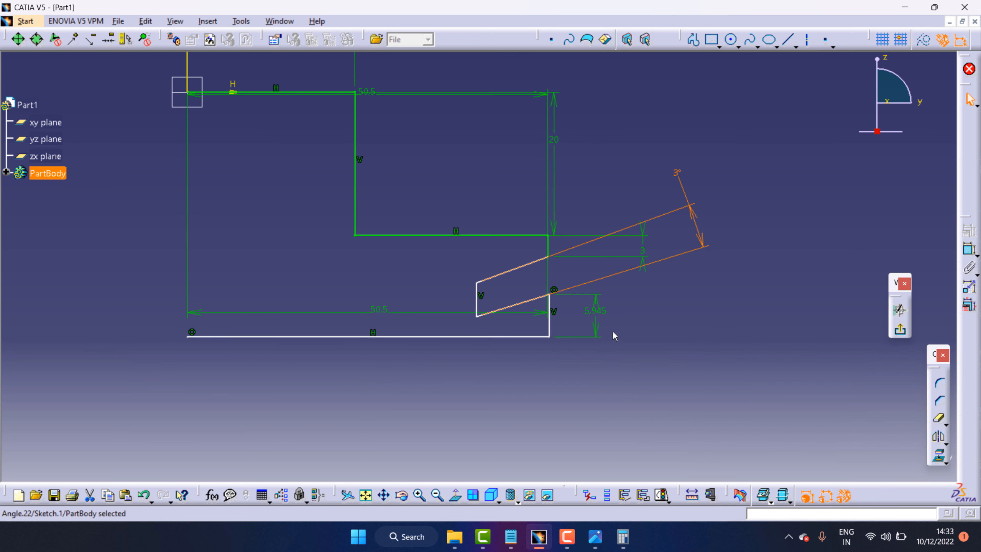
key("ctrl+z")
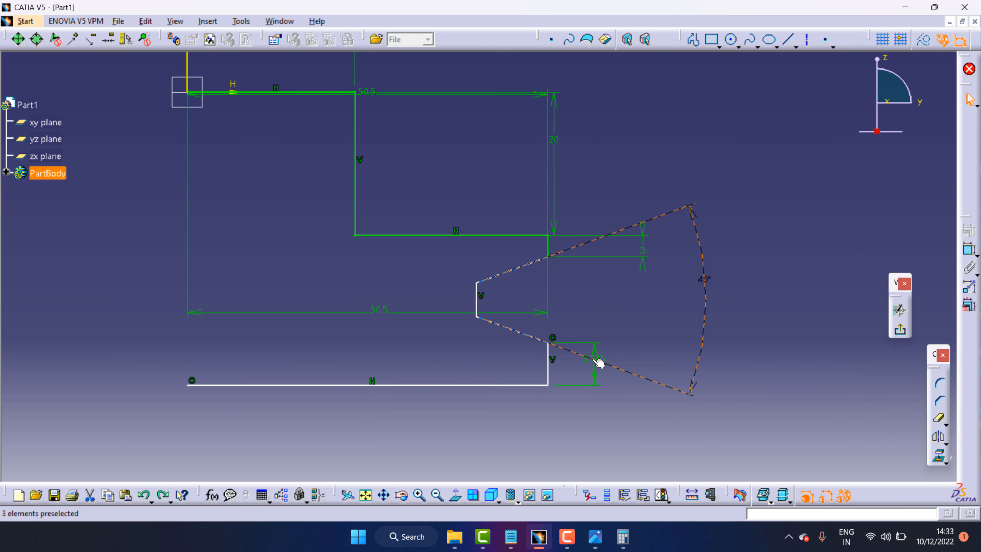
double_click(598, 362)
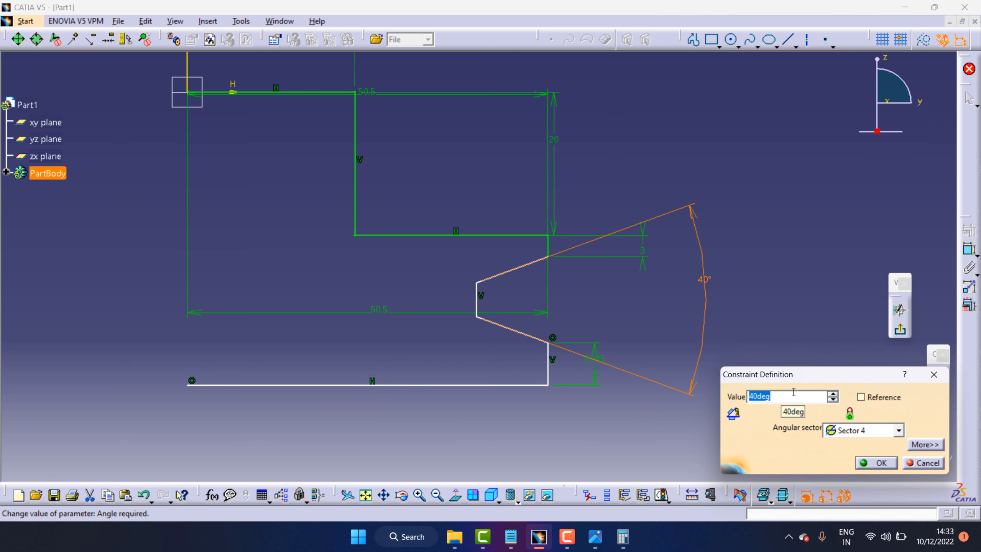
left_click(922, 463)
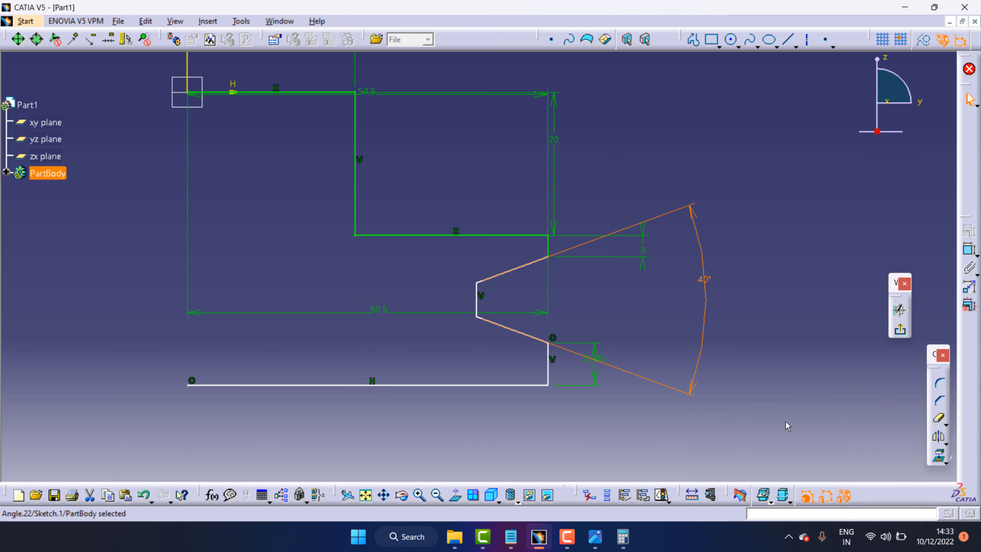
Set the length of the short vertical line below the groove to 3 mm.
double_click(591, 363)
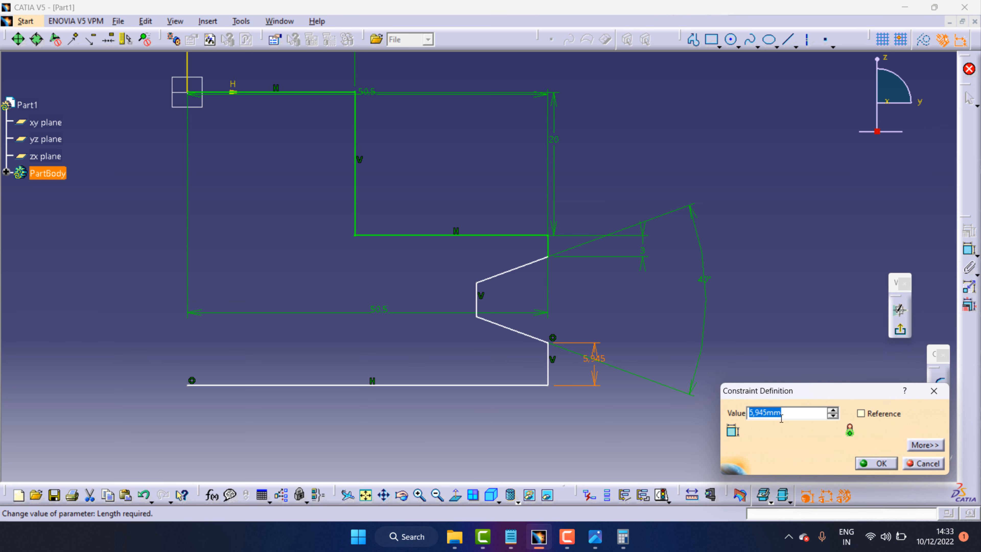
type("3")
left_click(875, 464)
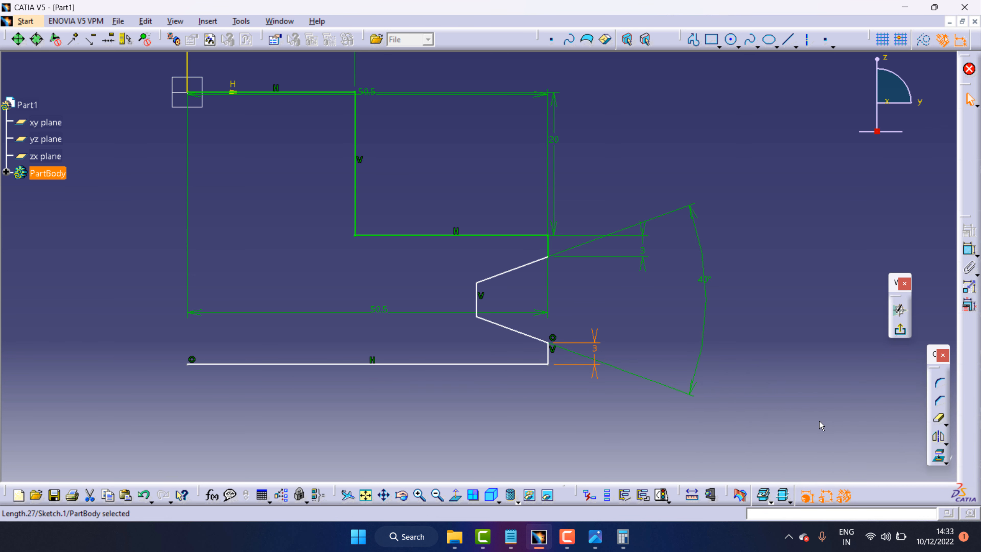
Draw a vertical line about 7.2 mm inside the hub's outer line, from the top edge past the bottom edge, and quick-trim its overhang.
left_click(787, 39)
left_click(294, 92)
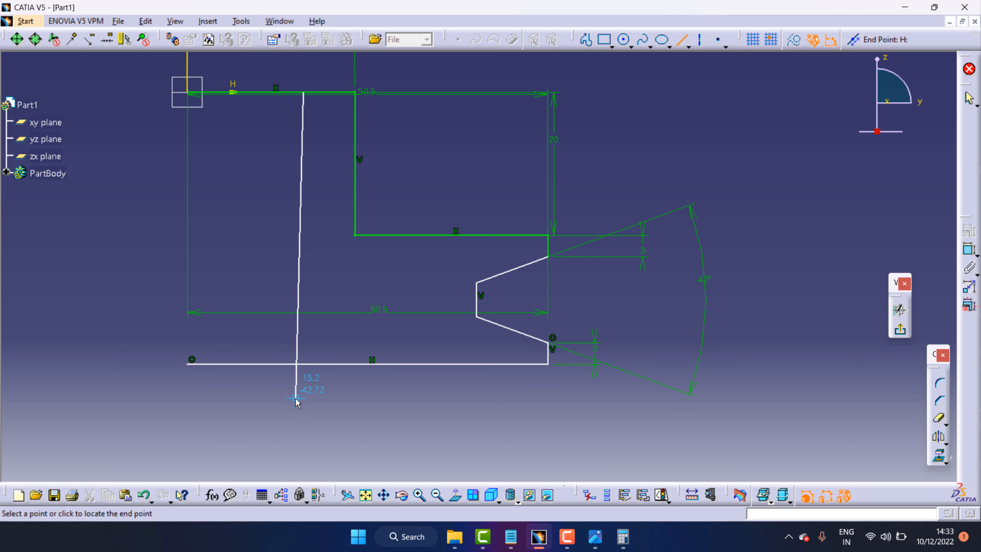
left_click(303, 424)
left_click(335, 243)
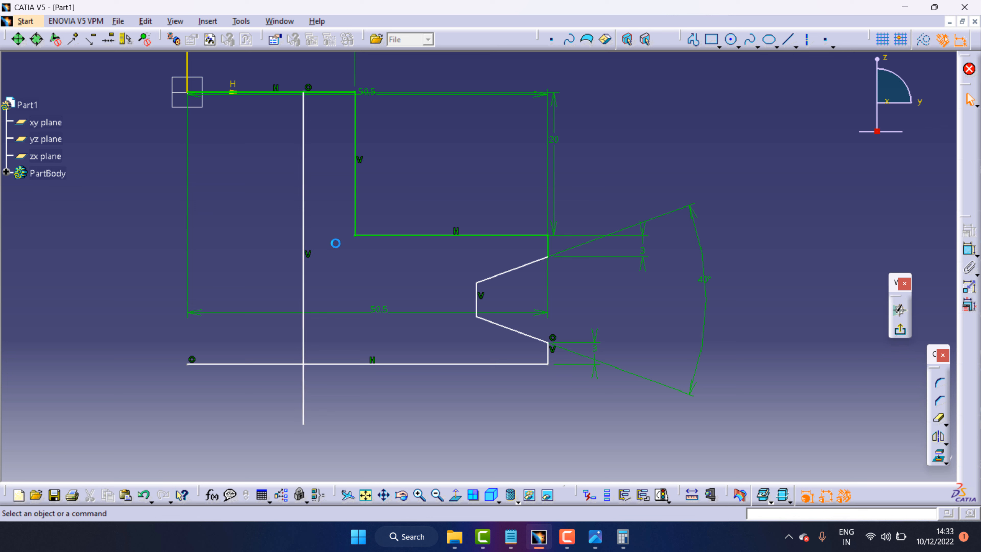
left_click(939, 418)
left_click(304, 390)
left_click(969, 251)
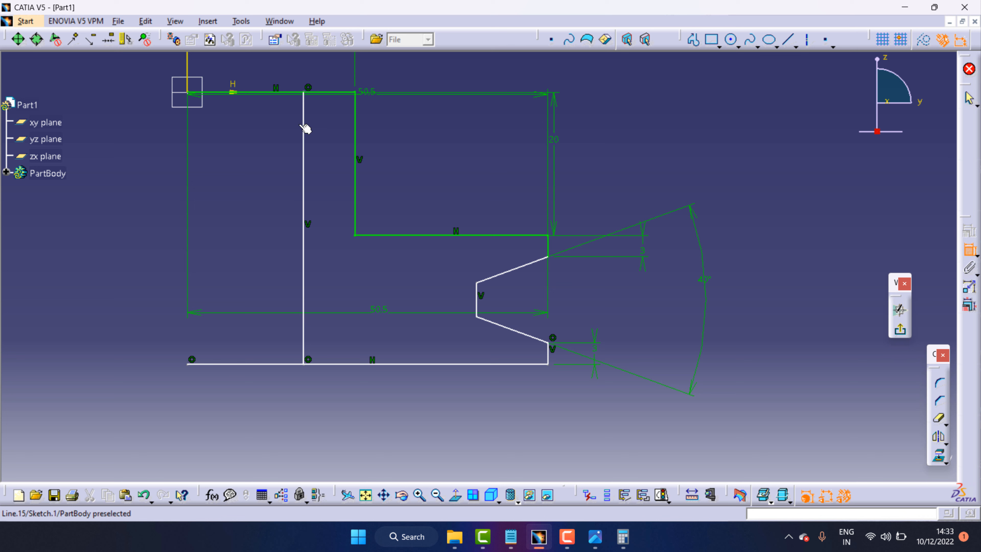
left_click(308, 128)
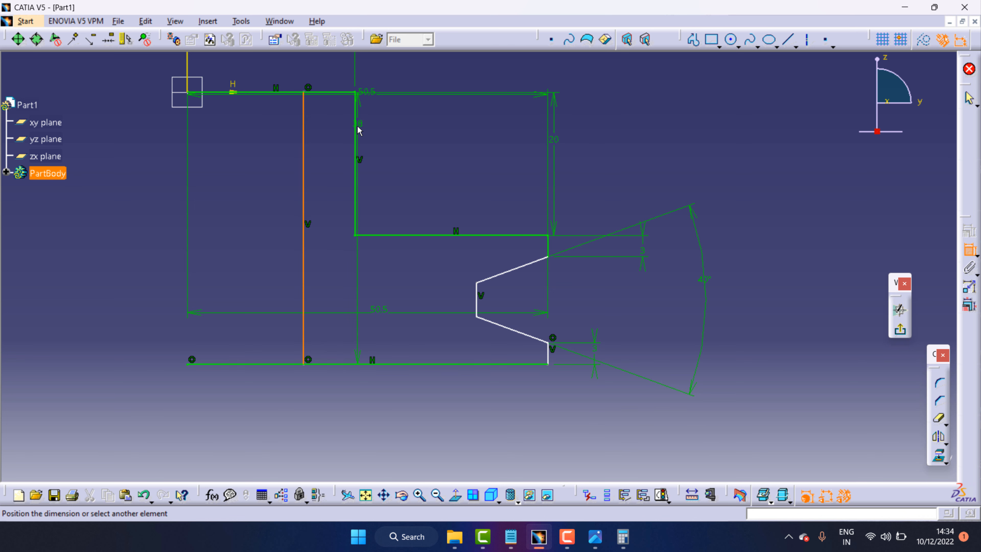
left_click(359, 127)
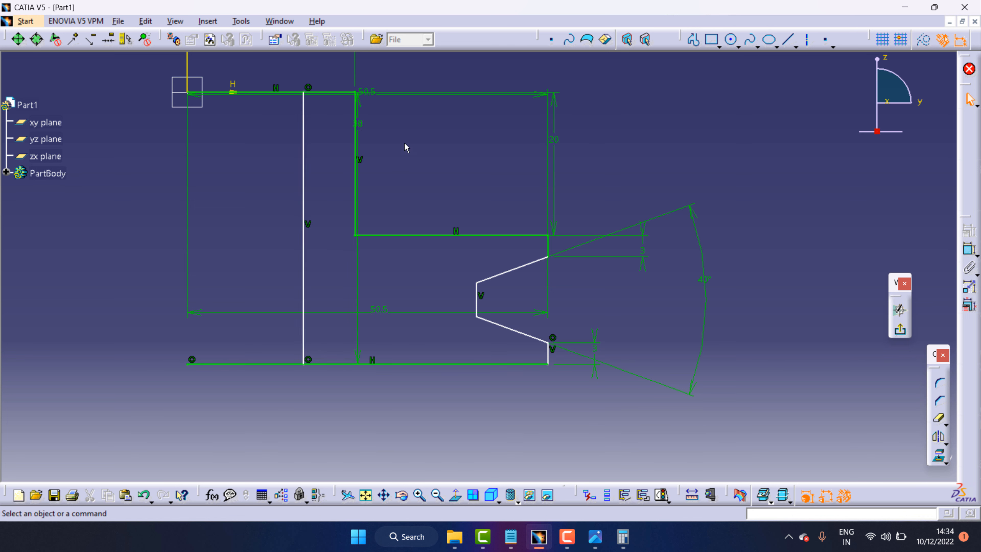
key("ctrl+z")
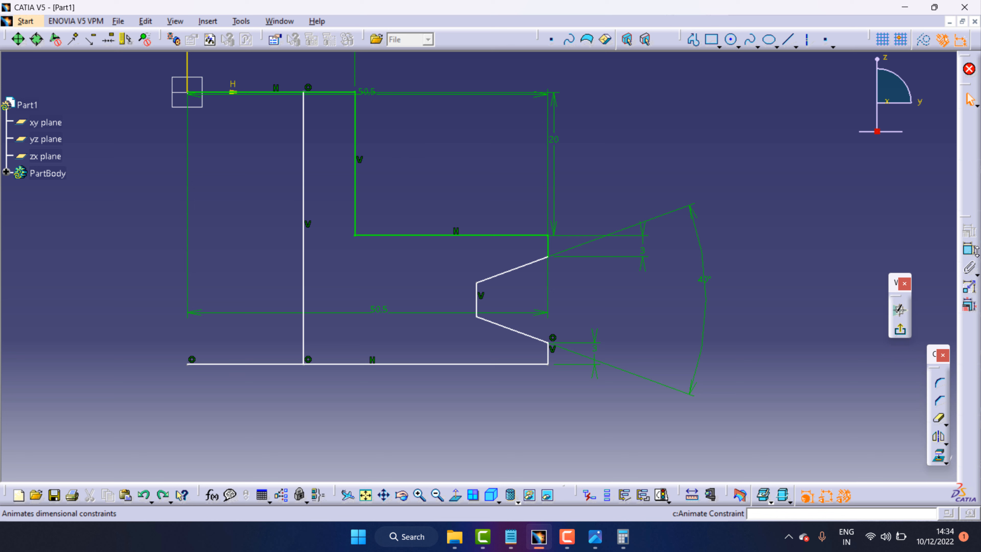
Dimension the distance between the new vertical bore line and the hub's outer vertical line, and set it to 10 mm.
left_click(969, 250)
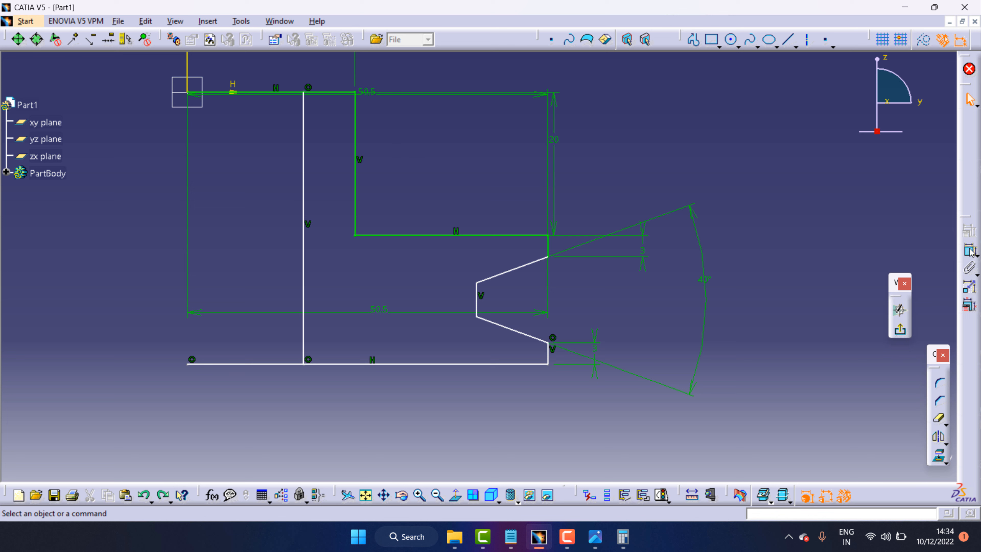
left_click(307, 153)
left_click(355, 143)
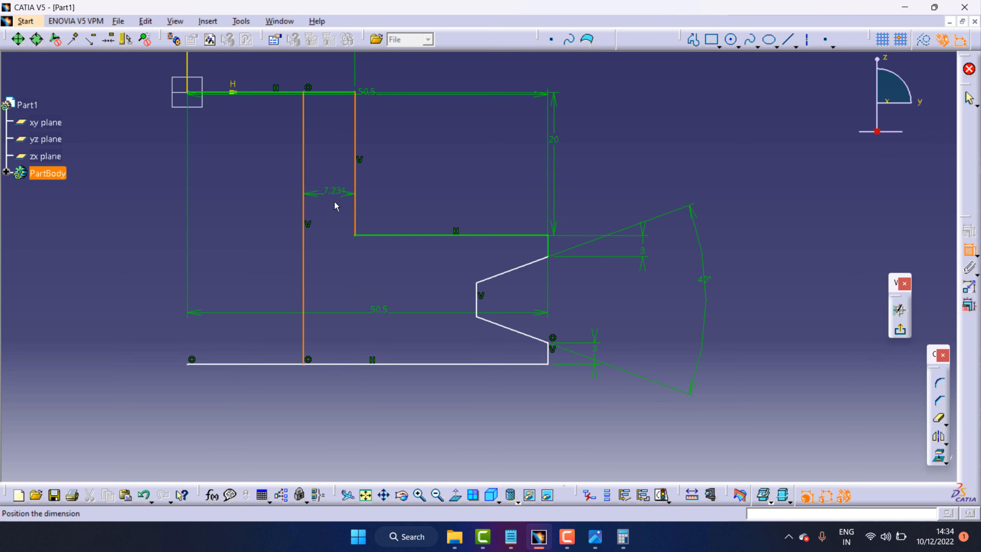
left_click(339, 199)
double_click(343, 206)
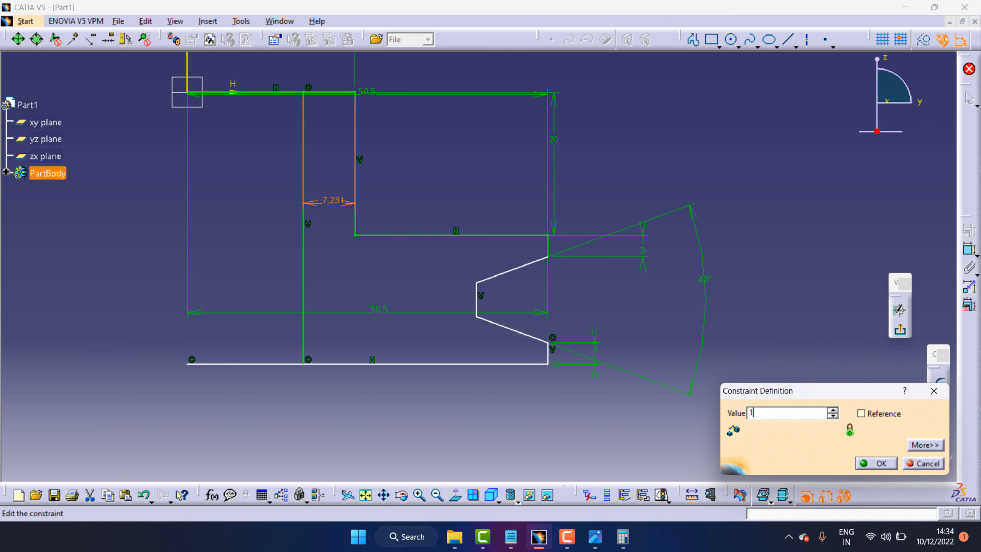
left_click(879, 463)
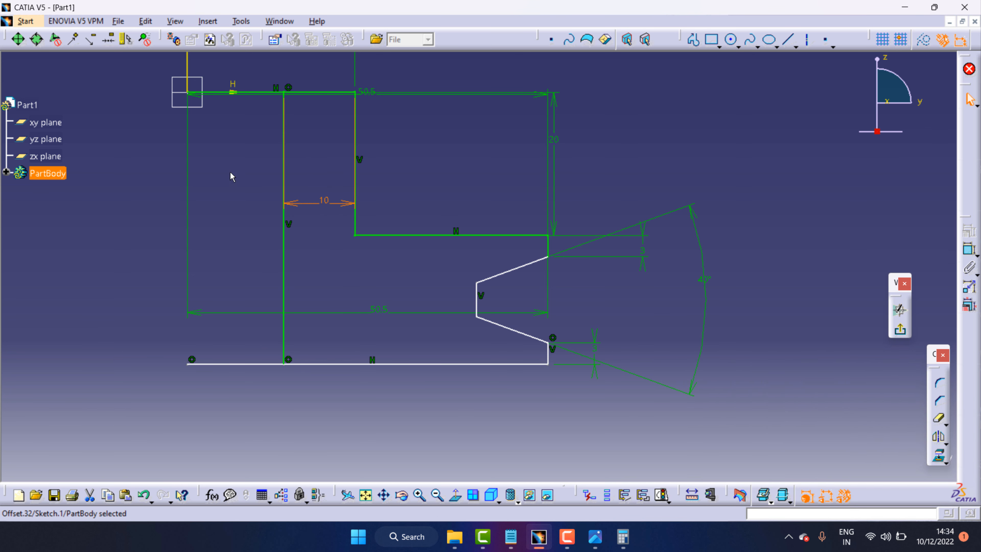
Quick-trim the top and bottom horizontal lines between the axis and the bore line, converting the top line's length constraint into a distance.
left_click(939, 418)
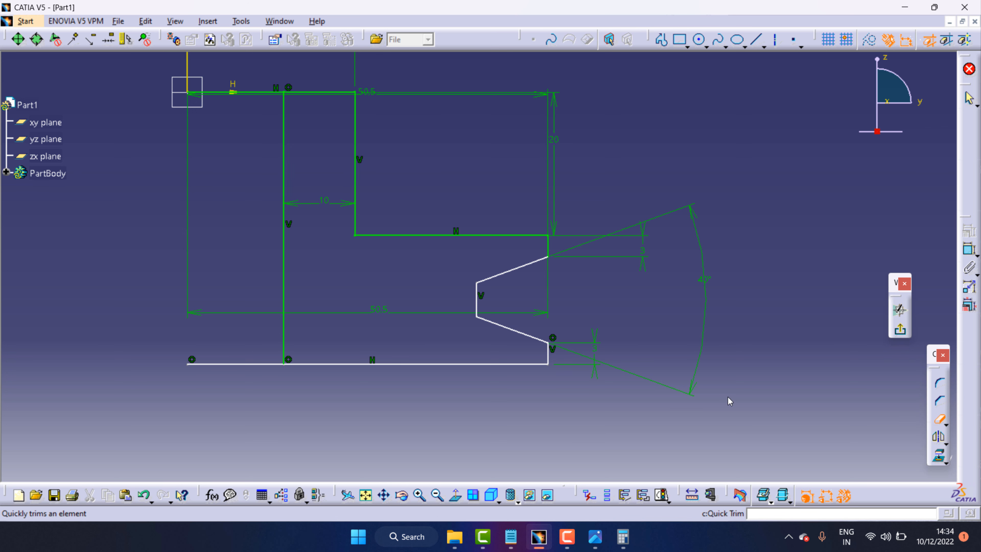
left_click(259, 94)
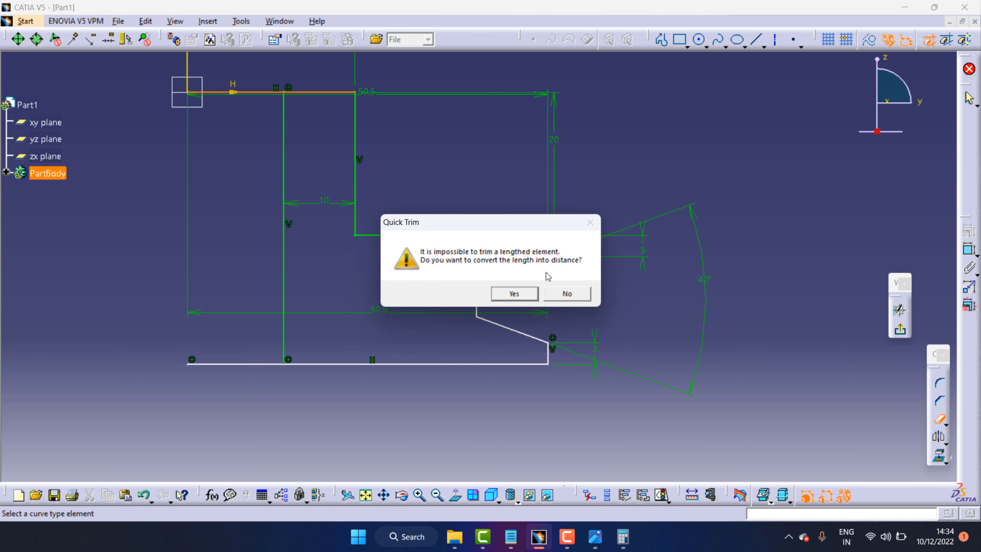
left_click(514, 293)
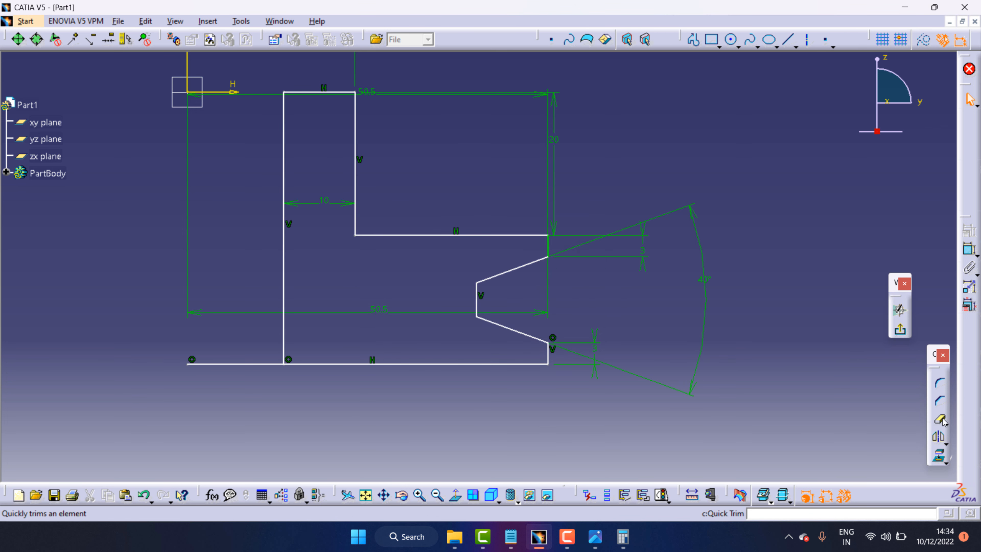
left_click(249, 364)
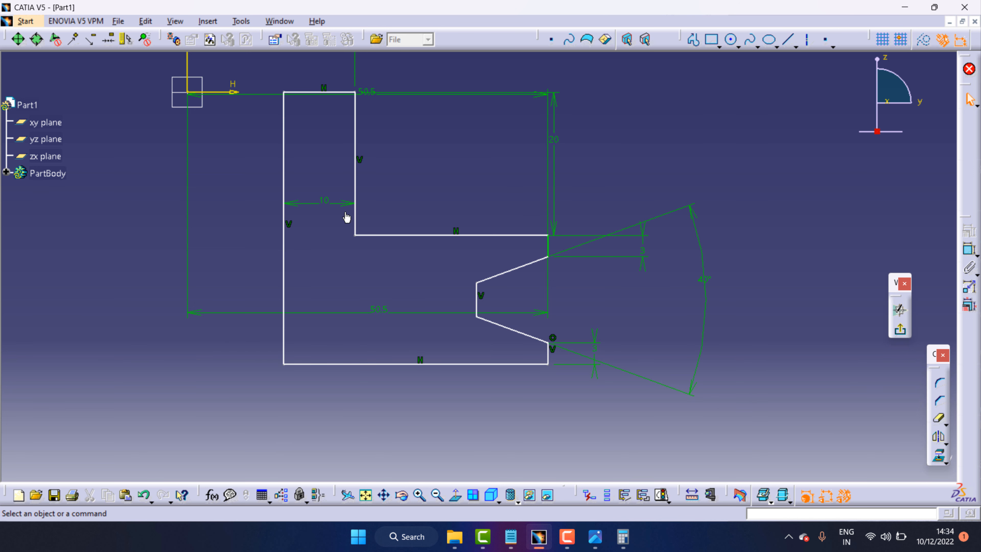
Exit the sketch of the closed pulley half-profile.
left_click(389, 494)
mouse_move(379, 213)
left_mouse_down()
mouse_move(548, 282)
mouse_move(556, 274)
left_mouse_up()
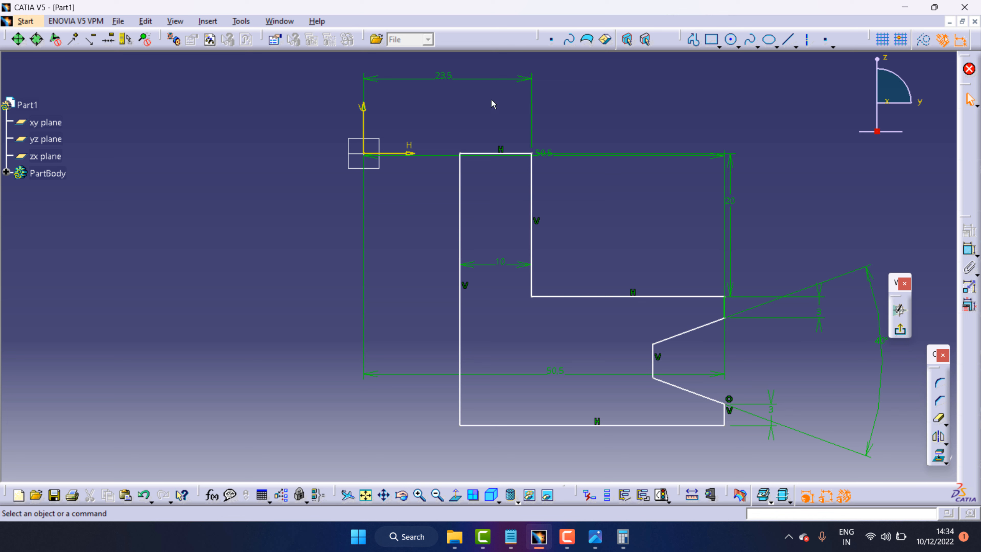
left_click(899, 331)
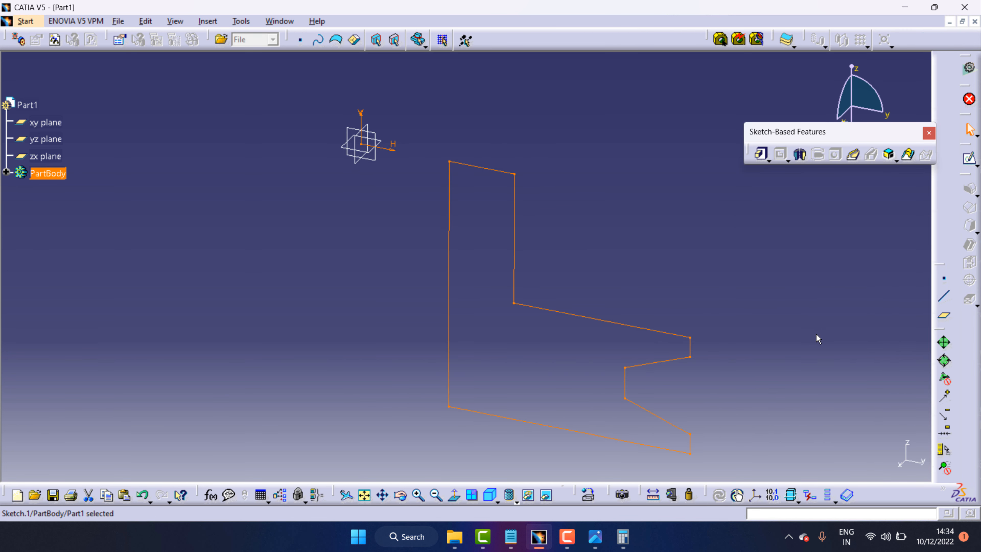
left_click(801, 155)
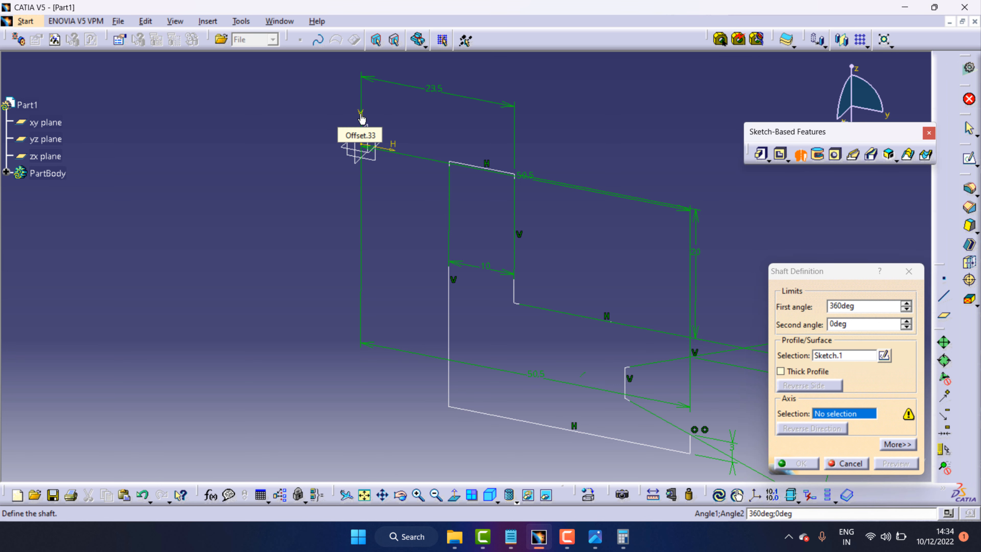
left_click(449, 309)
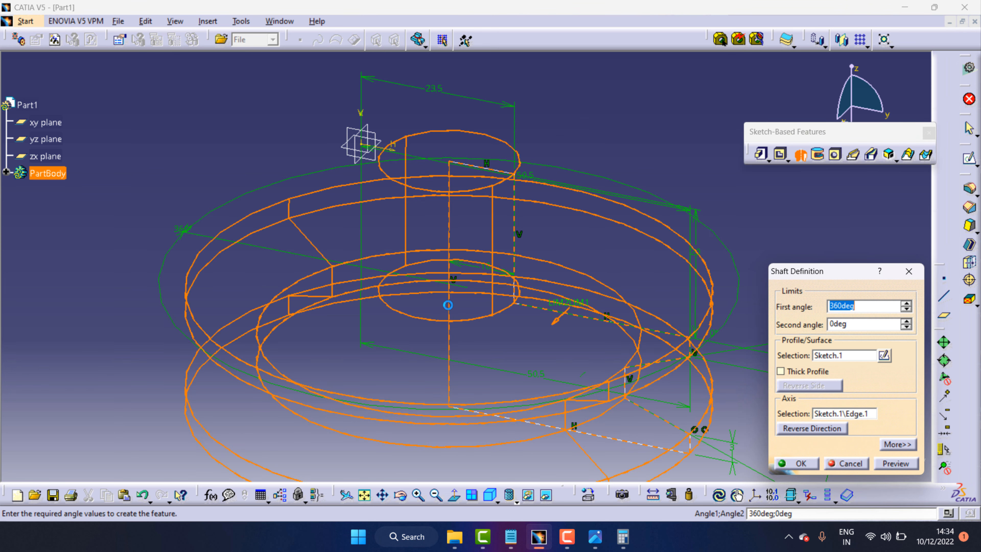
left_click(846, 463)
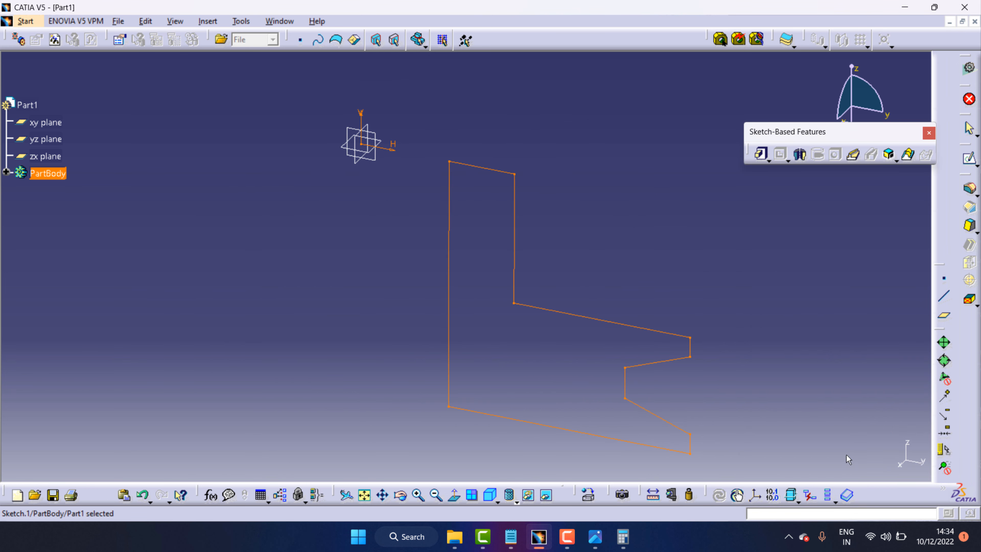
Revolve the half-profile 360° about the sketch's vertical axis with the Shaft feature.
left_click(798, 156)
left_click(401, 495)
mouse_move(434, 447)
left_mouse_down()
mouse_move(447, 333)
mouse_move(437, 325)
mouse_move(411, 446)
mouse_move(411, 407)
mouse_move(416, 422)
left_mouse_up()
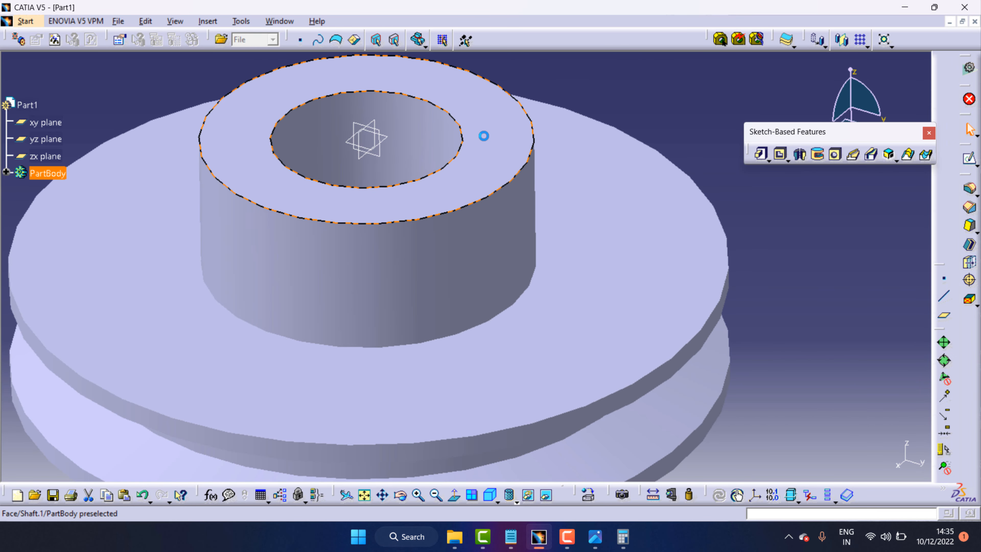
Start a sketch on the hub's annular end face and draw an origin-centred rectangle about 8 mm wide and 33 mm tall.
left_click(498, 123)
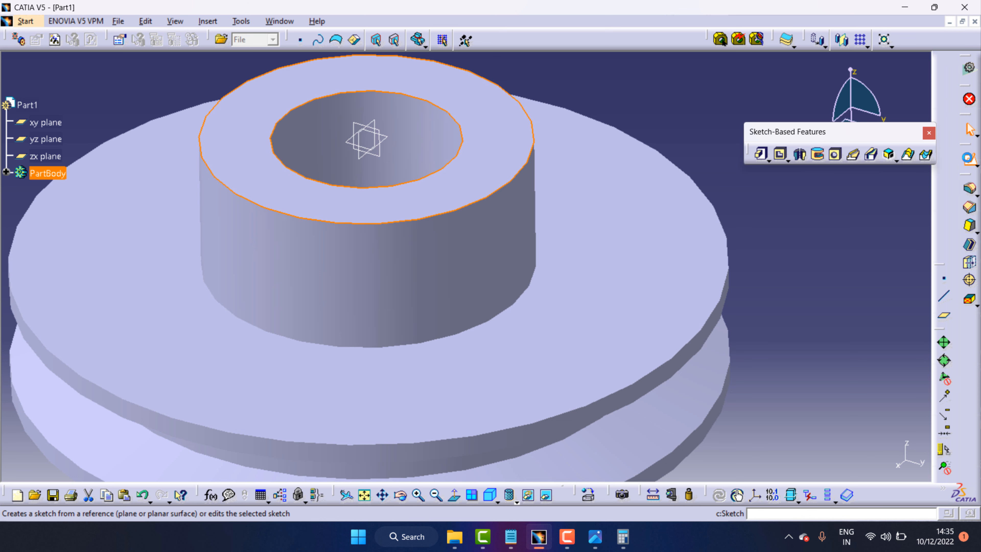
left_click(968, 158)
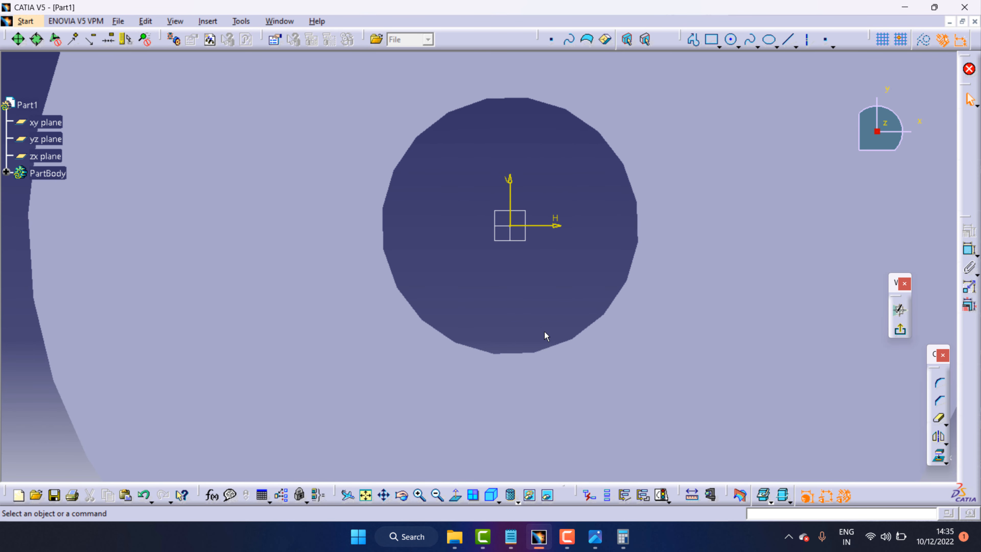
left_click(719, 46)
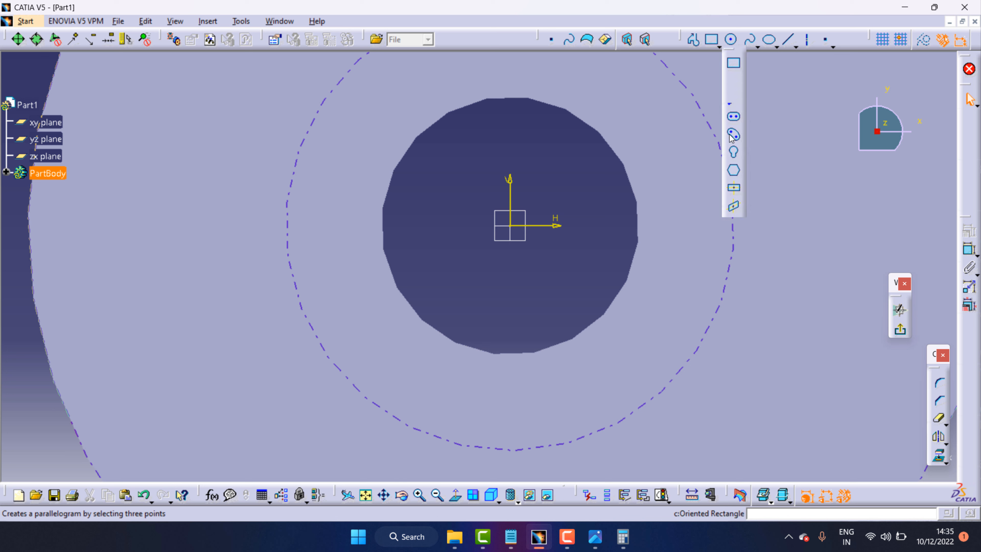
left_click(733, 188)
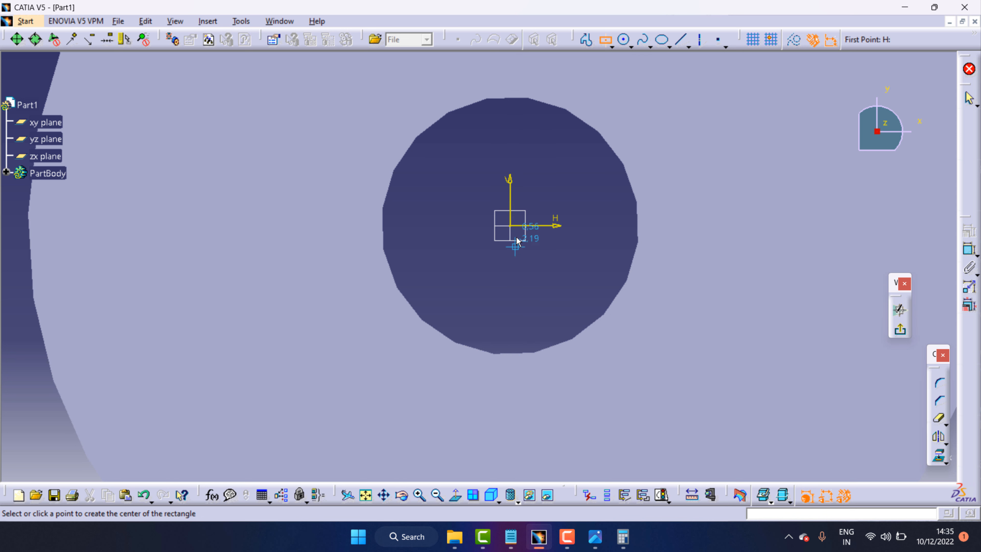
left_click(511, 225)
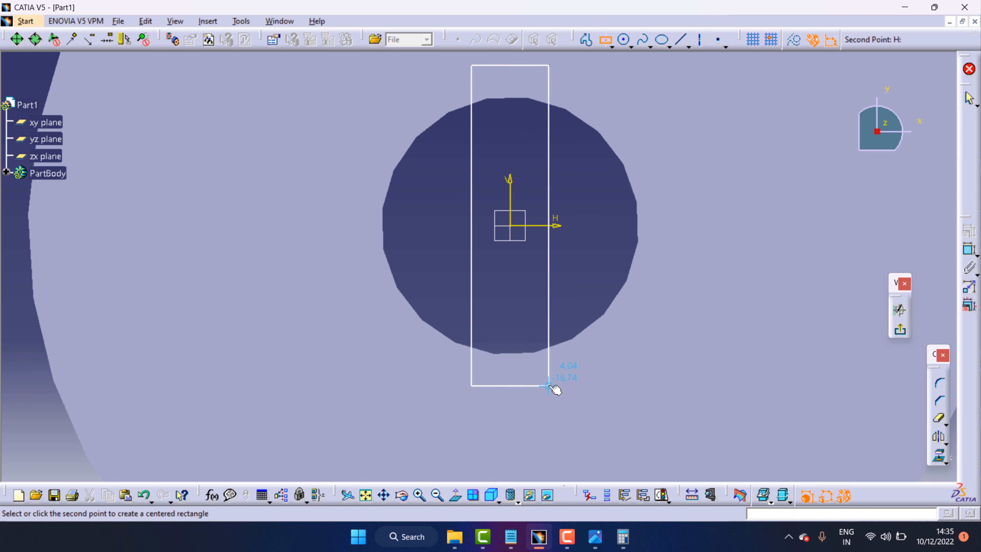
left_click(549, 385)
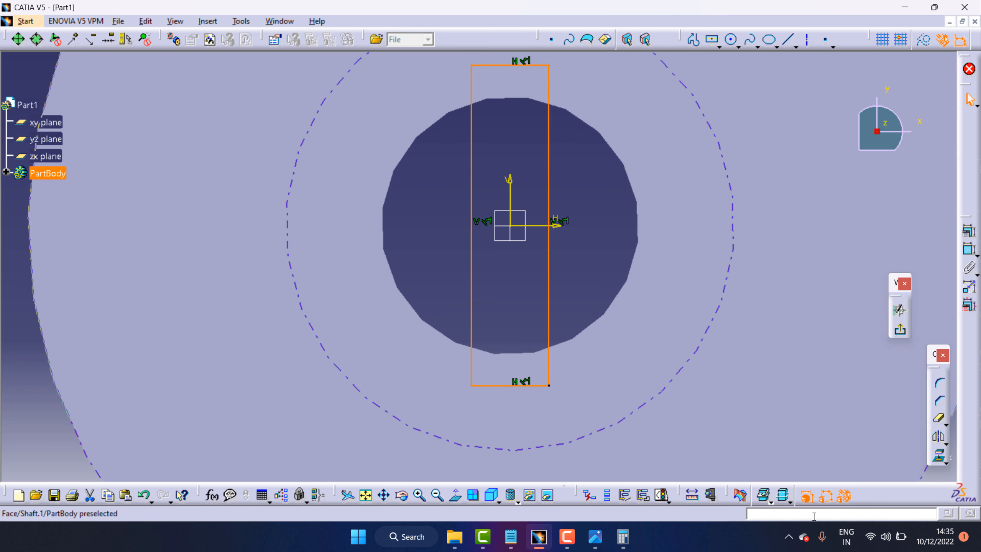
Switch to drawing 10-3.jpg and examine the keyway's width and depth dimensions in the front view, then return to CATIA.
left_click(595, 537)
scroll(824, 222, "down", 2)
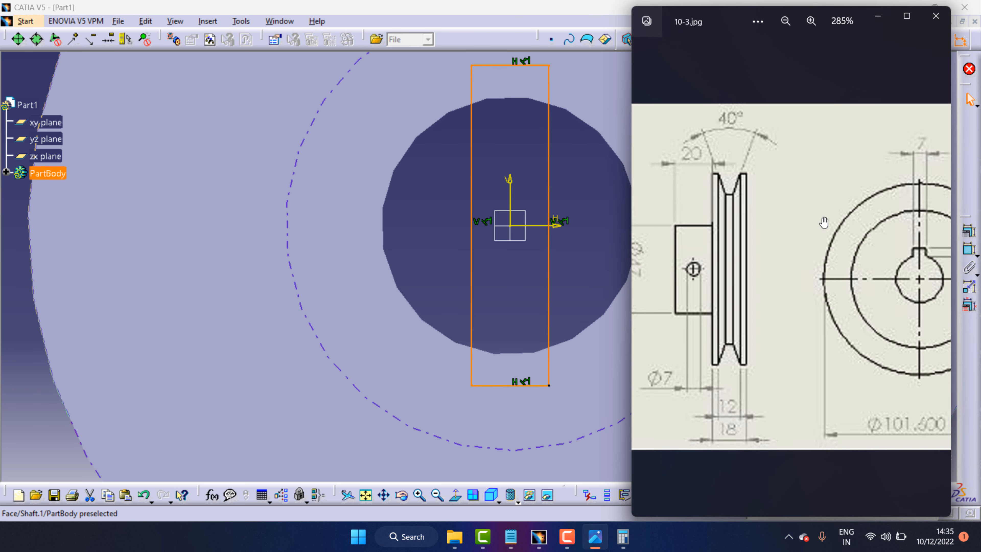
scroll(824, 222, "right", 5)
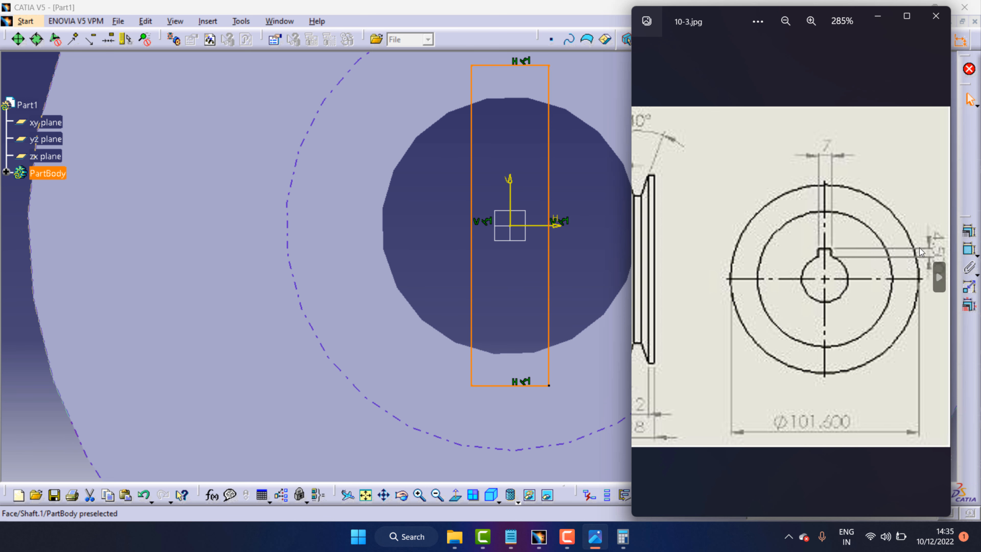
scroll(905, 243, "up", 1)
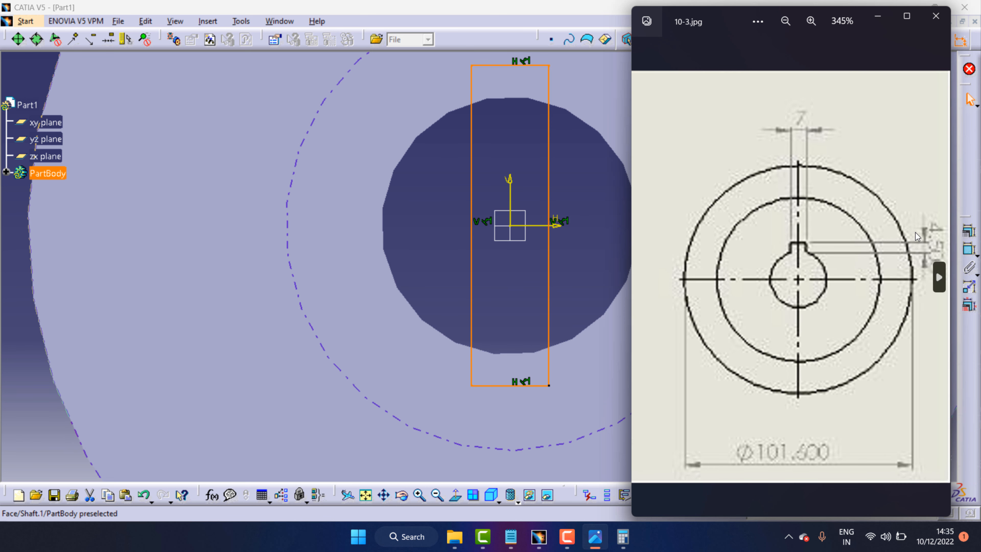
left_click(879, 15)
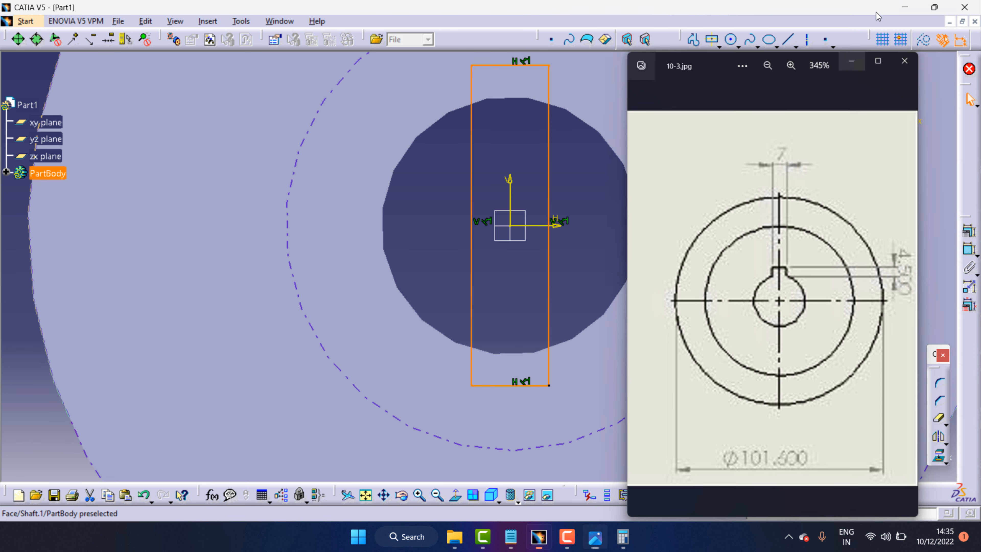
left_click(585, 545)
left_click(585, 543)
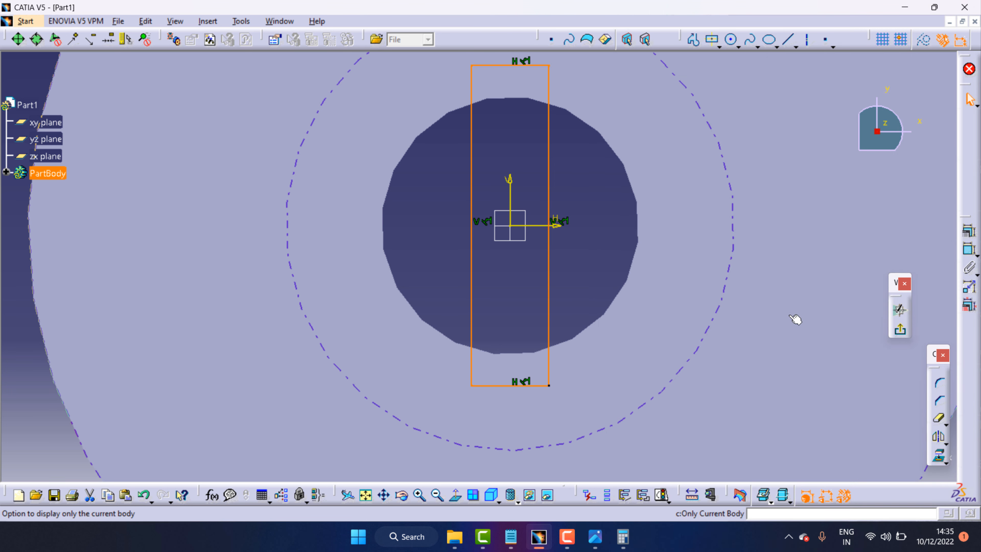
Dimension the lower horizontal side of the rectangle and set its length to 7 mm.
left_click(967, 251)
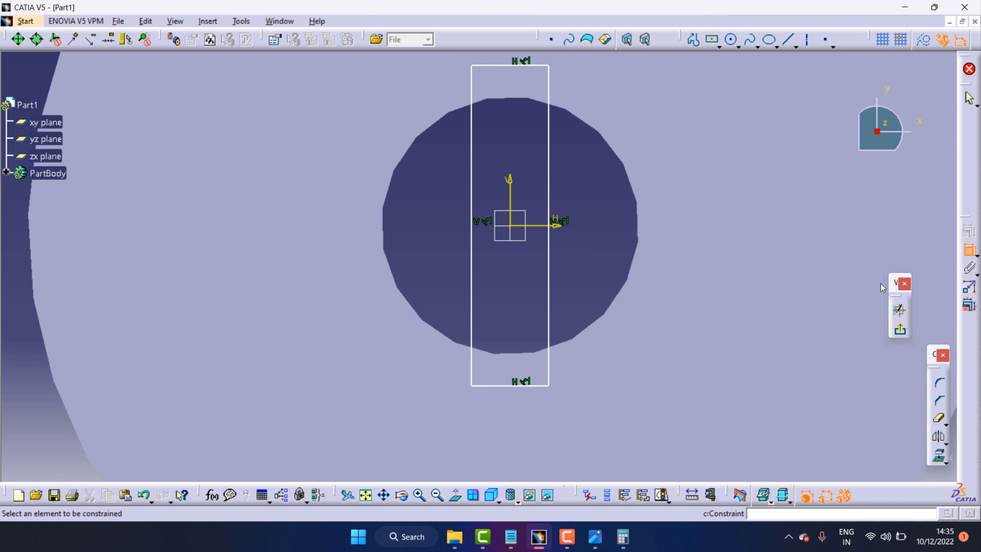
left_click(517, 385)
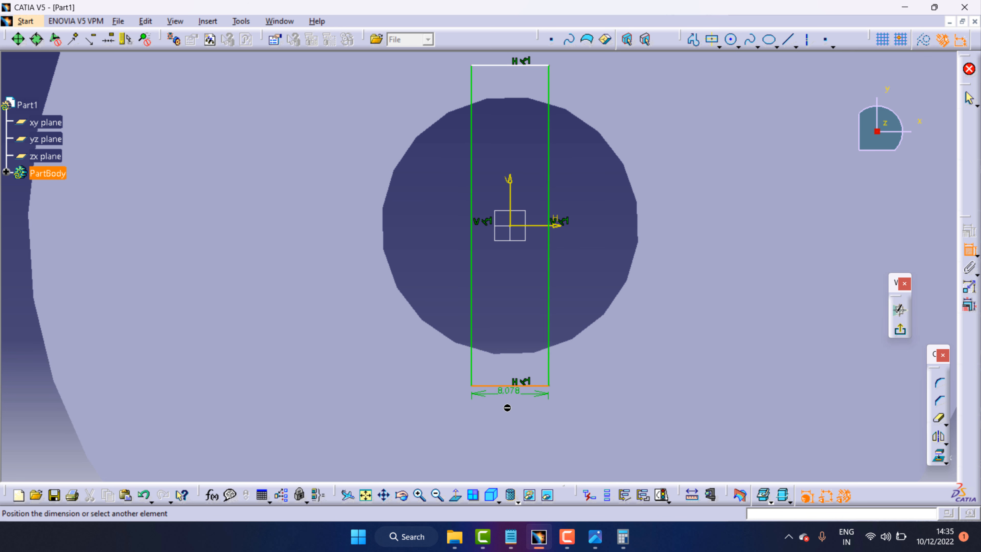
left_click(508, 408)
double_click(509, 408)
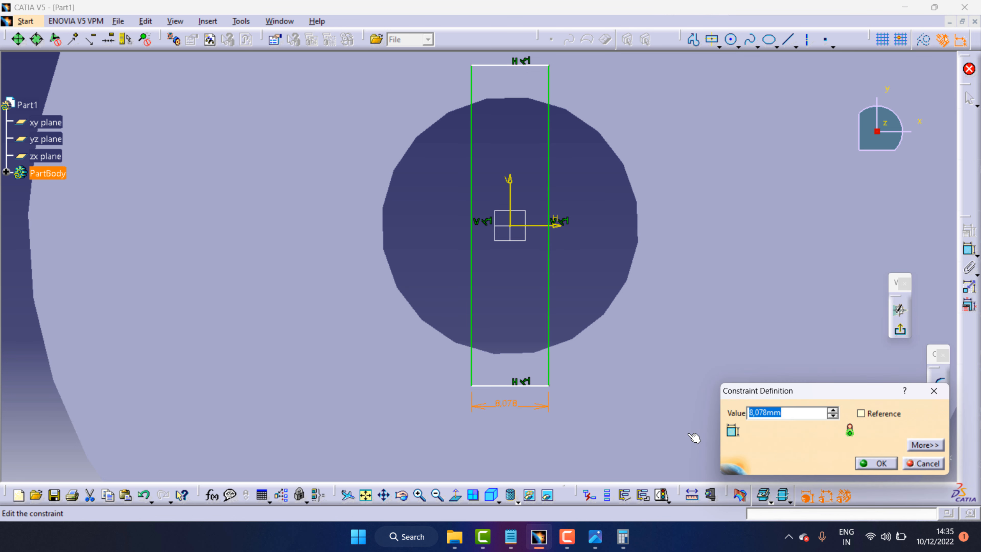
type("7")
left_click(881, 463)
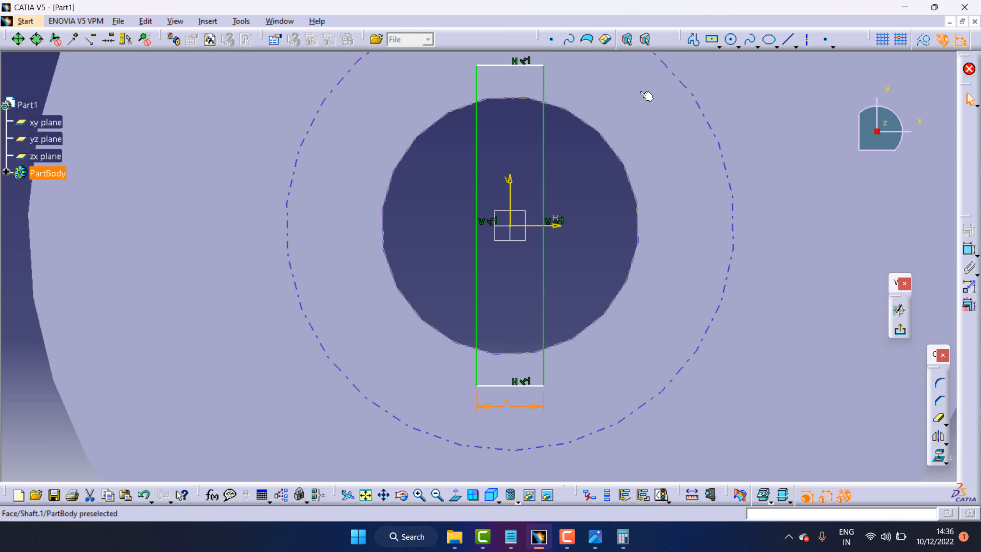
key("Escape")
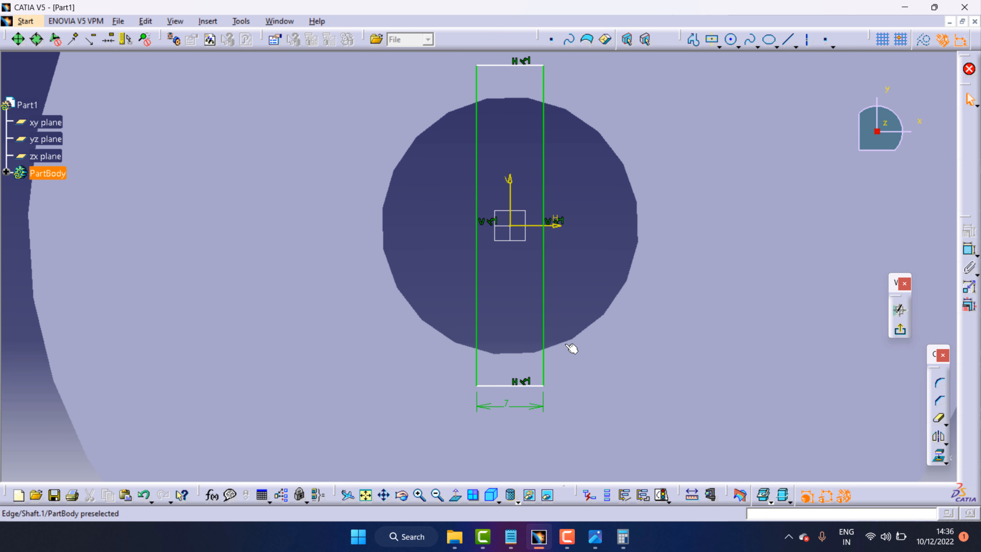
Project the bore edge into the sketch and quick-trim the rectangle's sides inside the circle and the circle's arcs outside the rectangle.
left_click(569, 348)
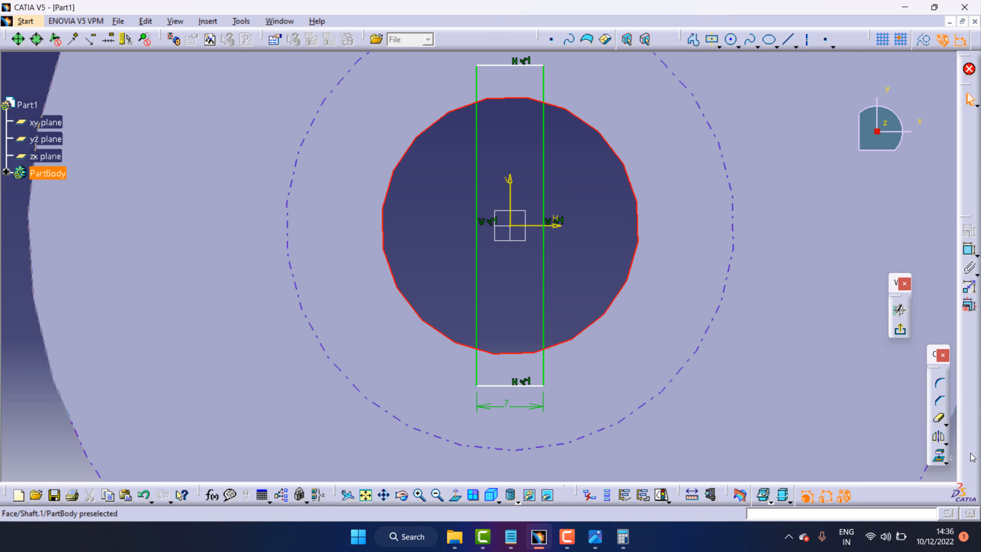
left_click(940, 457)
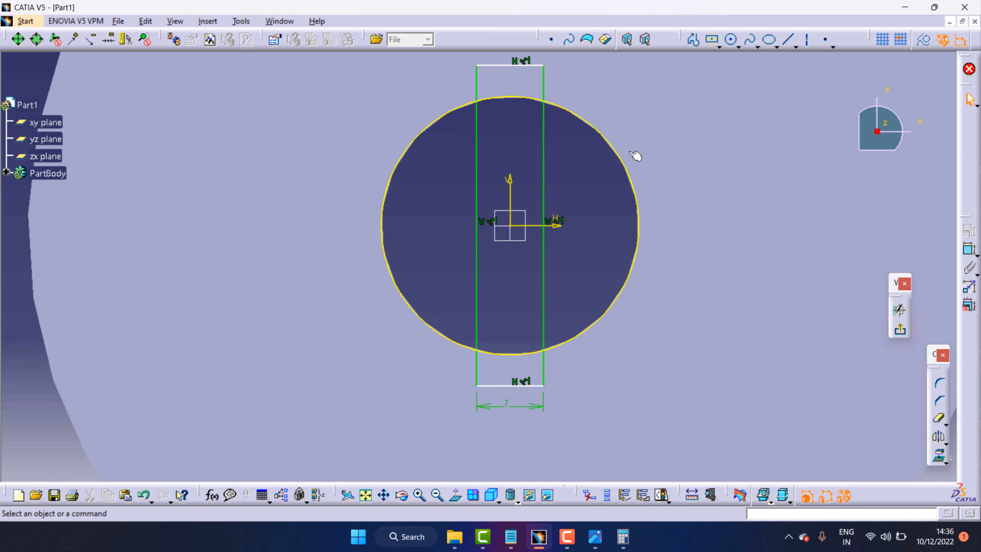
left_click(939, 419)
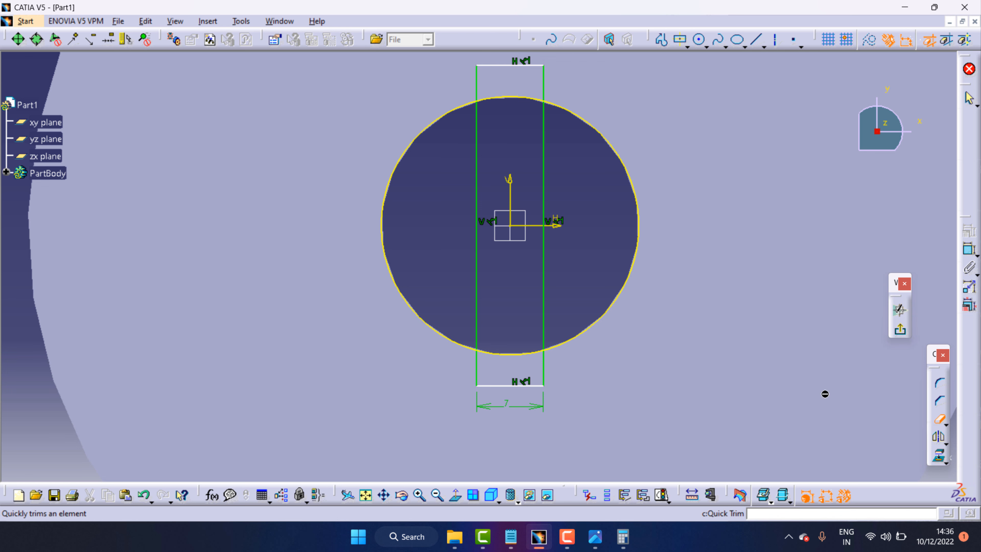
left_click(545, 286)
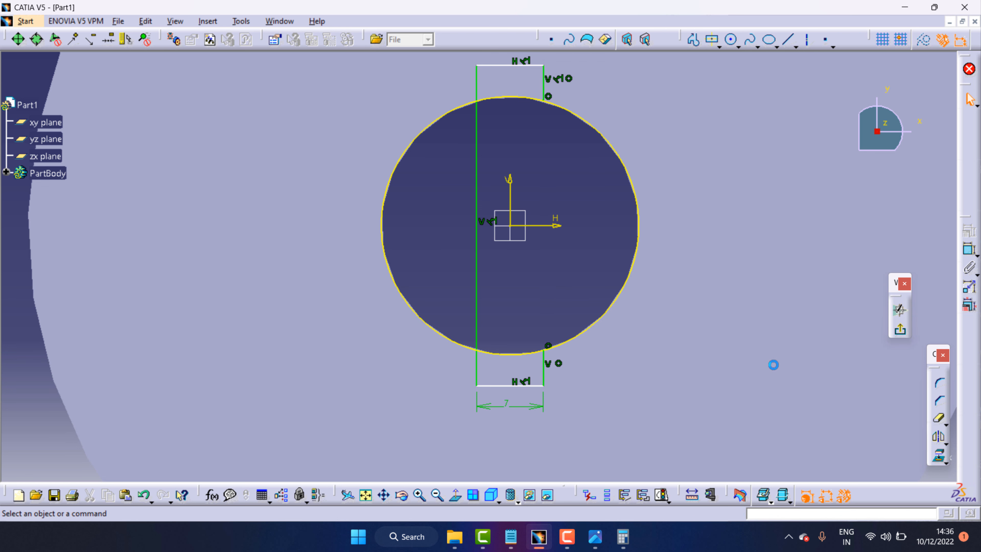
left_click(939, 421)
left_click(477, 296)
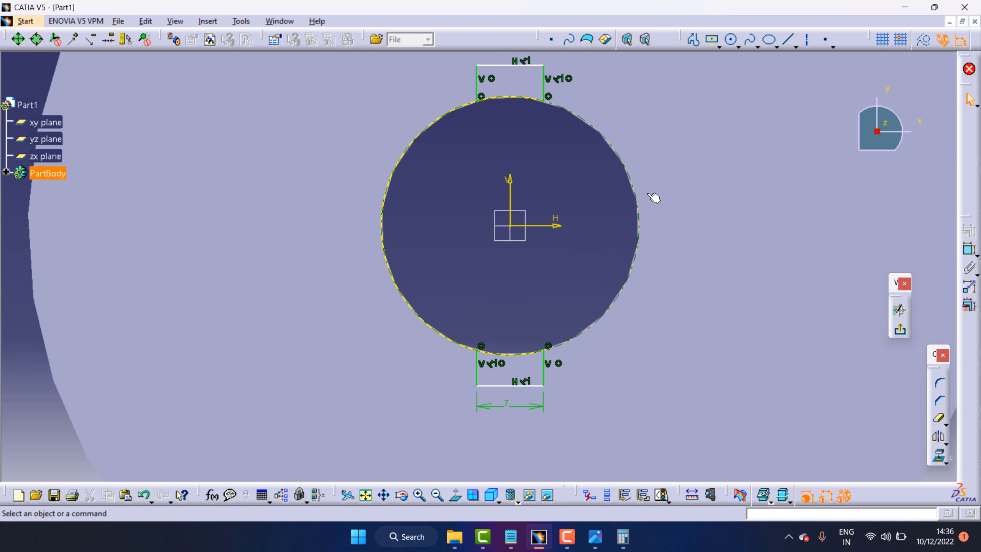
left_click(939, 418)
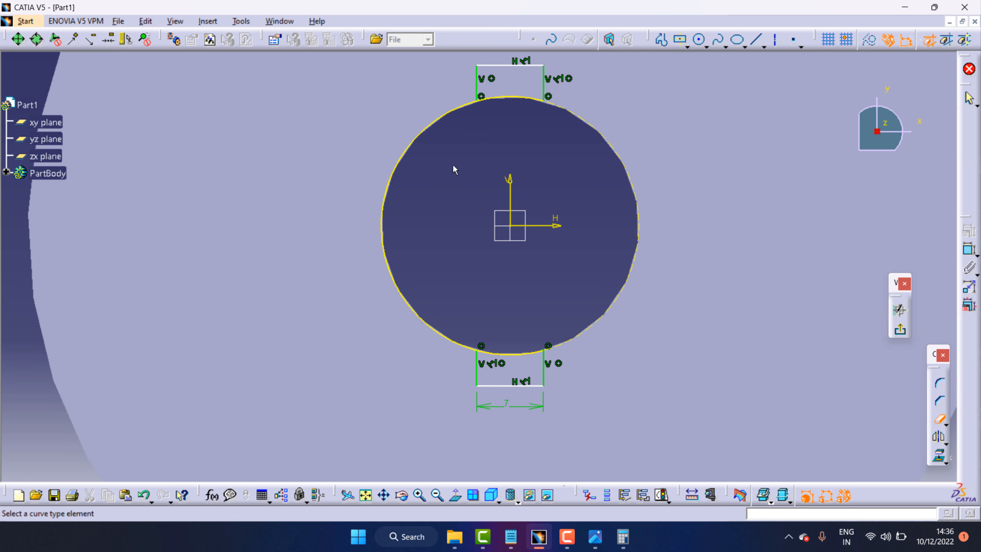
left_click(398, 163)
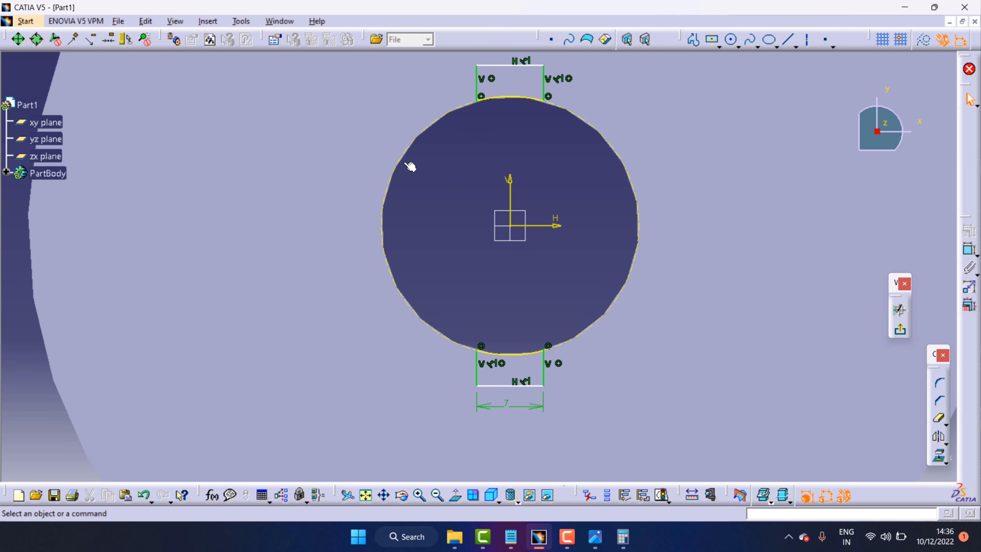
Cut the three upper rectangle lines and the upper arc, keeping only the lower keyway profile, and exit the sketch.
right_click(498, 64)
left_click(502, 167)
right_click(477, 74)
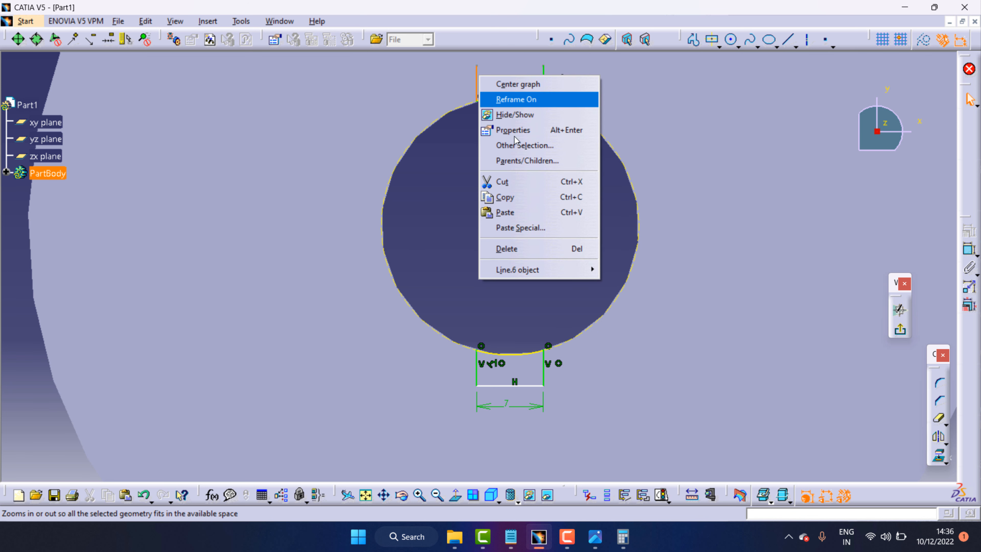
left_click(516, 182)
right_click(544, 79)
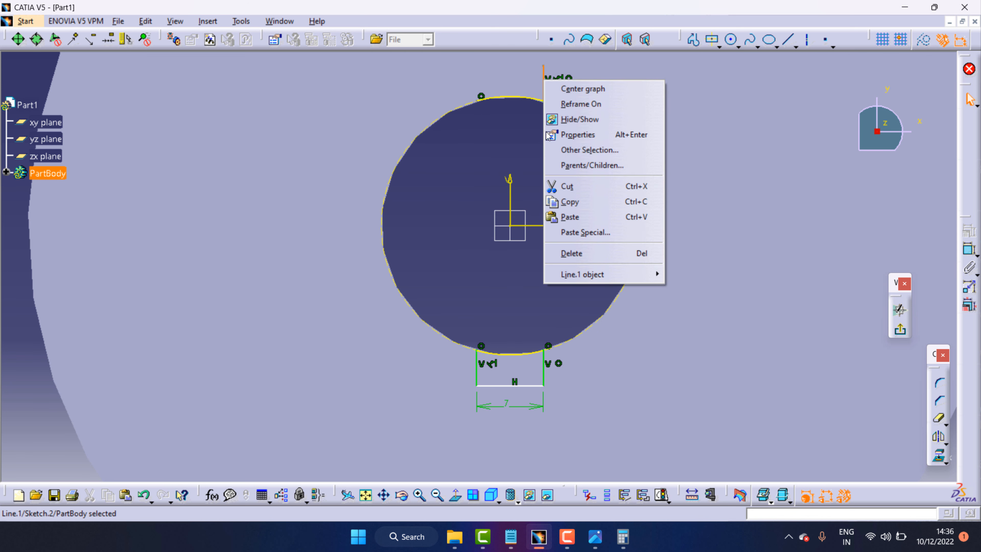
left_click(565, 186)
right_click(530, 98)
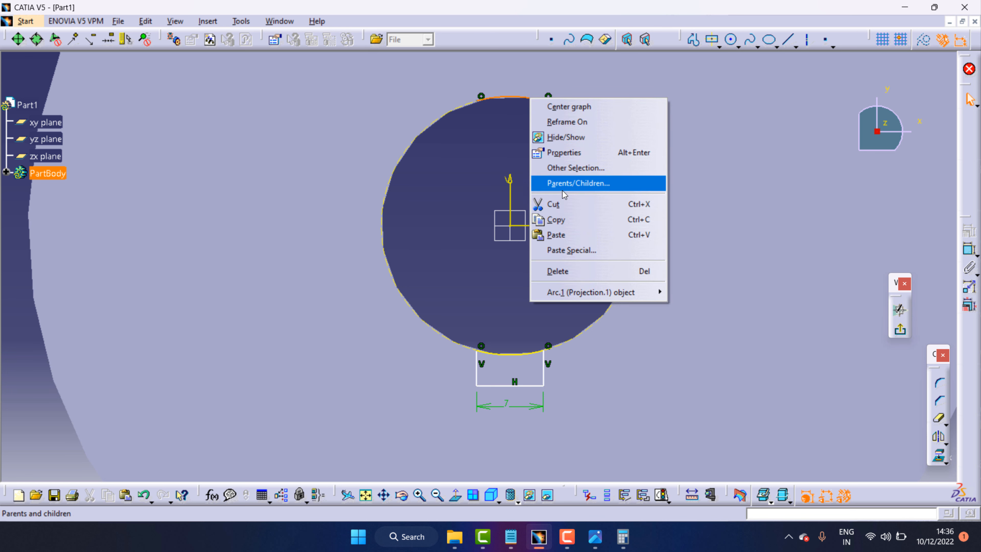
left_click(558, 204)
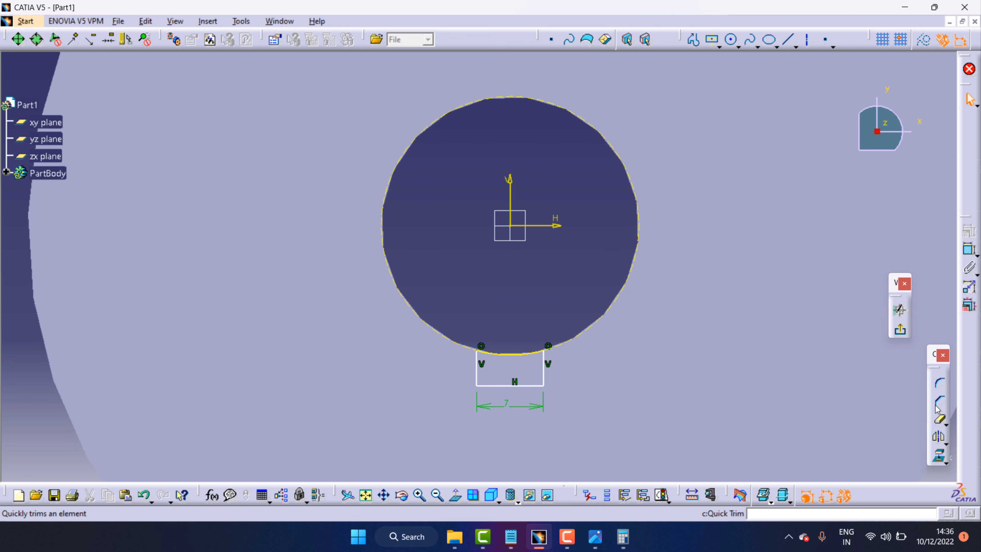
left_click(900, 329)
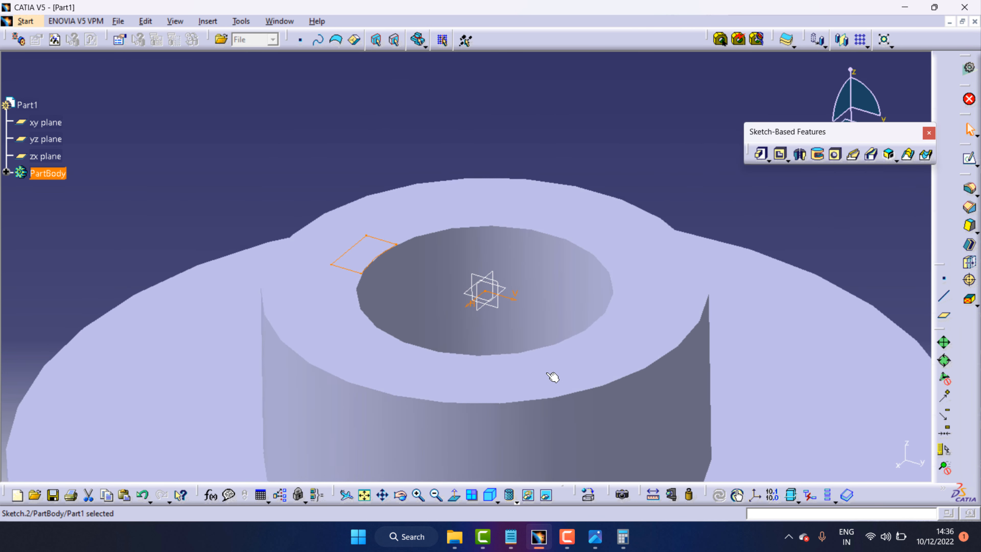
Reopen the keyway sketch, dimension the length of its vertical side as 5 mm, and exit the sketch.
double_click(380, 242)
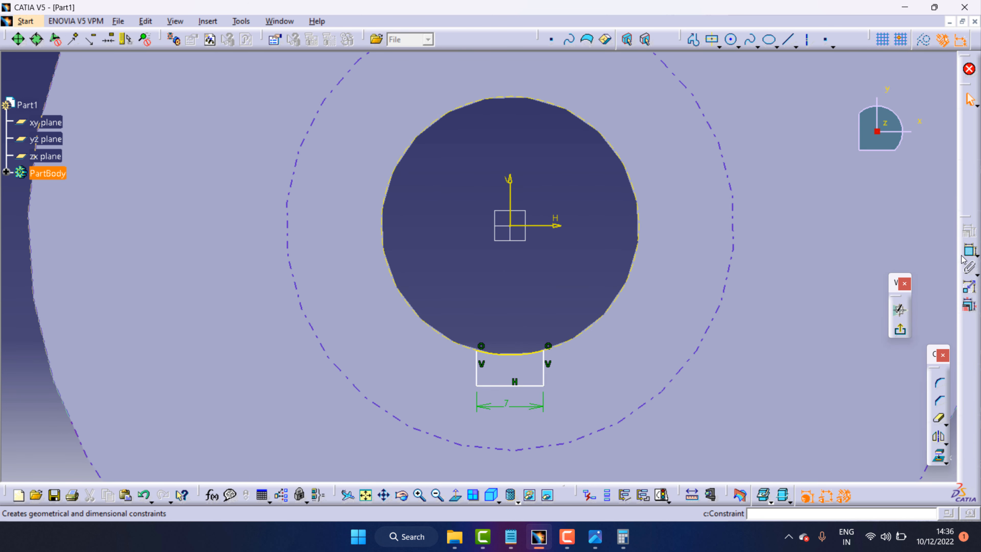
left_click(969, 252)
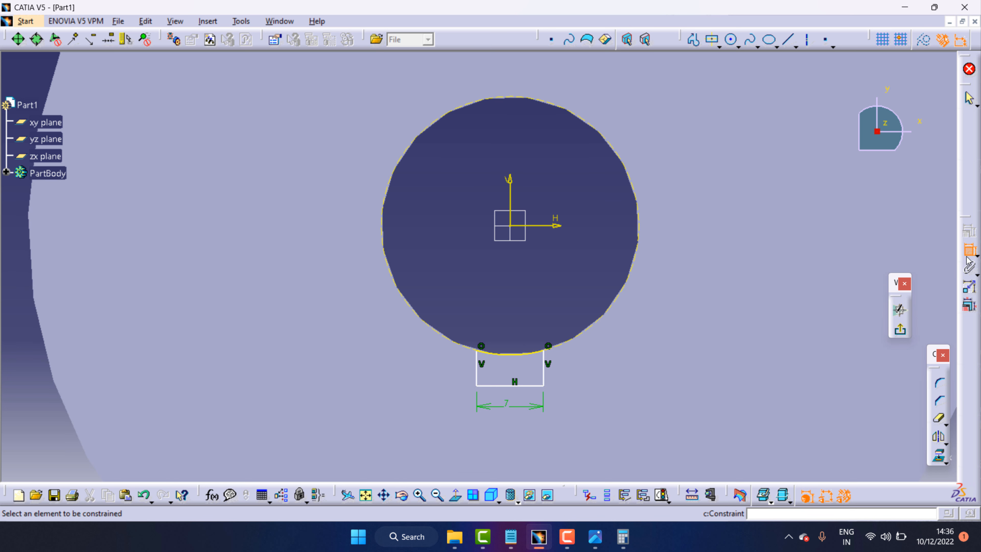
left_click(545, 366)
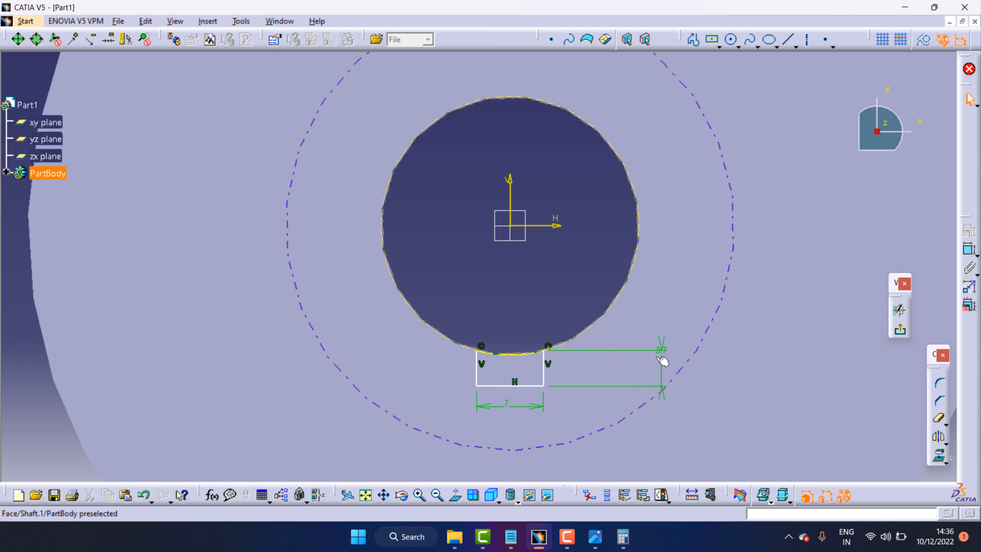
left_click(666, 355)
double_click(660, 350)
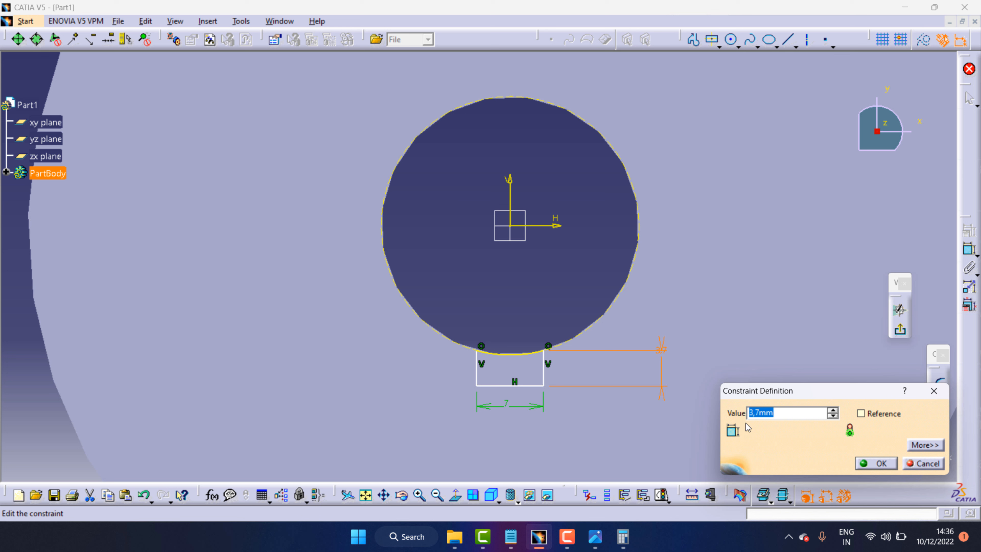
type("5")
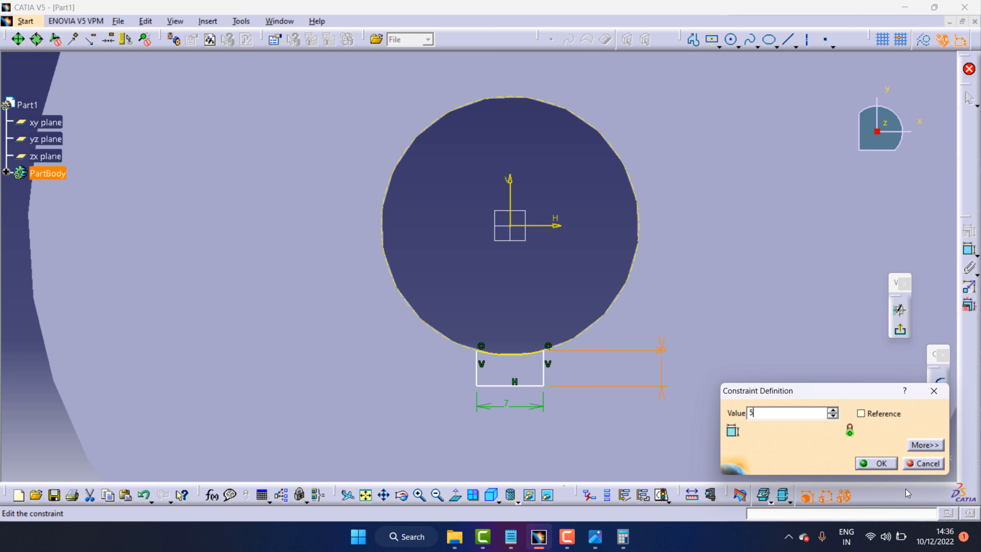
left_click(881, 465)
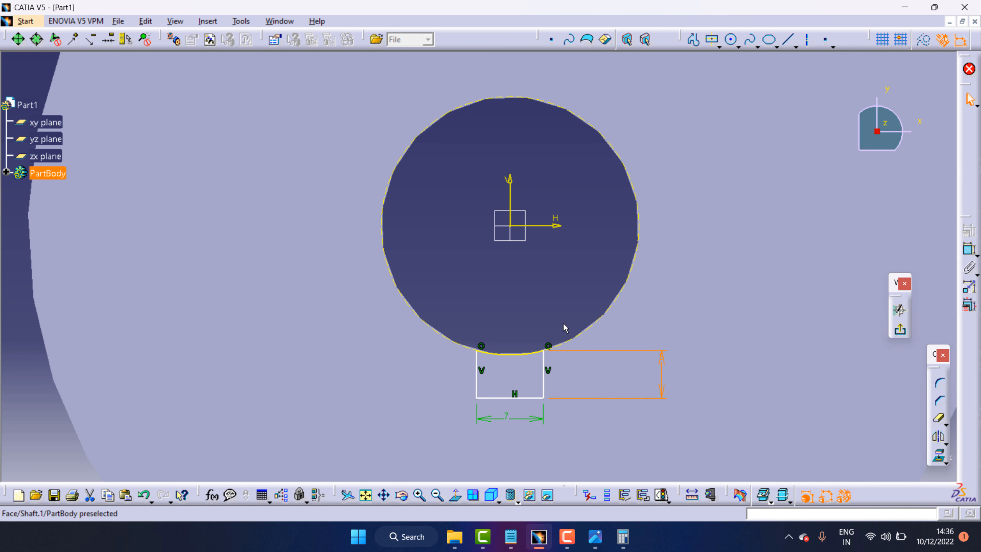
left_click(901, 332)
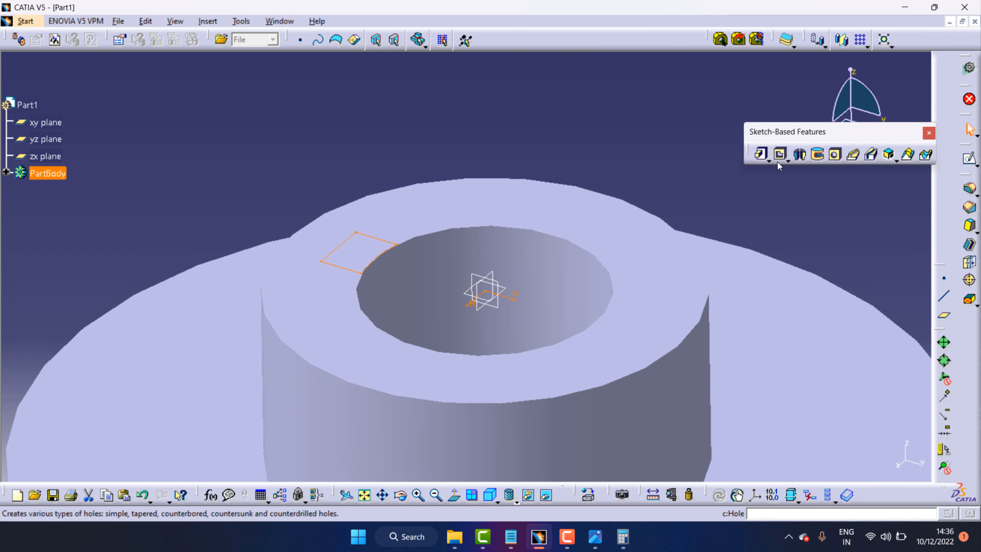
Pocket the keyway sketch 50 mm deep down through the hub beside the bore.
left_click(780, 155)
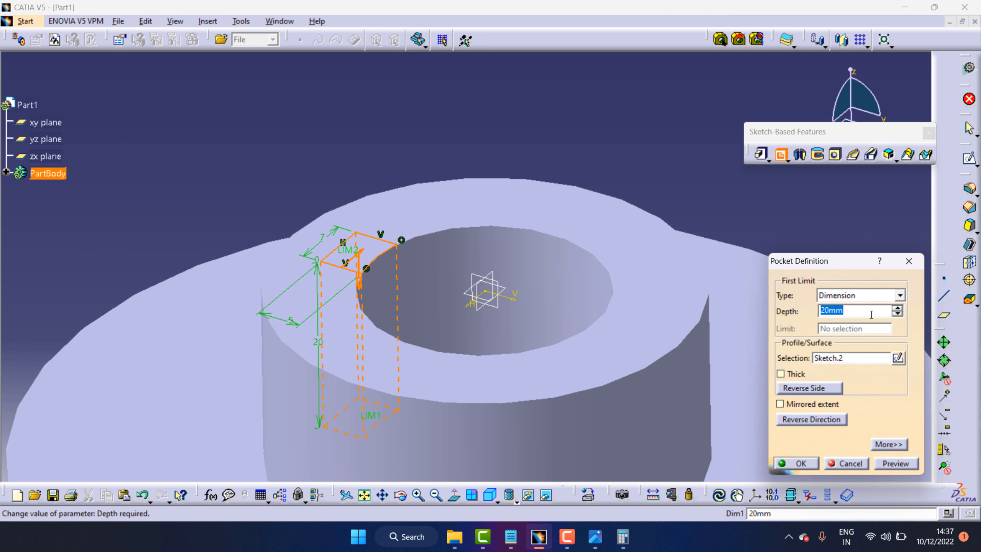
left_click_drag(857, 314, 784, 310)
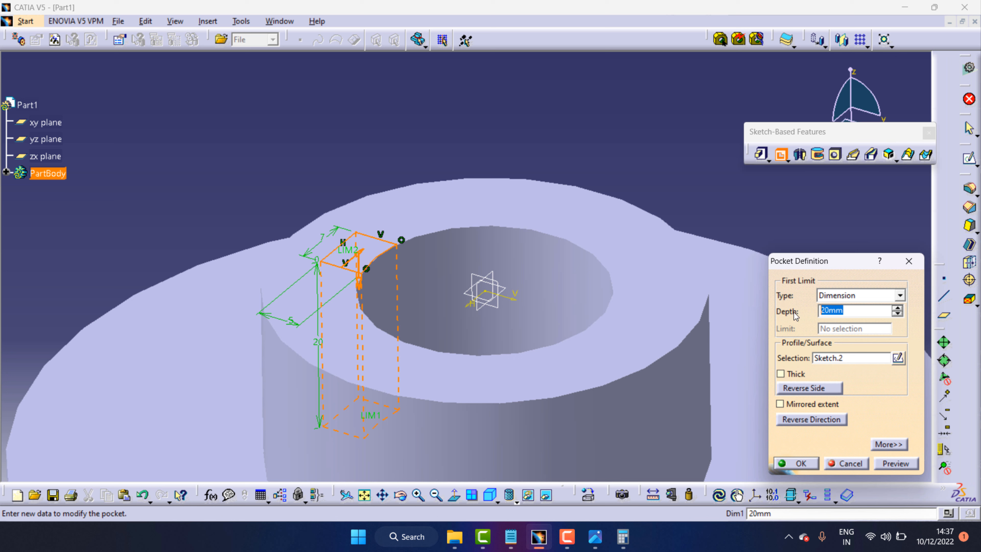
type("50")
left_click(799, 463)
left_click(770, 232)
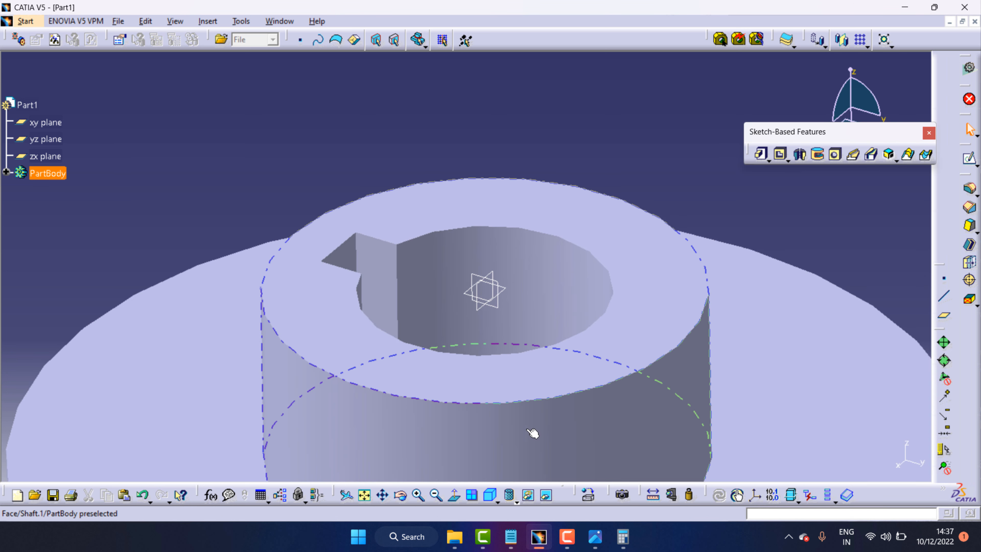
Start a sketch on the yz plane and draw a circle about 6 mm in diameter, centred on the vertical axis below the hub's top face.
left_click(435, 495)
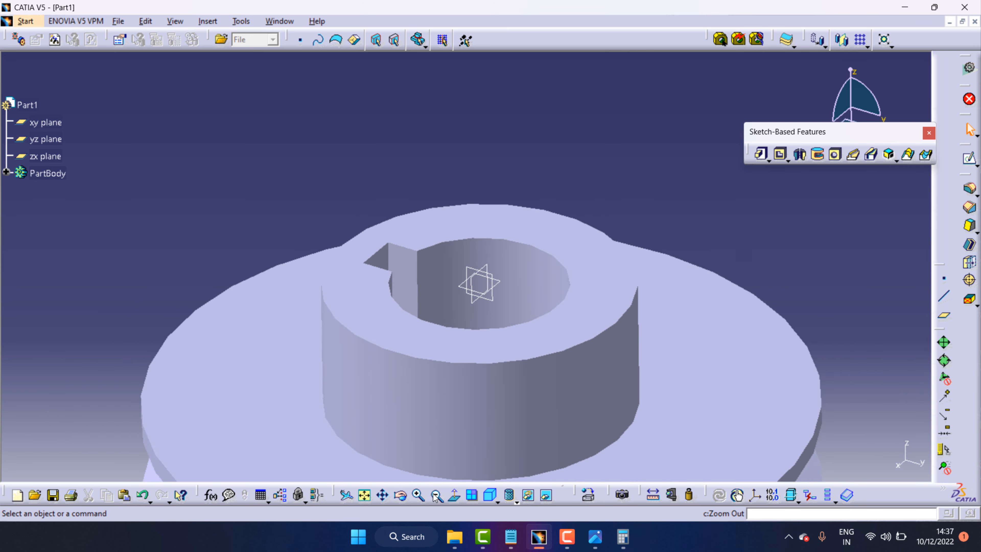
left_click(435, 495)
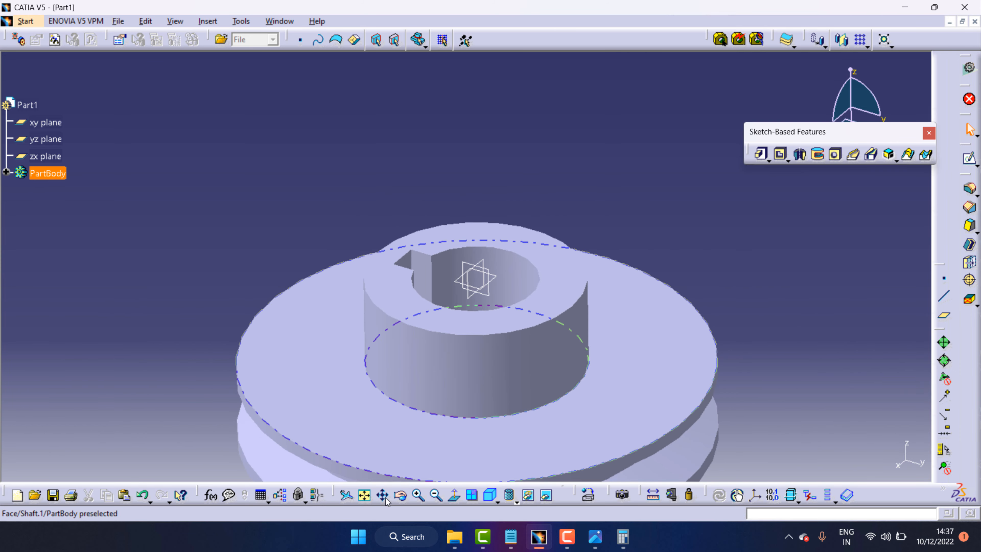
left_click(402, 495)
left_click_drag(444, 396, 486, 413)
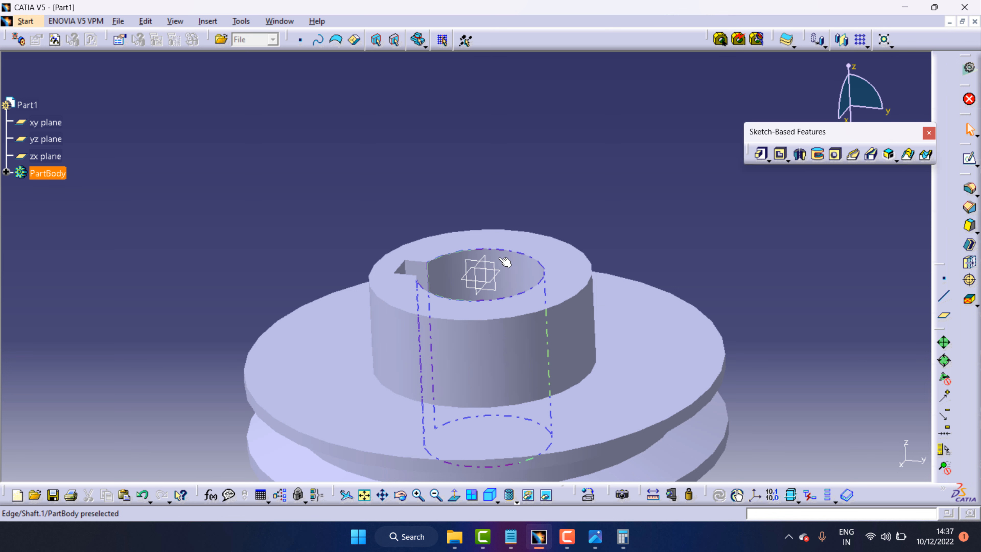
left_click(616, 248)
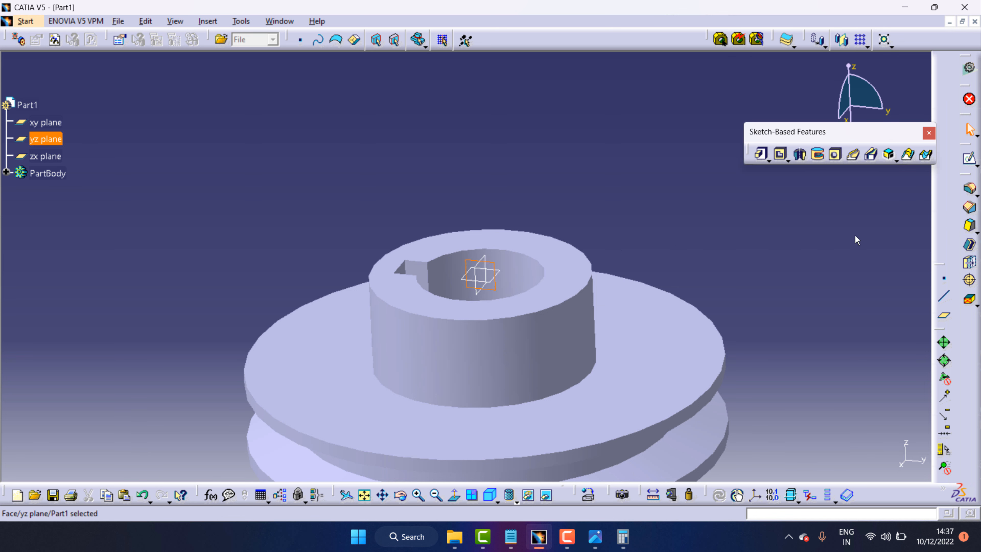
left_click(970, 160)
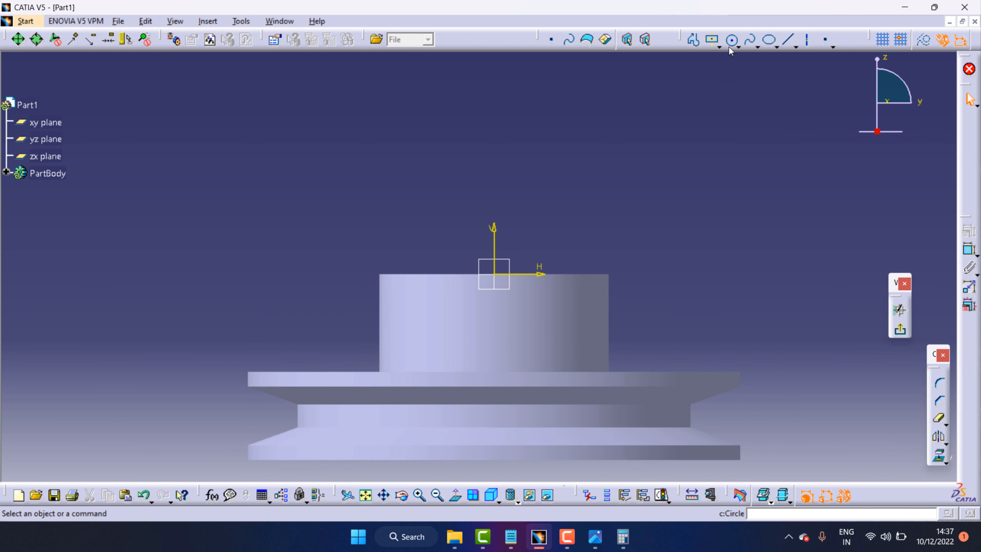
left_click(730, 39)
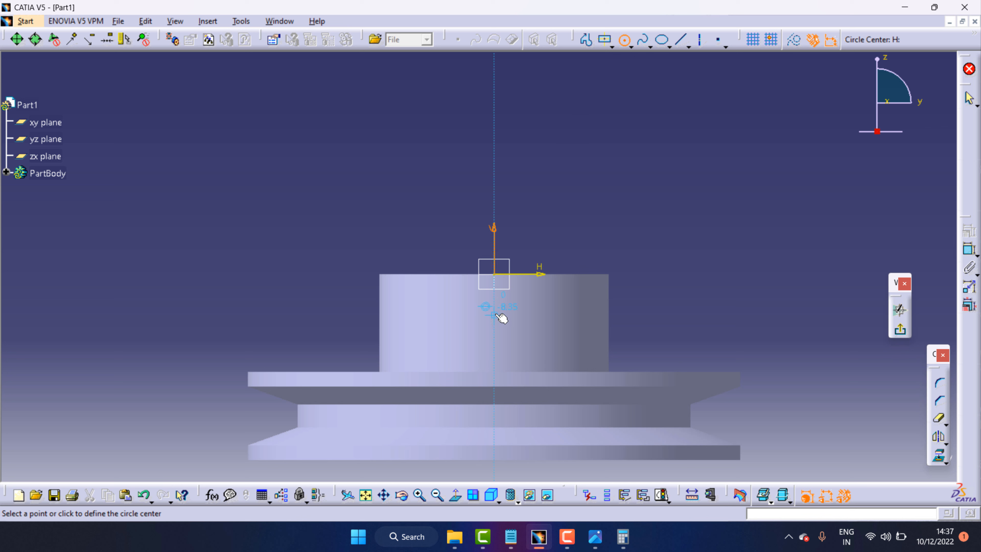
left_click(496, 314)
left_click(510, 322)
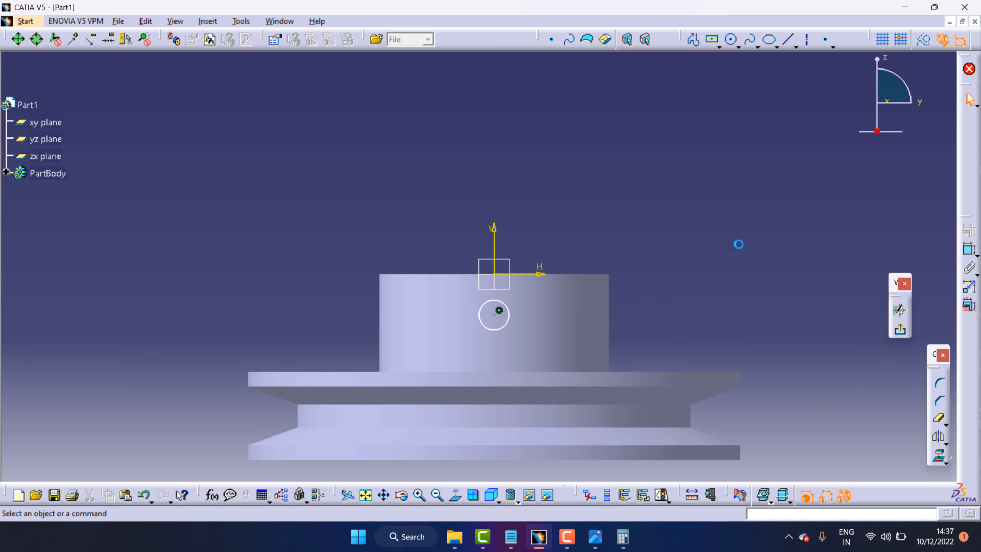
Check the hub hole's size in drawing 10-3.jpg, then dimension the circle's diameter and set it to 7 mm.
left_click(594, 536)
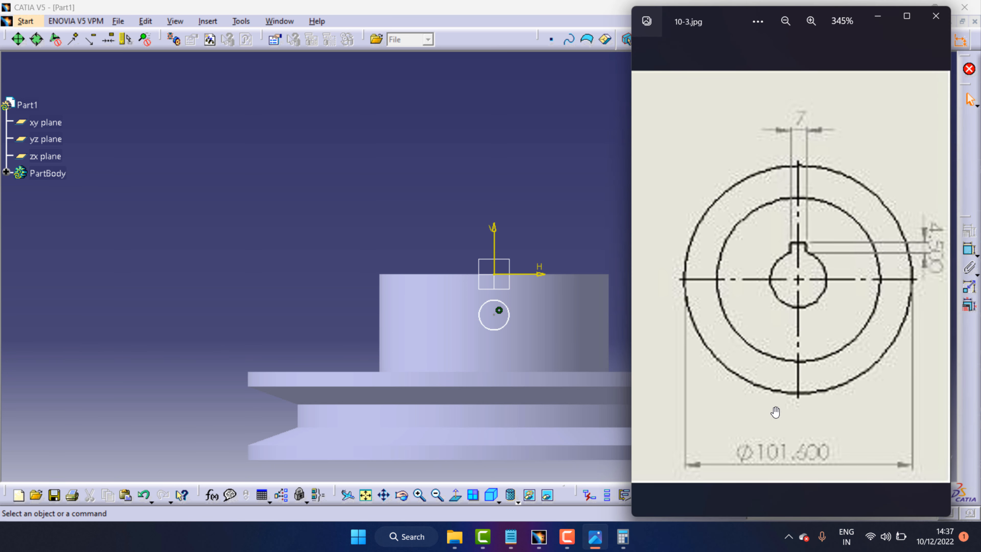
scroll(782, 314, "up", 3)
scroll(741, 286, "down", 2)
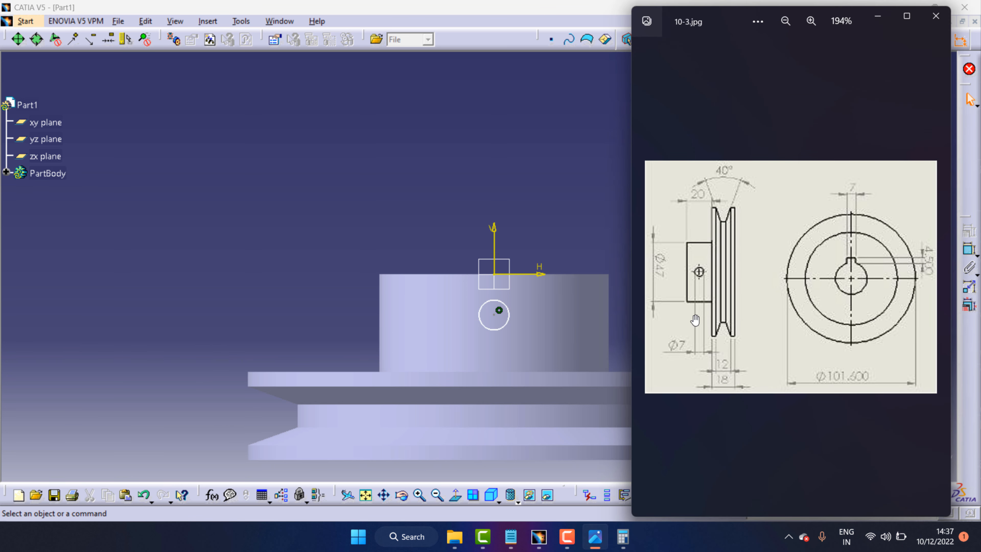
left_click(877, 17)
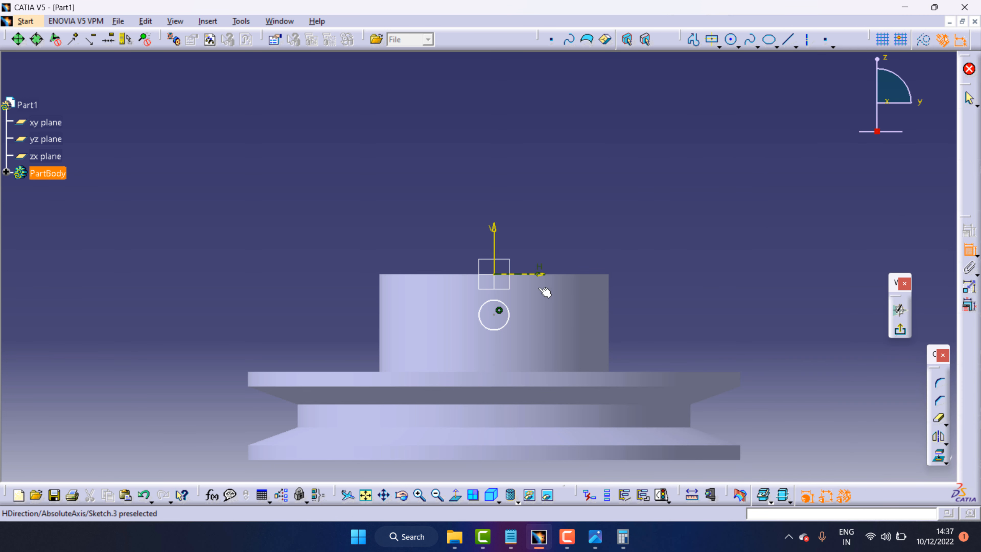
left_click(508, 313)
left_click(648, 250)
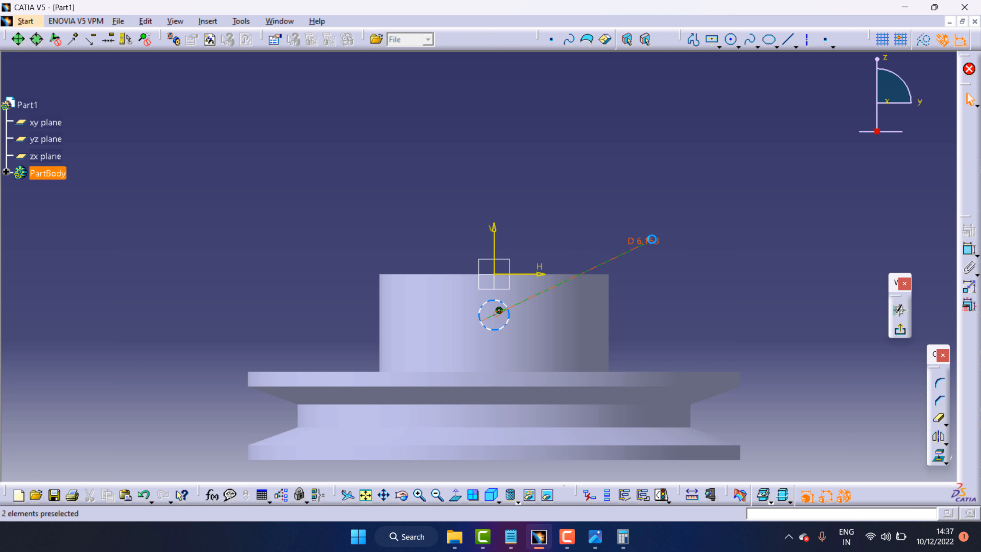
double_click(649, 251)
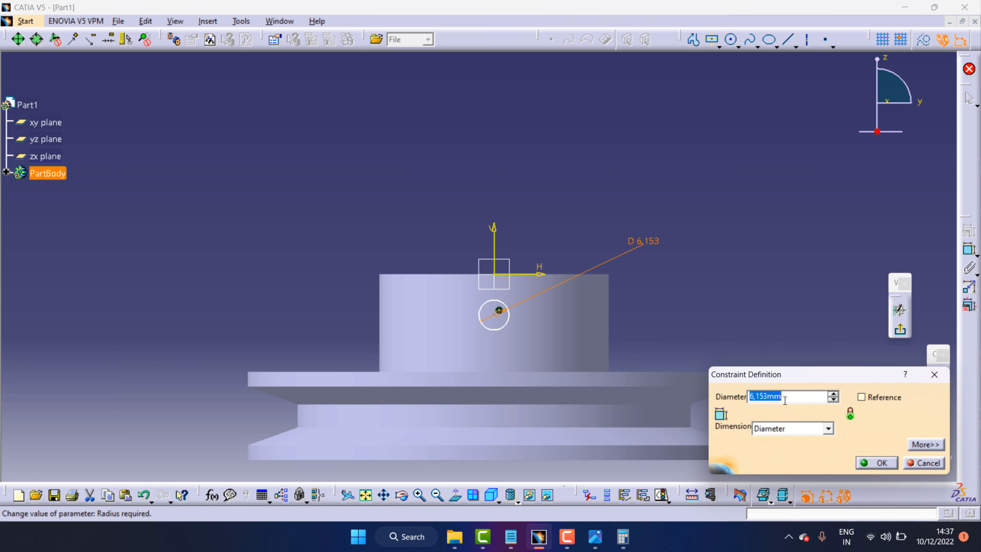
type("7mm")
left_click(882, 463)
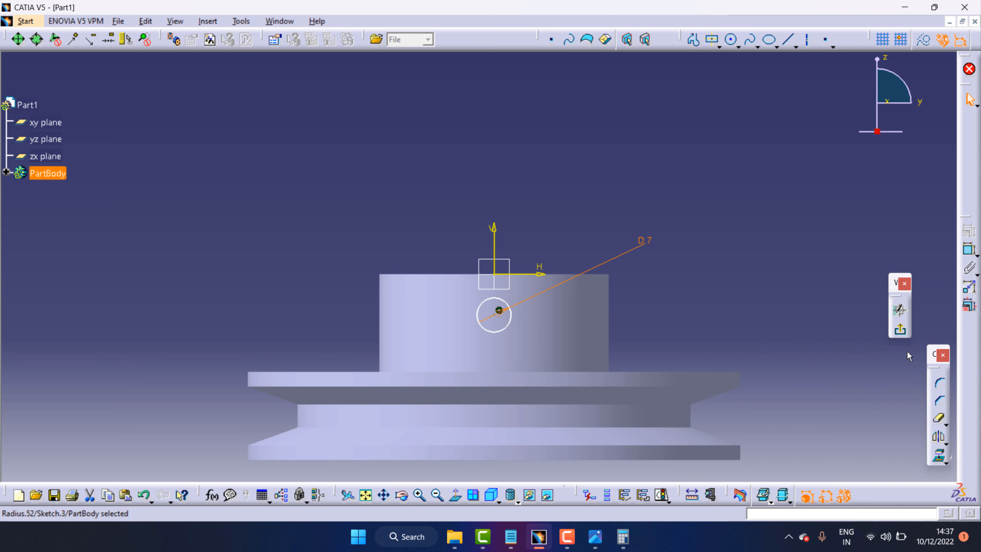
Dimension the circle centre's vertical distance from the sketch origin as 10 mm and exit the sketch.
left_click(968, 253)
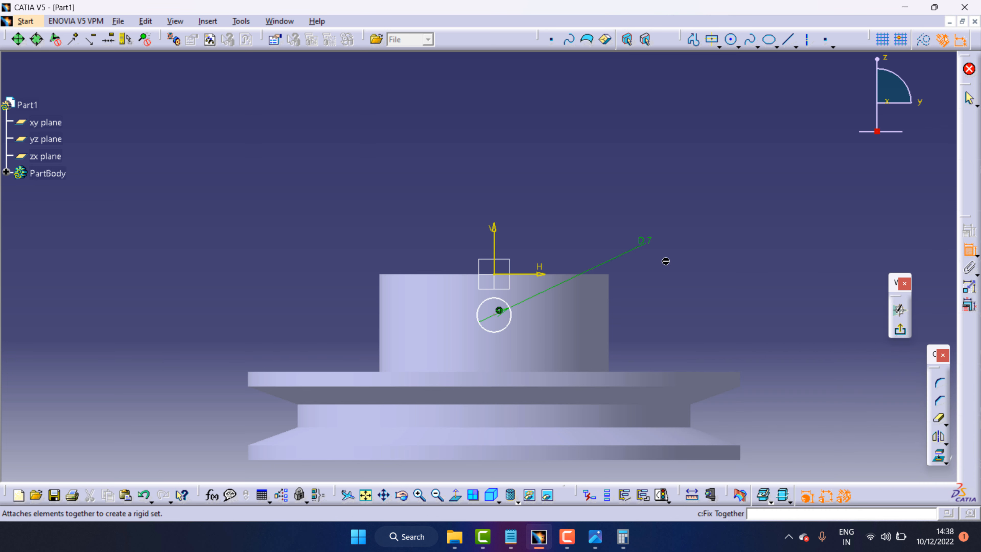
left_click(494, 276)
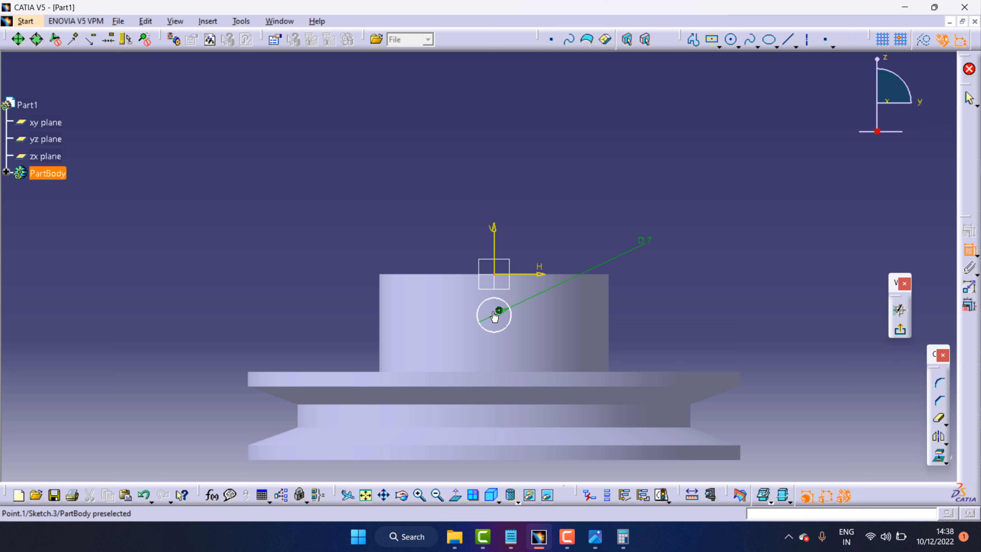
left_click(499, 312)
left_click(666, 301)
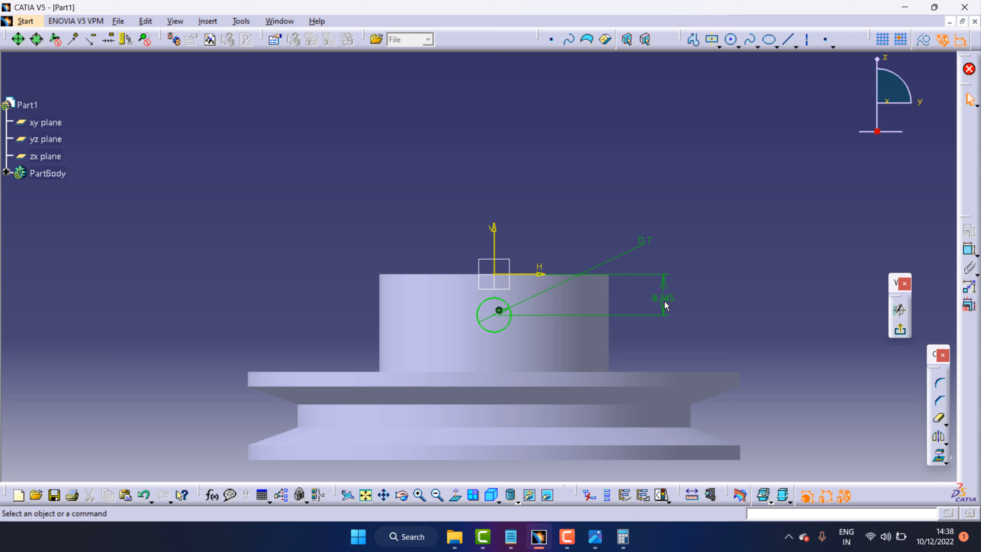
double_click(668, 300)
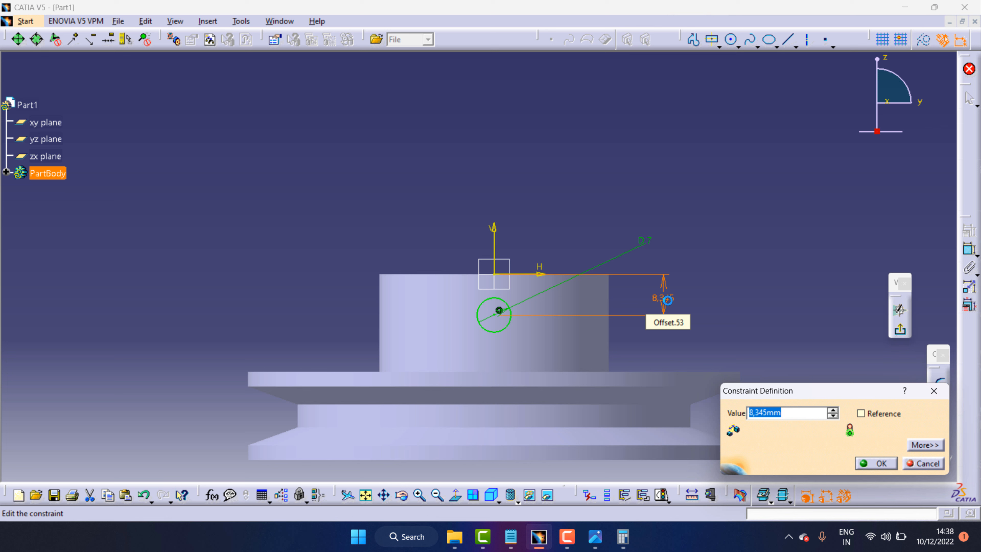
type("10")
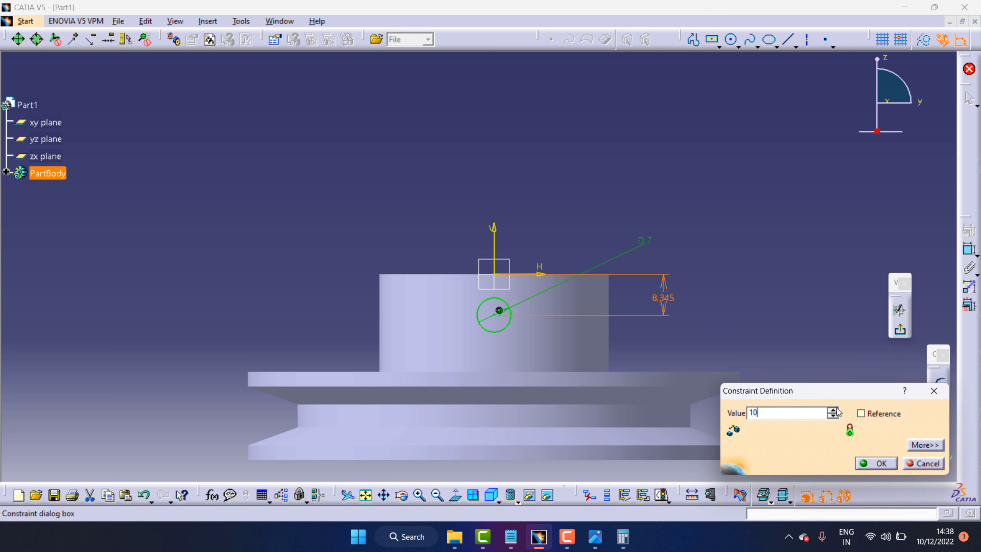
left_click(874, 463)
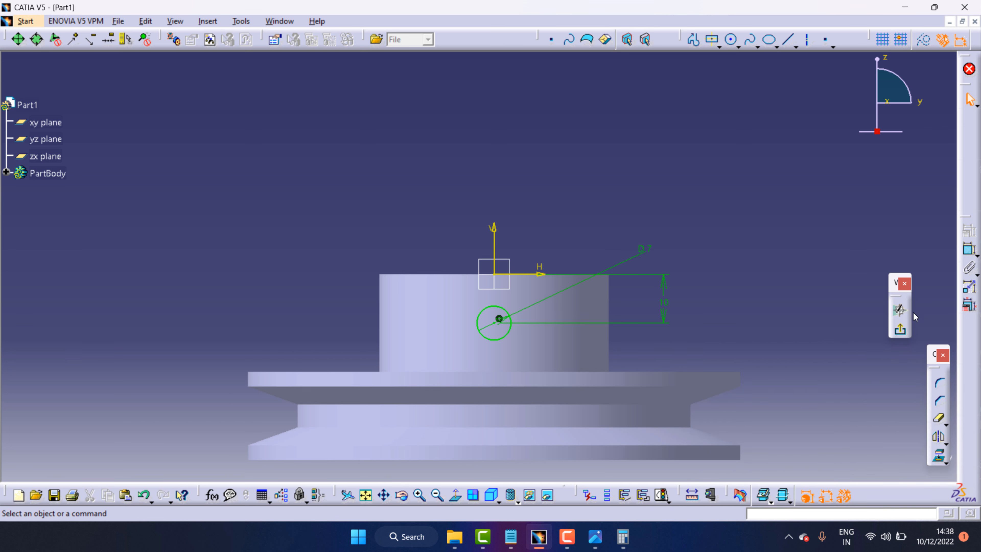
left_click(900, 328)
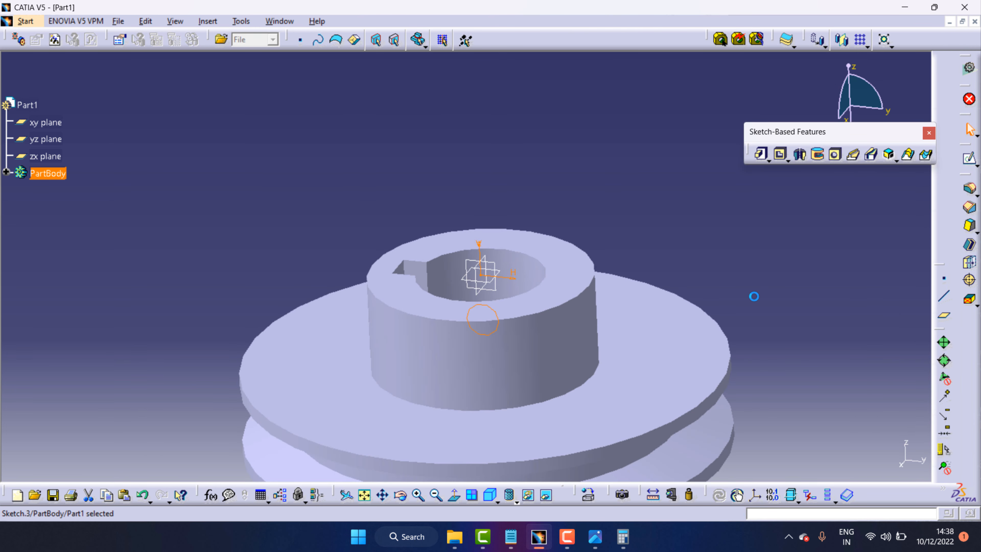
Pocket the circle 50 mm deep with the direction reversed, cutting the radial hole through the front wall of the hub.
left_click(779, 154)
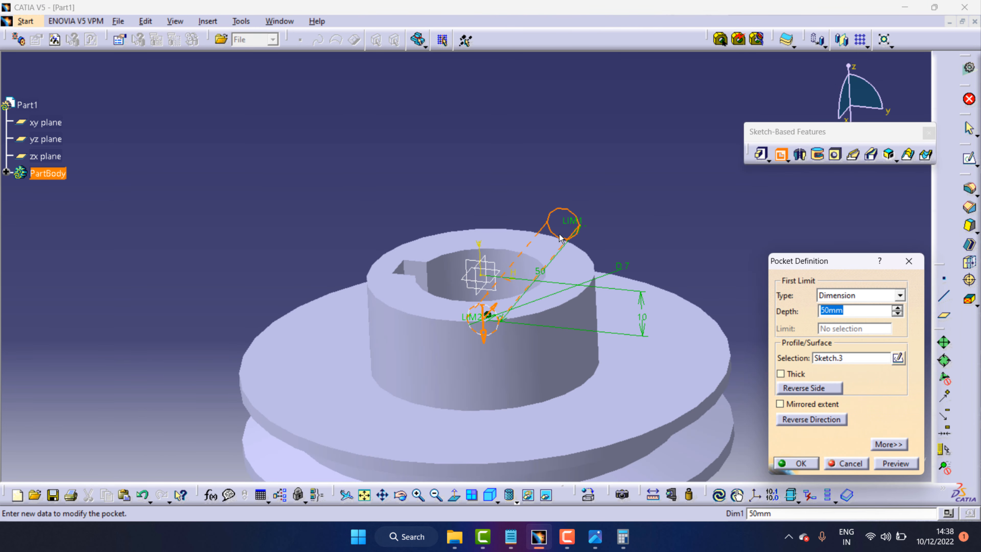
left_click(574, 221)
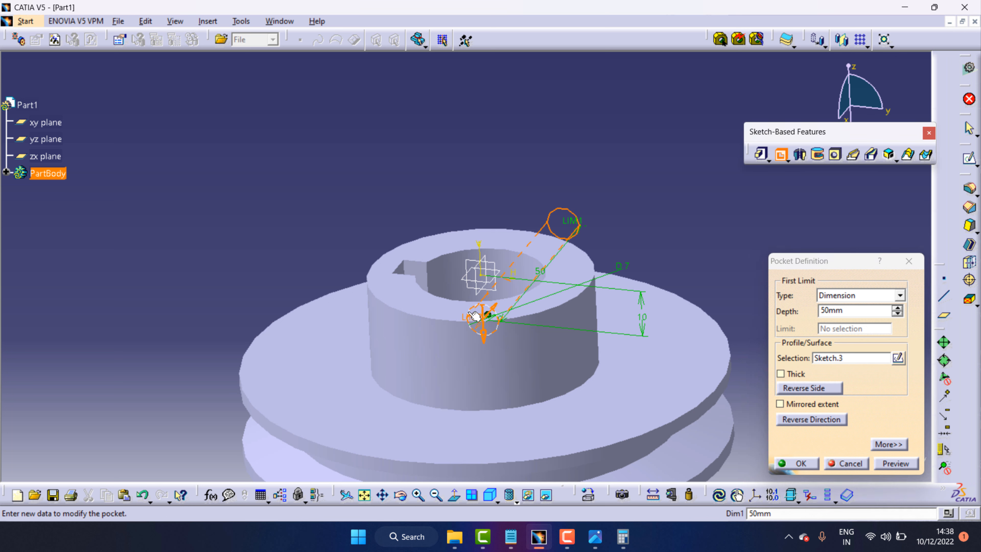
left_click(496, 311)
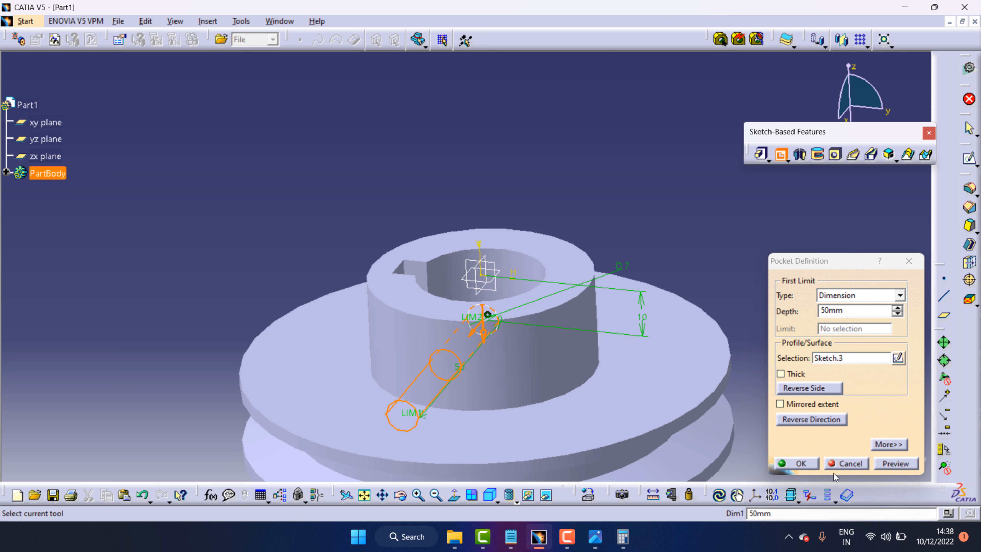
left_click(795, 463)
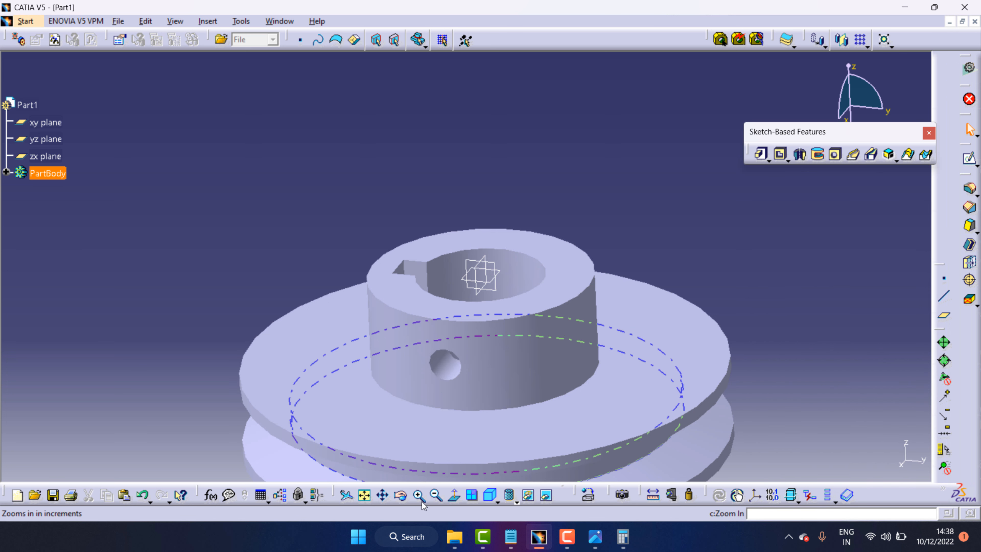
Fillet the circular edge where the hub meets the pulley flange with a 3 mm radius.
left_click(436, 496)
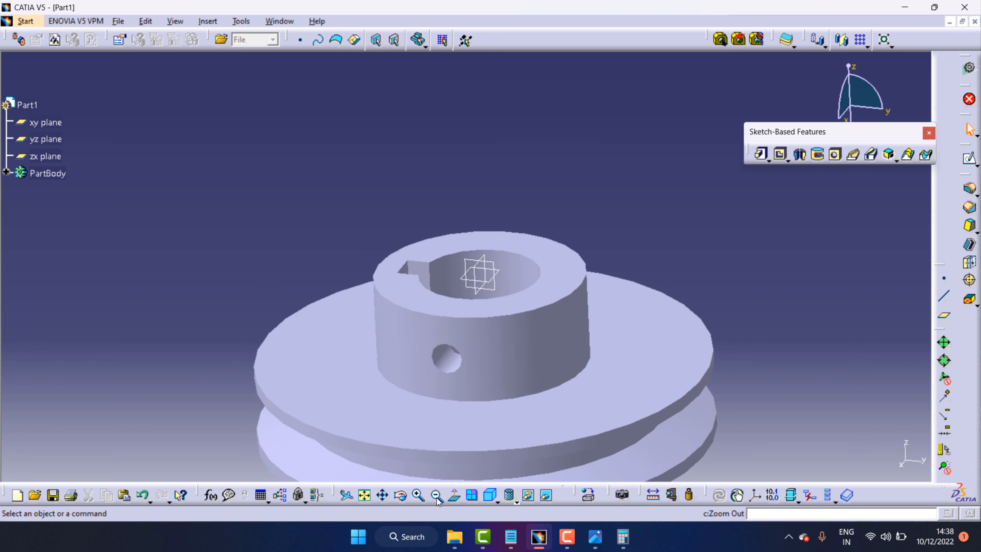
left_click(401, 495)
left_click_drag(440, 404, 434, 432)
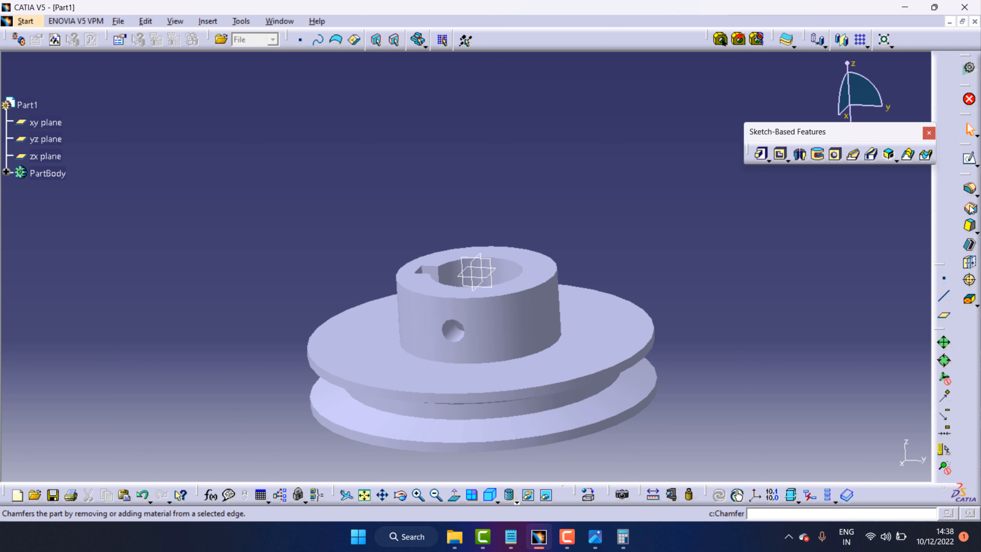
left_click(970, 190)
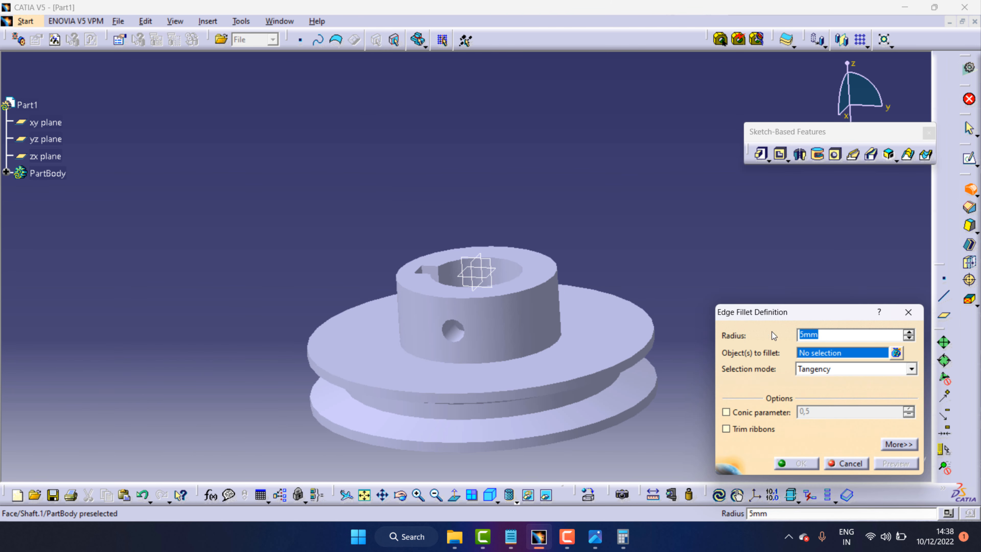
type("3")
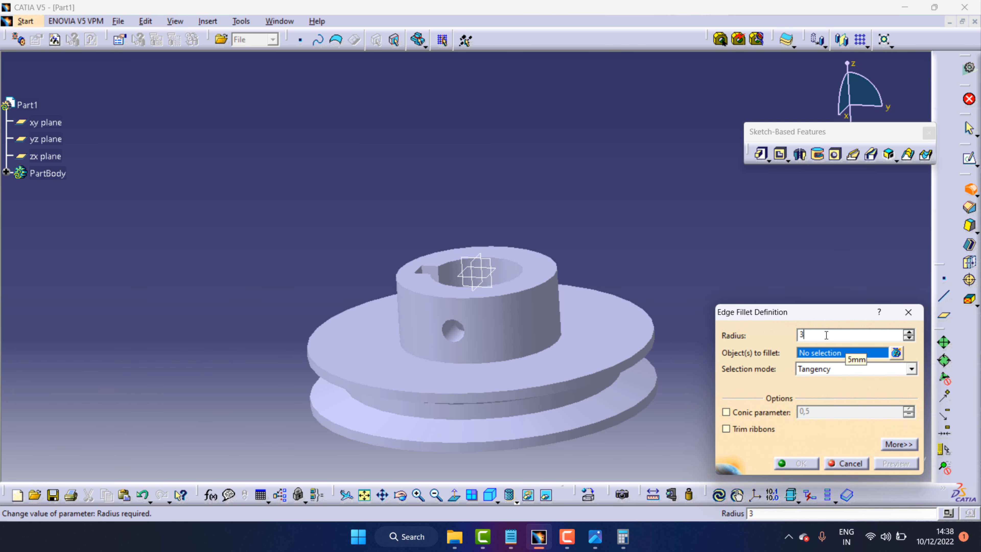
left_click(553, 342)
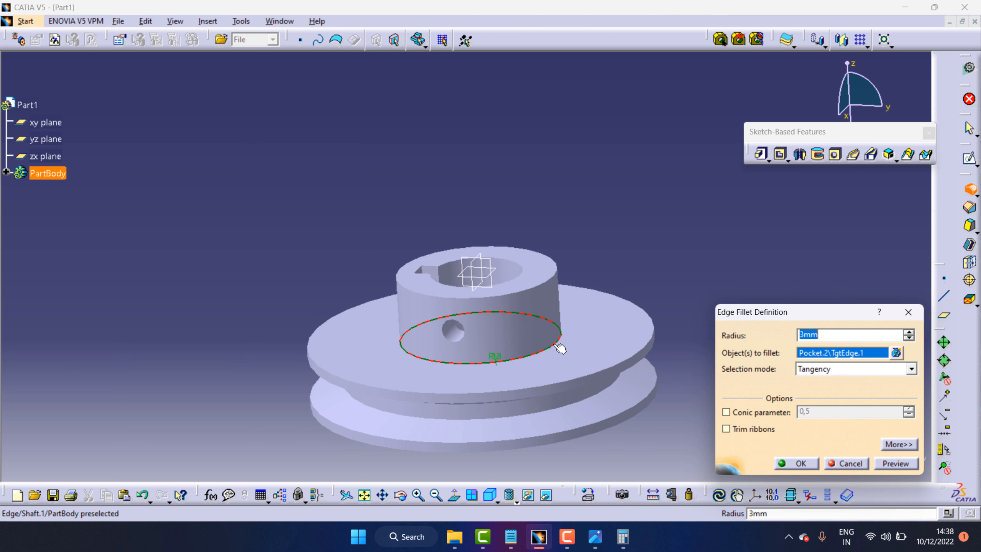
left_click(795, 463)
left_click(726, 400)
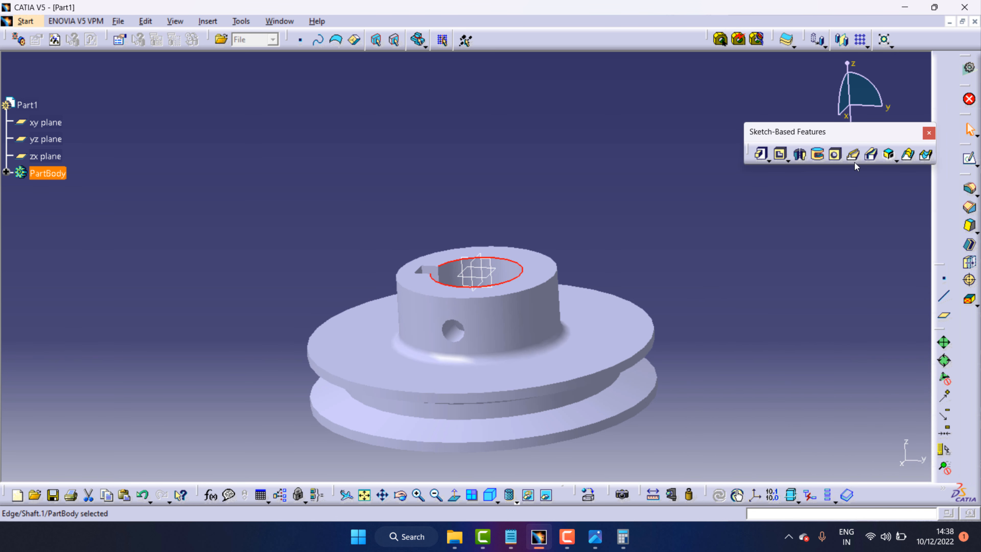
Chamfer the bore's edge on the hub's top face with a length of 2 mm at 45 degrees.
left_click(969, 208)
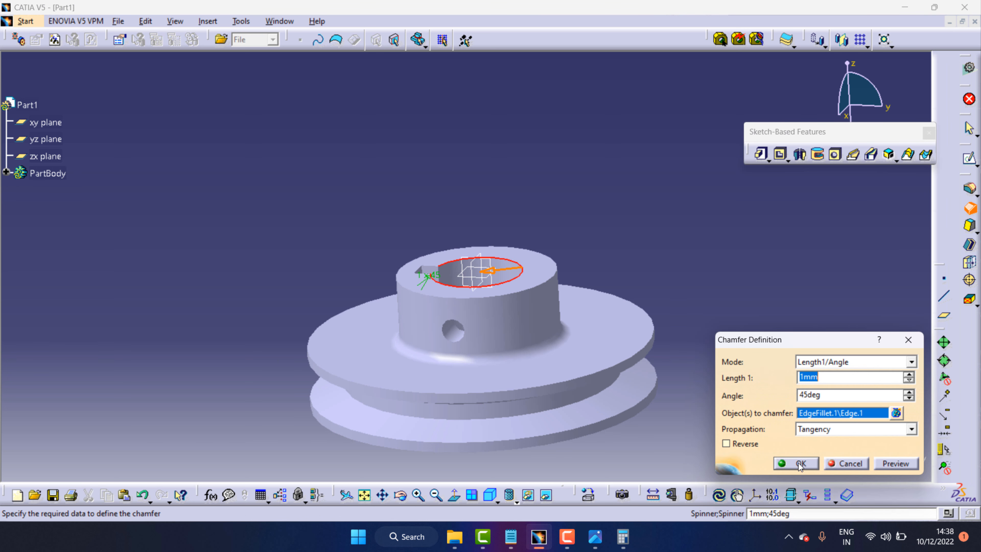
type("2")
left_click(790, 468)
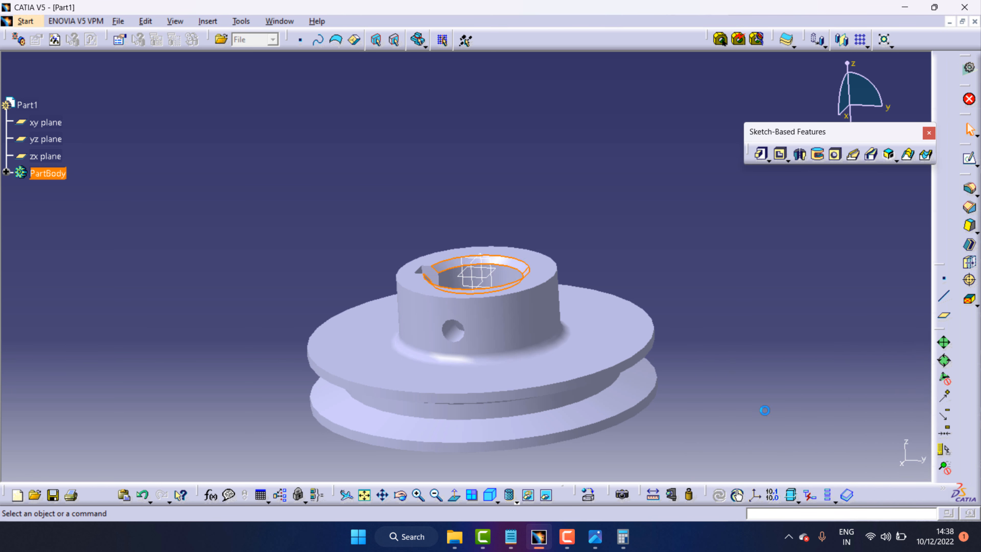
Chamfer the bore's edge on the pulley's bottom face with a length of 2 mm at 45 degrees.
left_click(401, 494)
left_click_drag(444, 383, 449, 290)
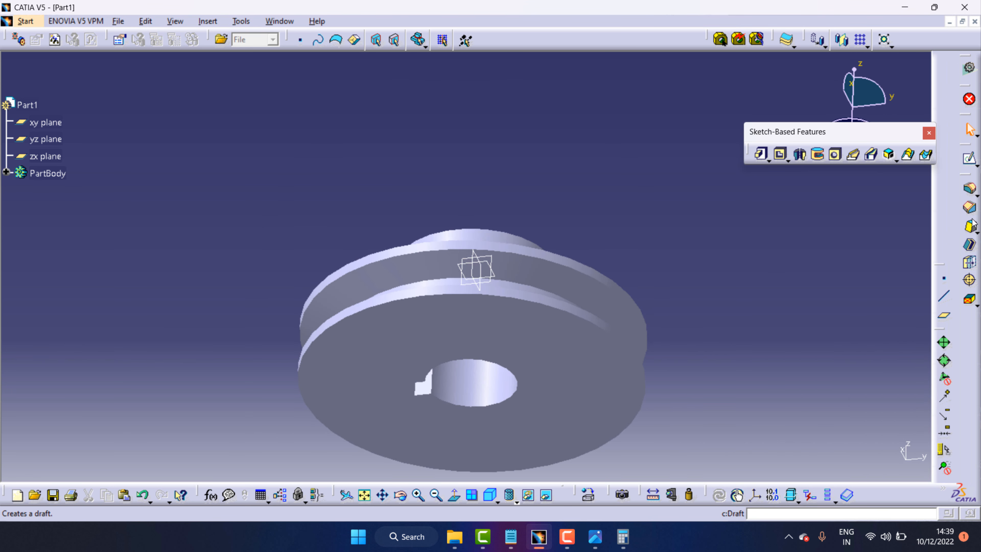
left_click(969, 208)
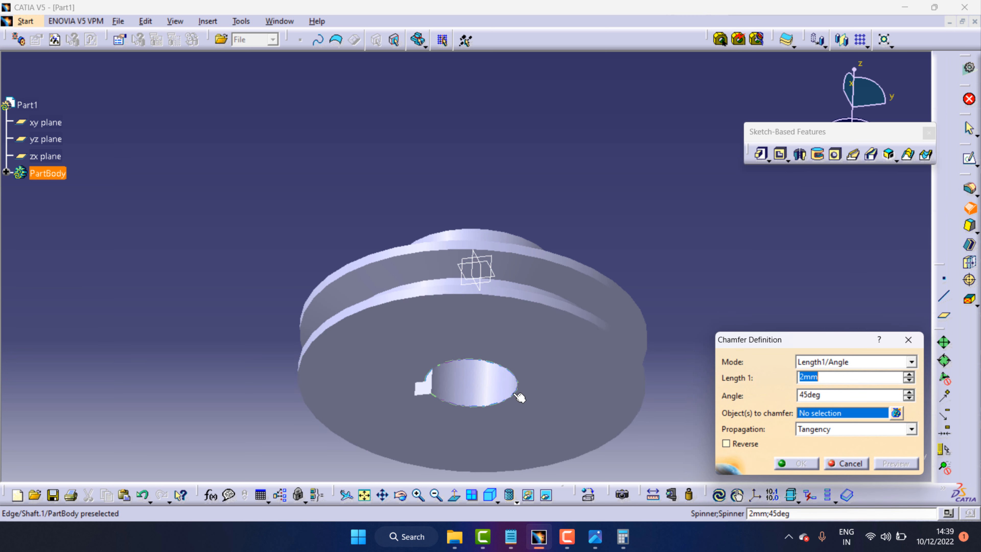
left_click(517, 404)
left_click(809, 468)
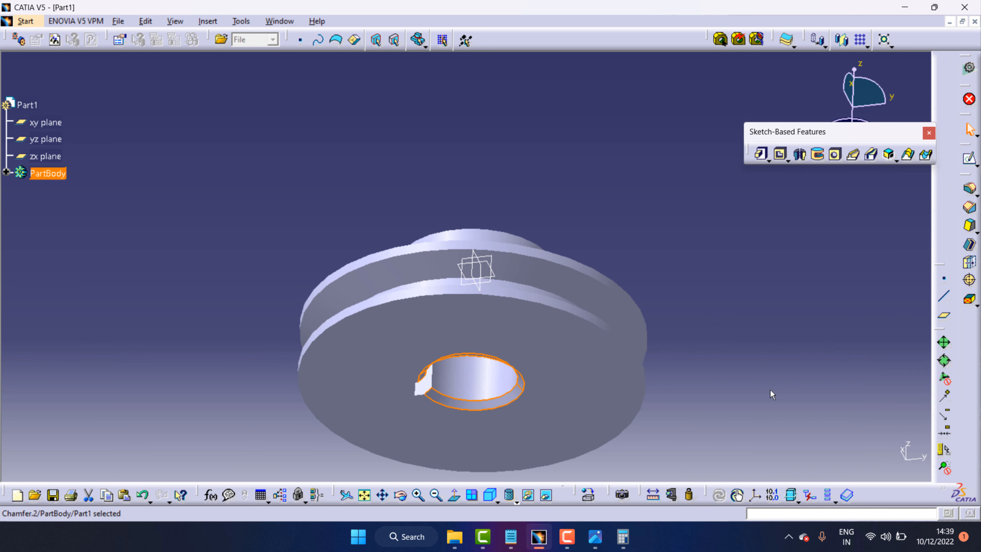
Examine the finished pulley from several angles, checking the hub, keyway, radial hole, fillet and bore chamfer.
left_click(401, 494)
left_click_drag(421, 318, 398, 449)
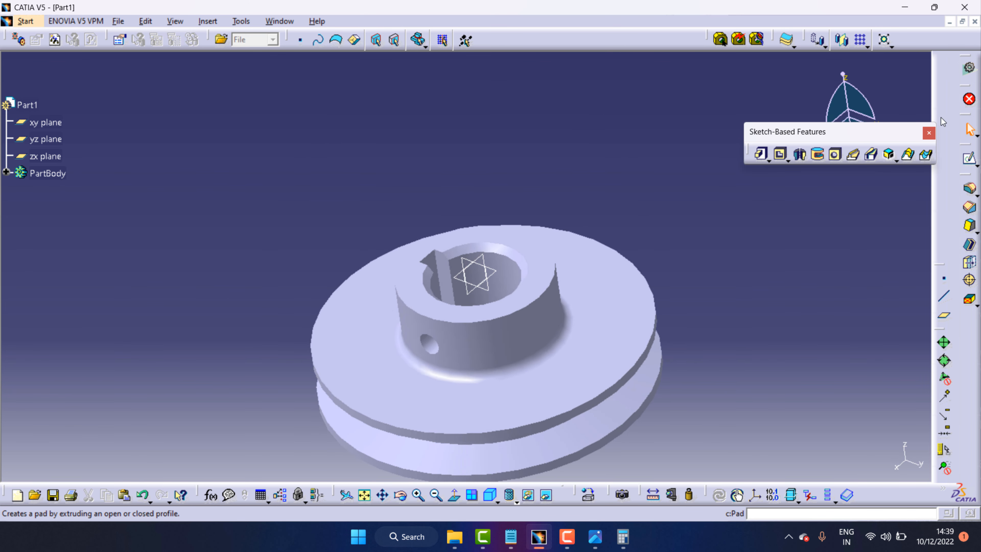
left_click(435, 495)
left_click(401, 495)
left_click_drag(483, 360, 583, 305)
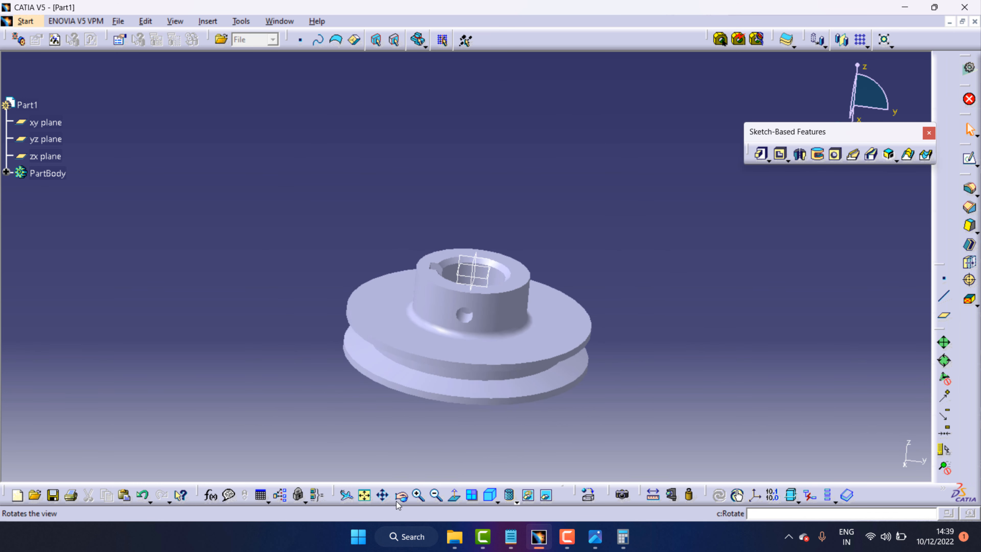
left_click(400, 494)
left_click_drag(447, 235, 398, 247)
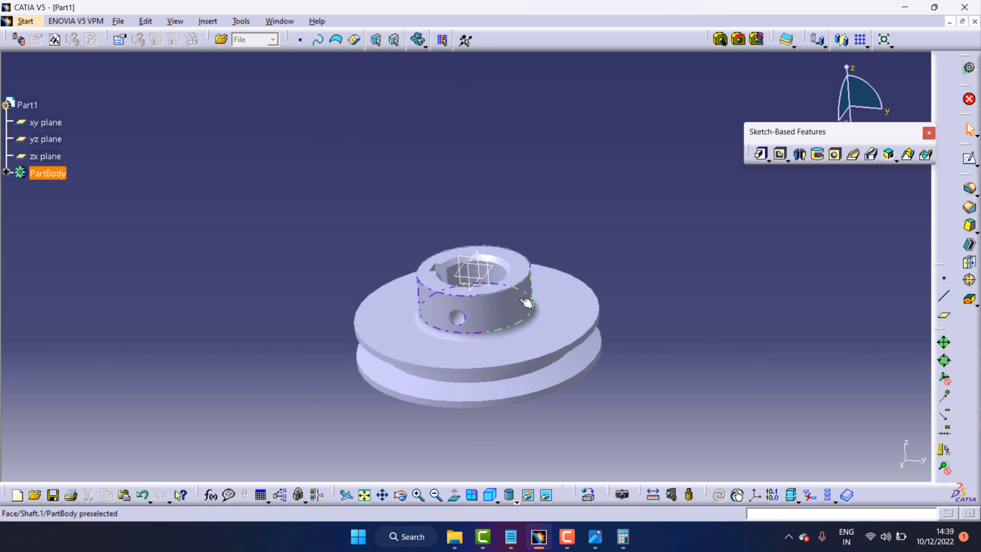
left_click(418, 495)
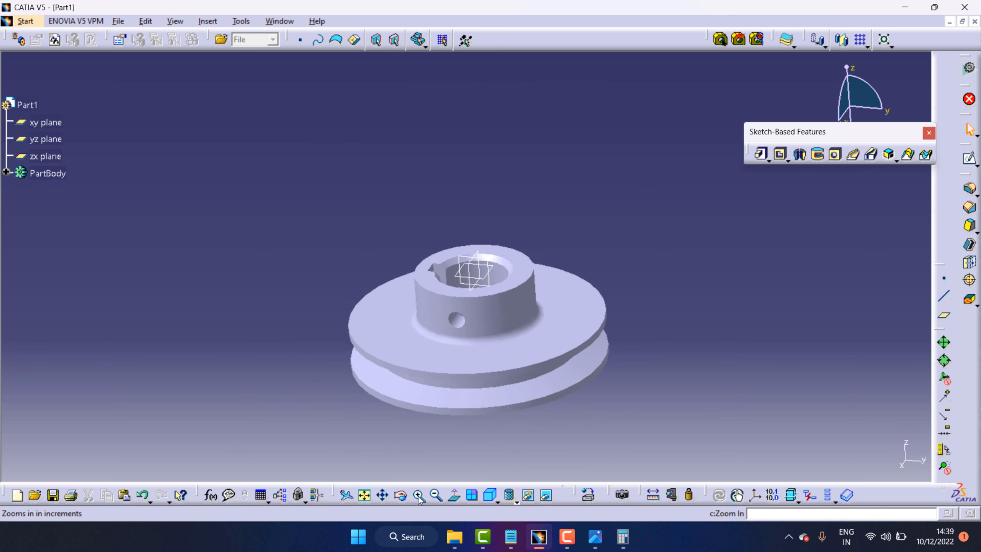
left_click(437, 494)
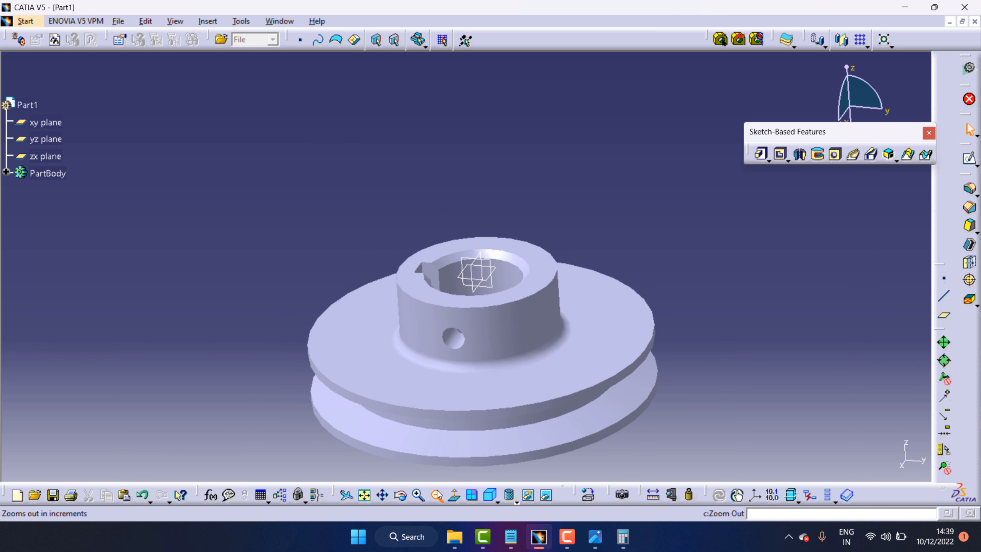
left_click(384, 495)
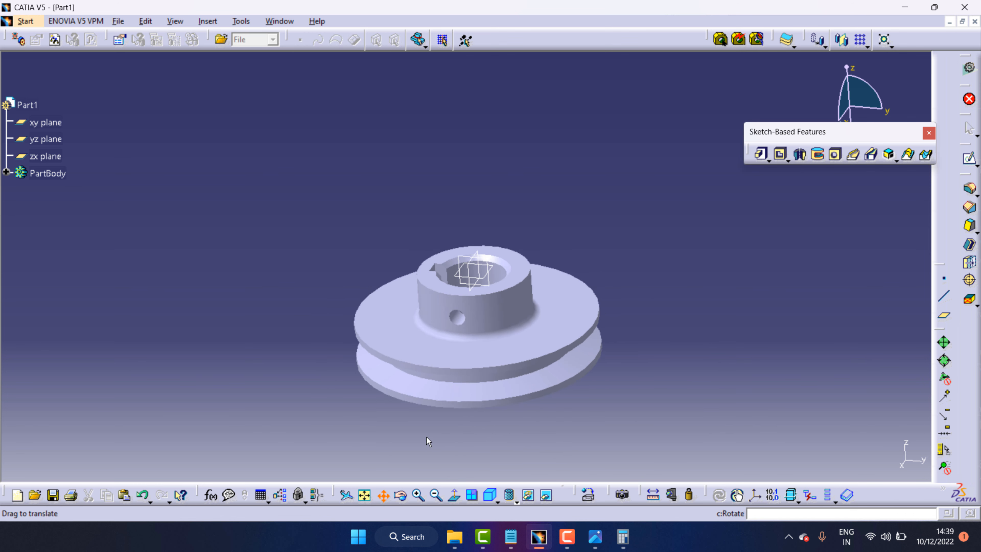
left_click_drag(429, 442, 412, 414)
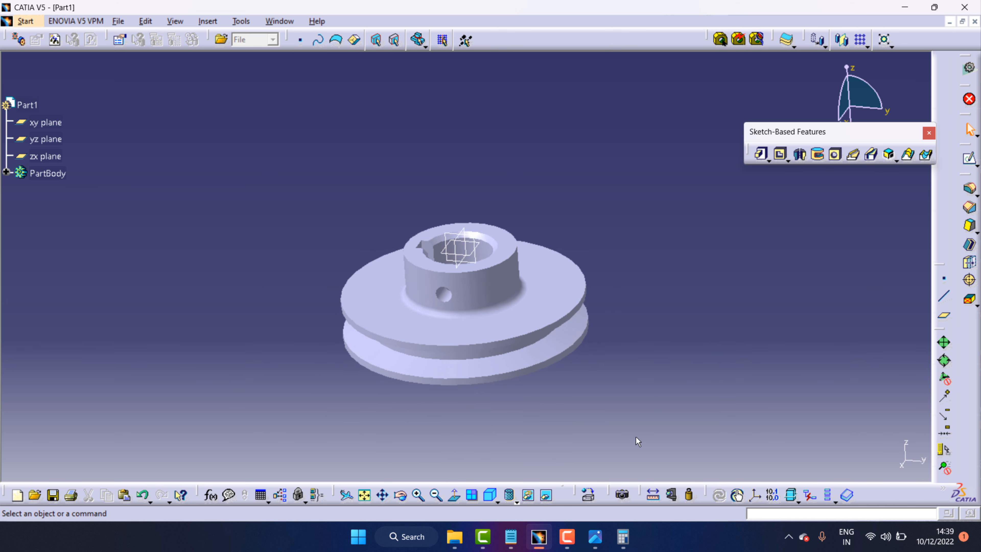
Open the default material catalog beside the part and bring up its Painting materials.
left_click(593, 496)
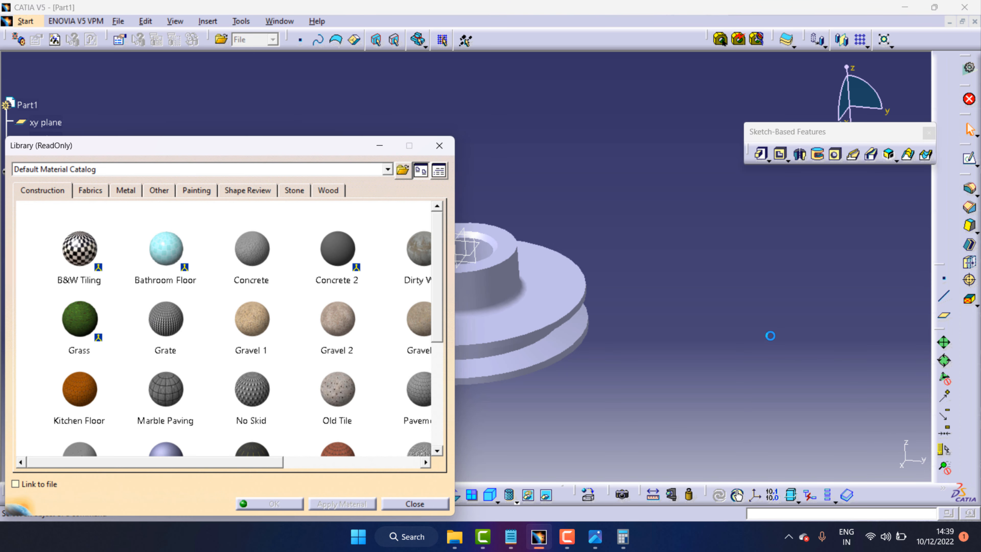
left_click_drag(218, 150, 734, 83)
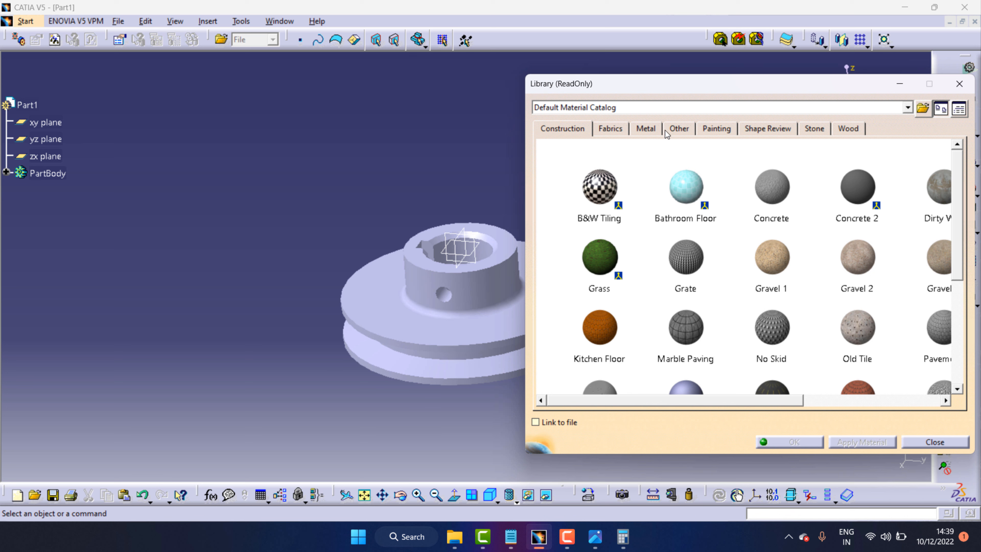
left_click(651, 129)
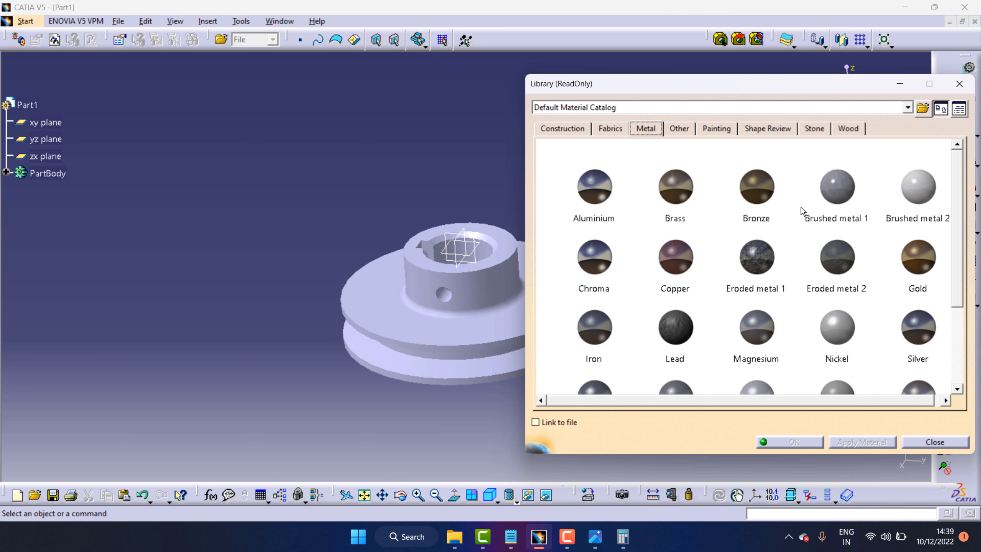
scroll(799, 206, "down", 3)
left_click(709, 130)
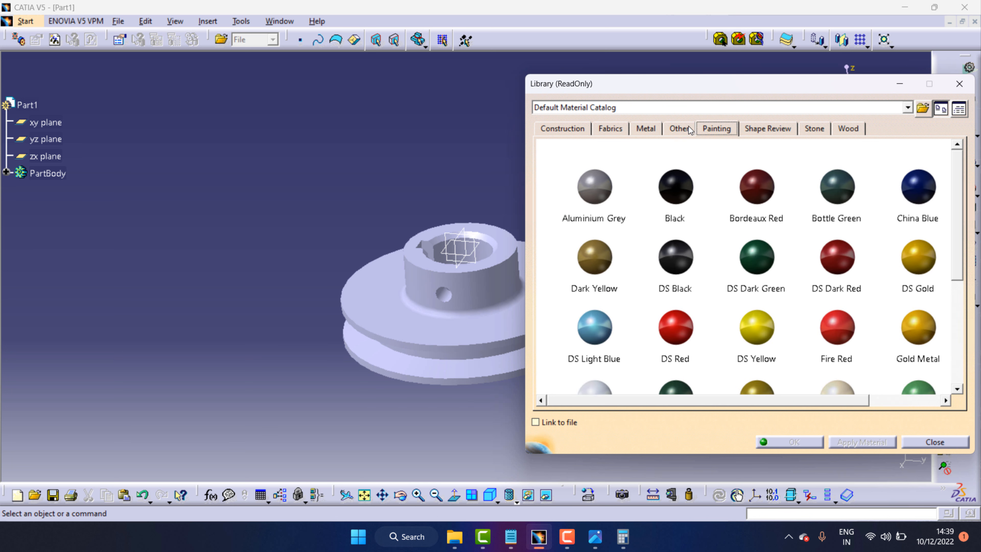
left_click(686, 127)
left_click(716, 129)
Try the Aluminium Grey painting material on the PartBody.
left_click(584, 206)
left_click(47, 173)
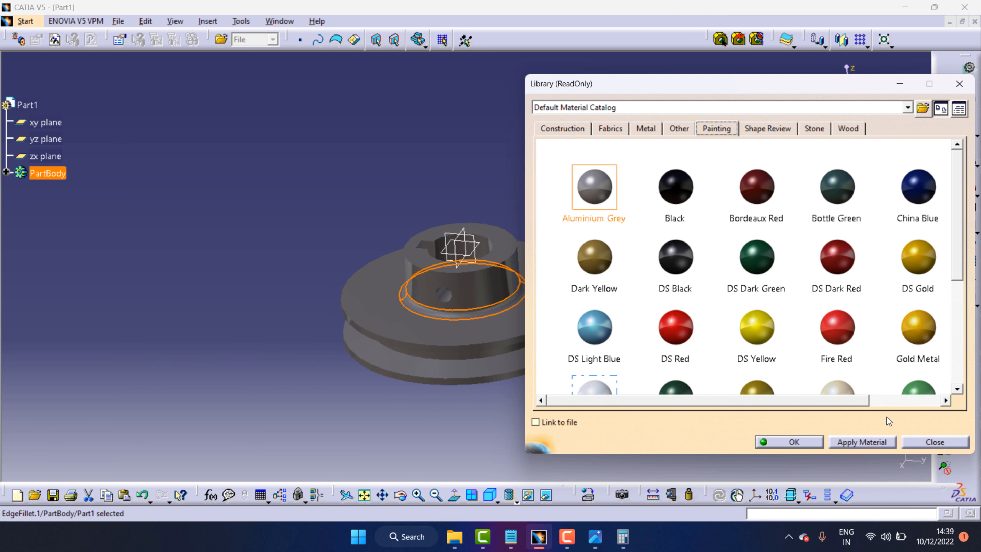
Apply the Grey Blue painting material to the PartBody and confirm the material library.
scroll(805, 341, "down", 2)
mouse_move(595, 320)
left_mouse_down()
mouse_move(550, 336)
mouse_move(462, 337)
left_mouse_up()
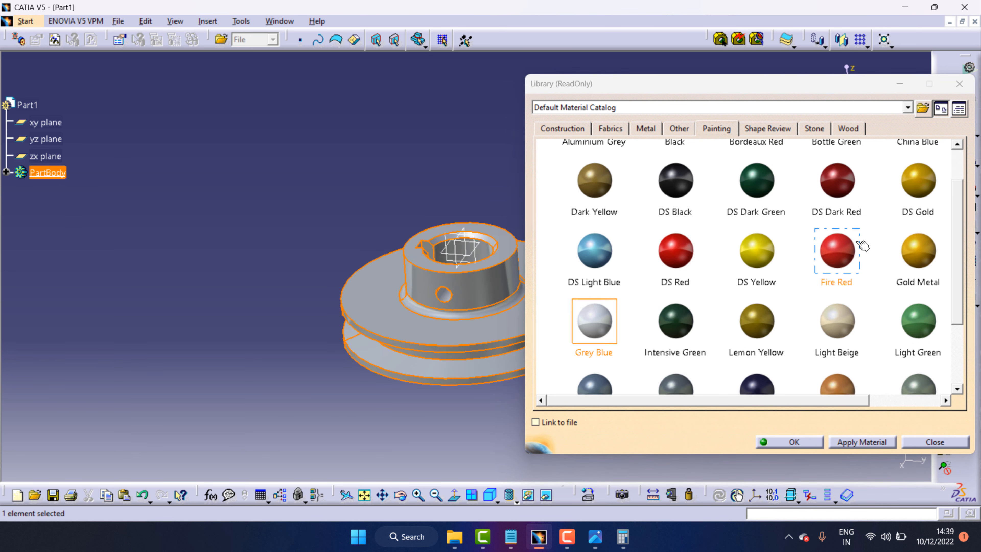
scroll(834, 324, "down", 1)
left_click(834, 325)
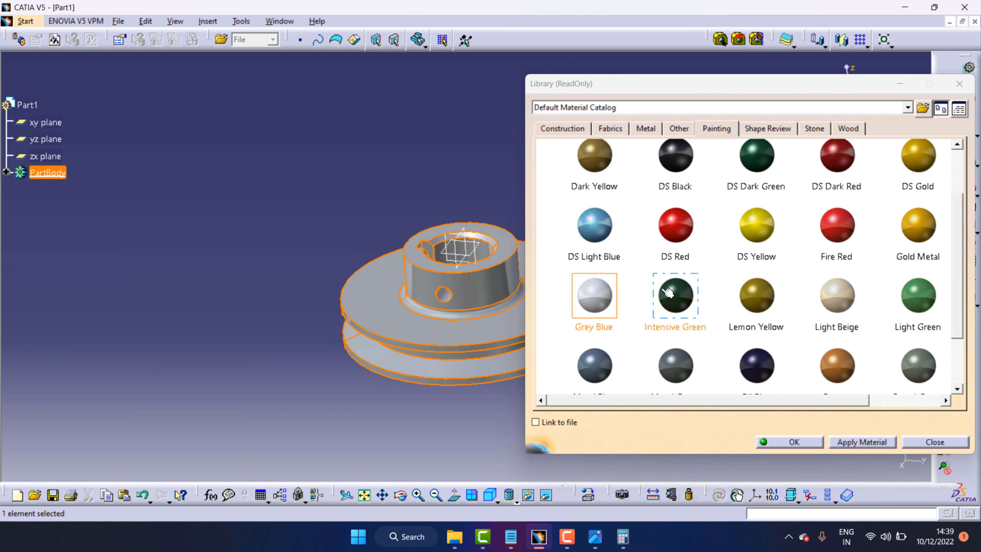
left_click(747, 143)
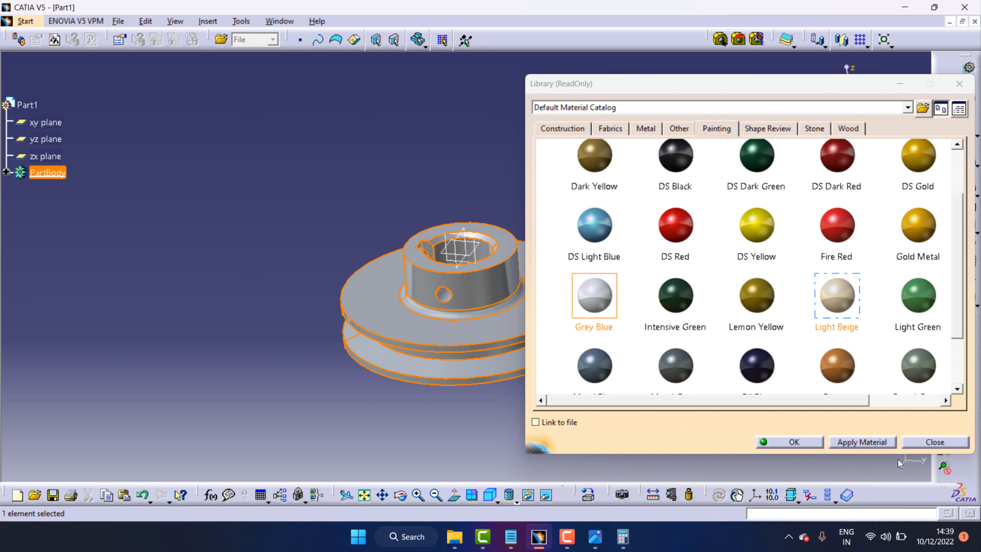
left_click(860, 443)
left_click(794, 442)
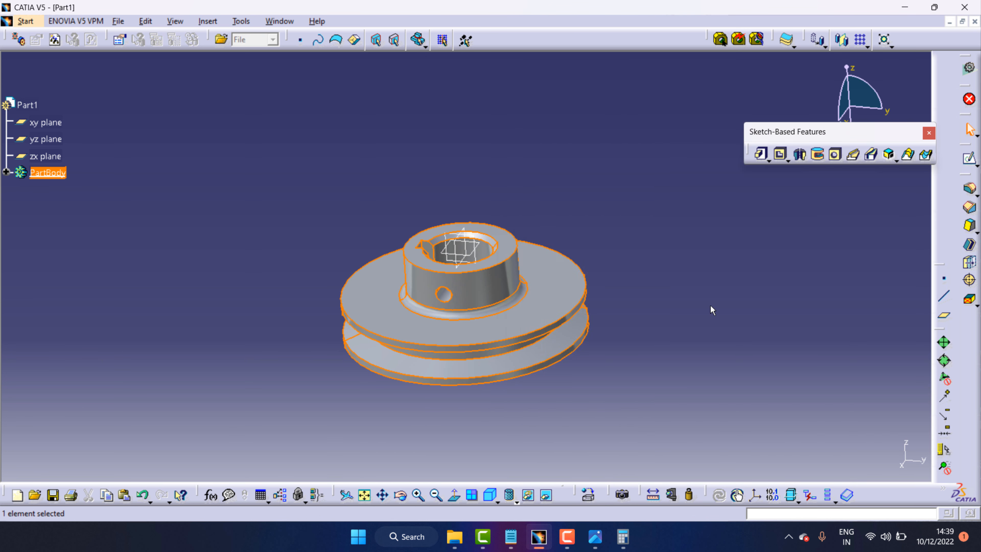
Set up a photo render of the pulley on the wooden-table scene, reposition the model and start the rendering.
left_click(622, 494)
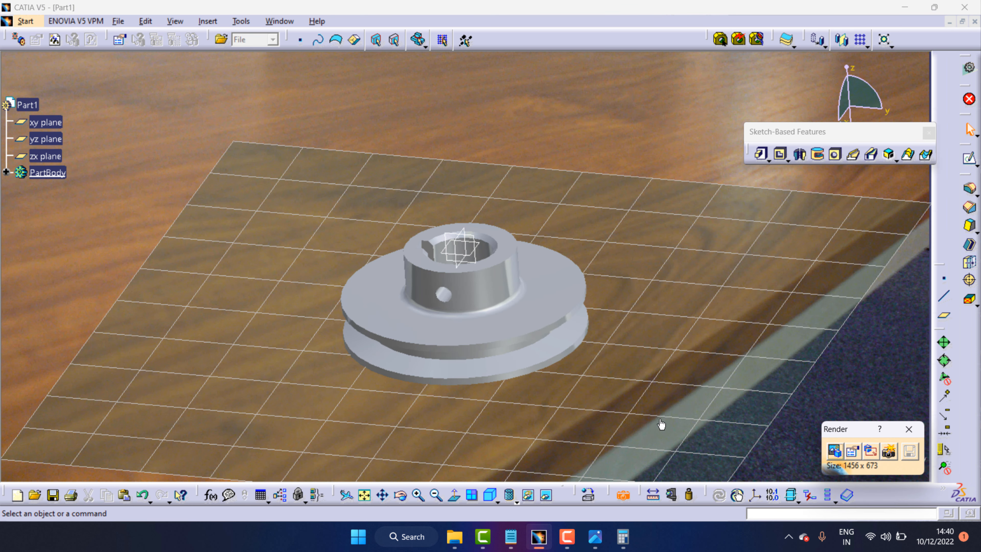
scroll(595, 328, "up", 3)
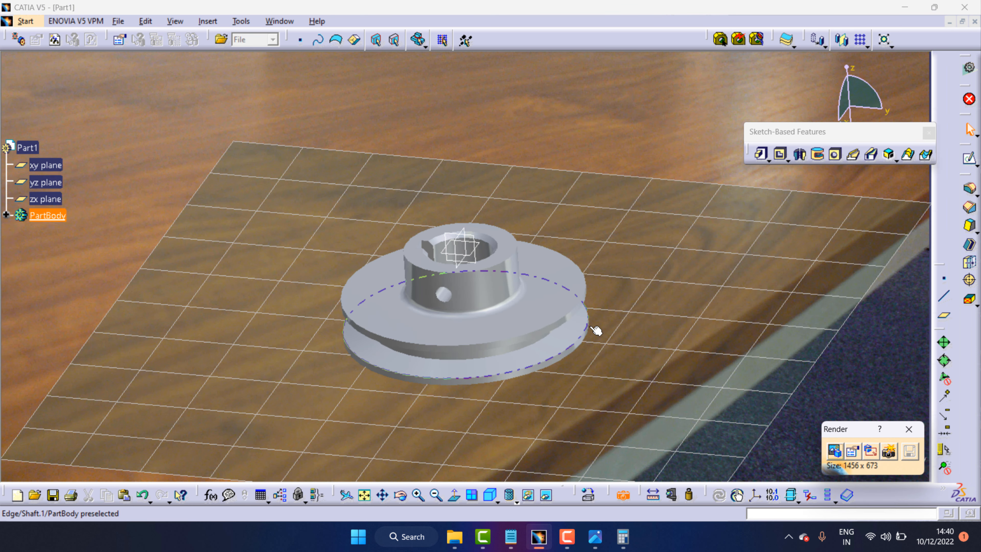
left_click(382, 496)
left_click_drag(438, 436, 384, 373)
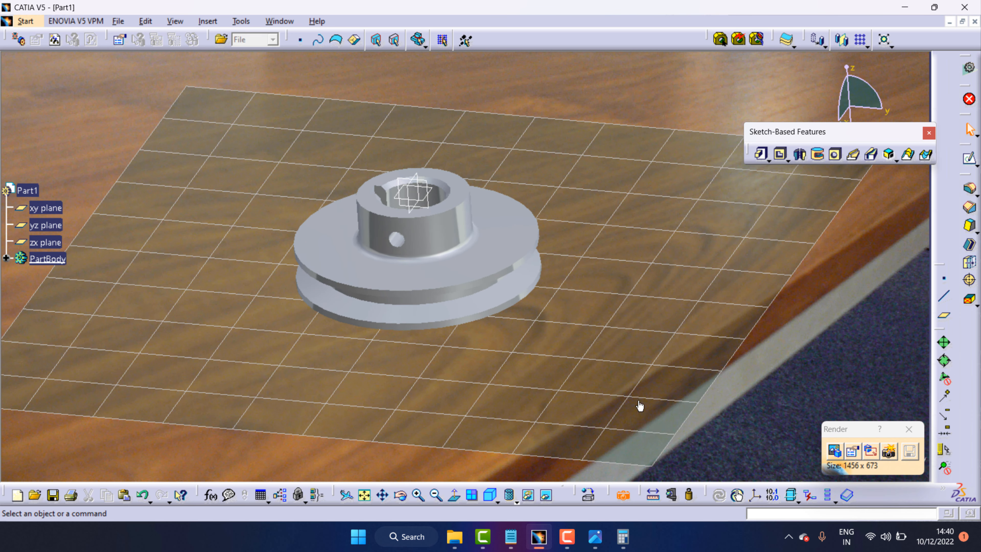
left_click(888, 450)
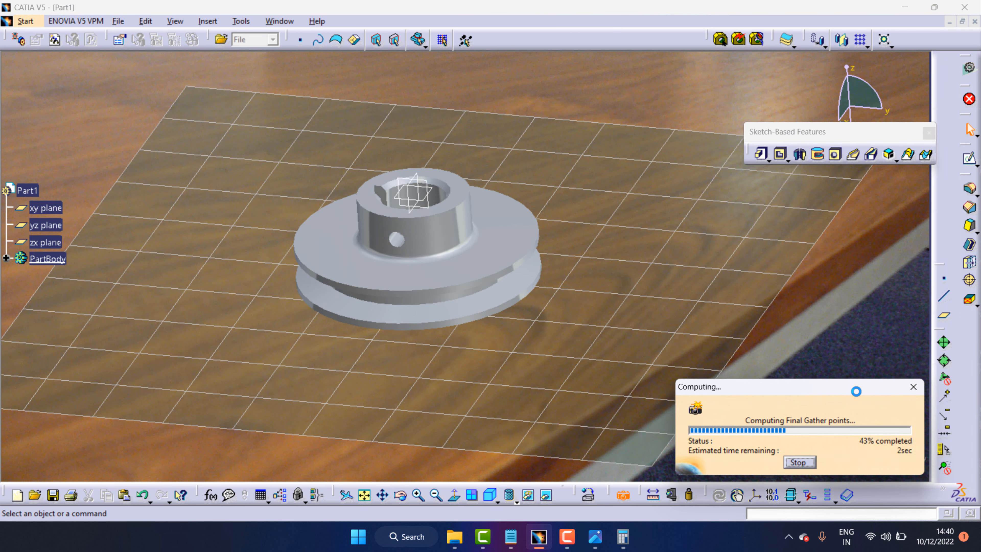